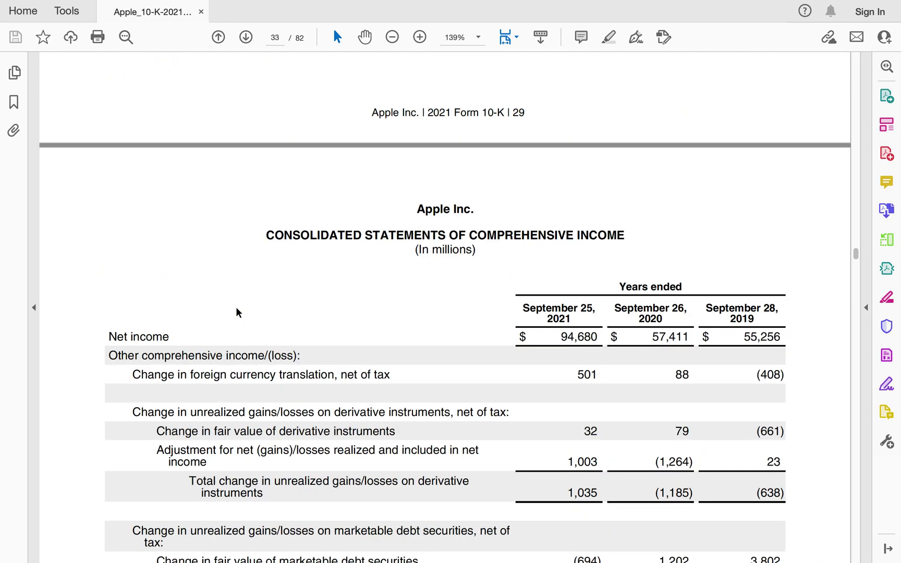
- Scroll through the 10-K's statements of operations and balance sheet, then return to the Excel workbook
scroll(225, 328, "up", 10)
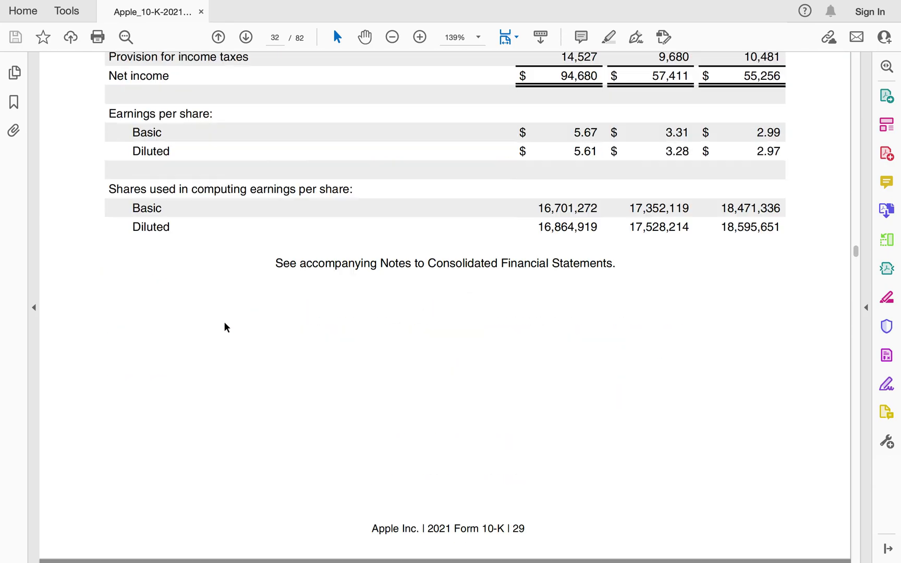
scroll(224, 322, "up", 5)
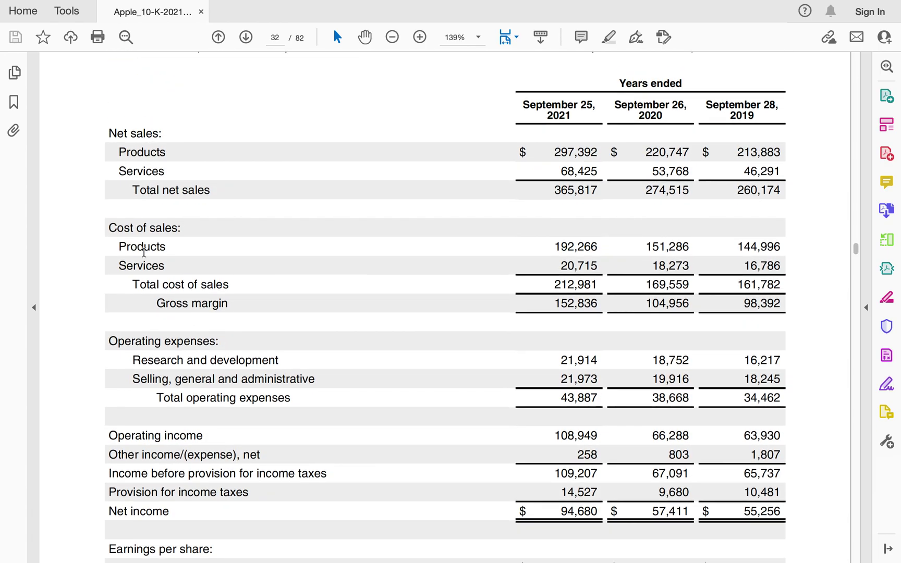
scroll(182, 327, "down", 5)
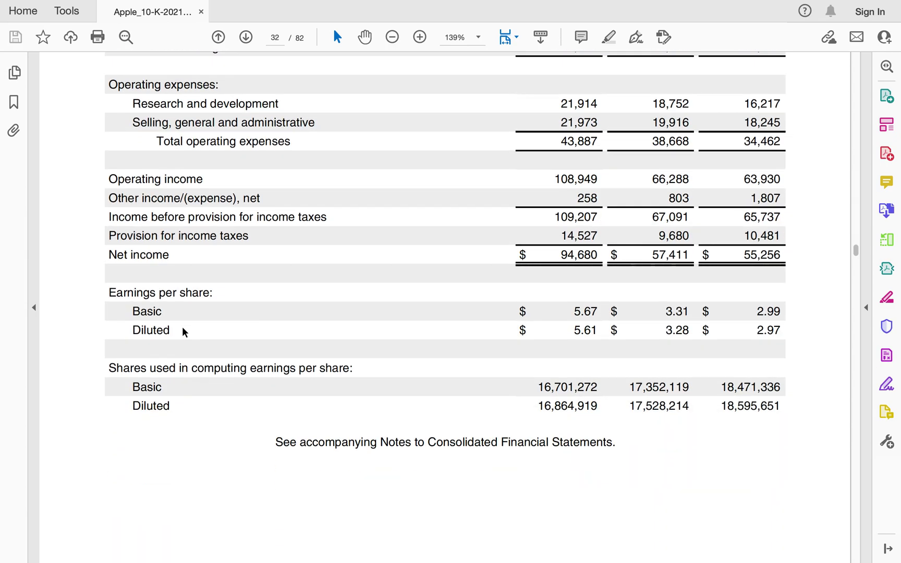
scroll(184, 331, "down", 20)
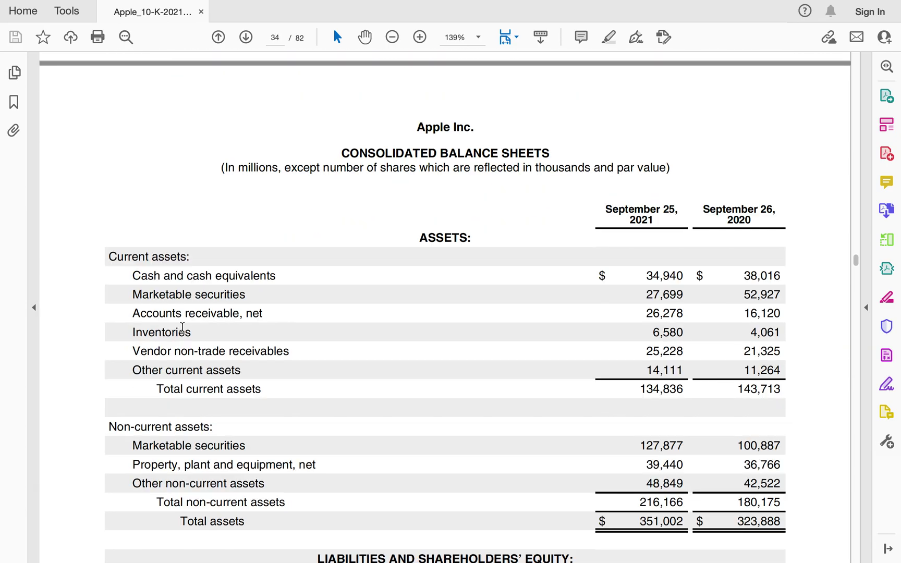
key("super+Tab")
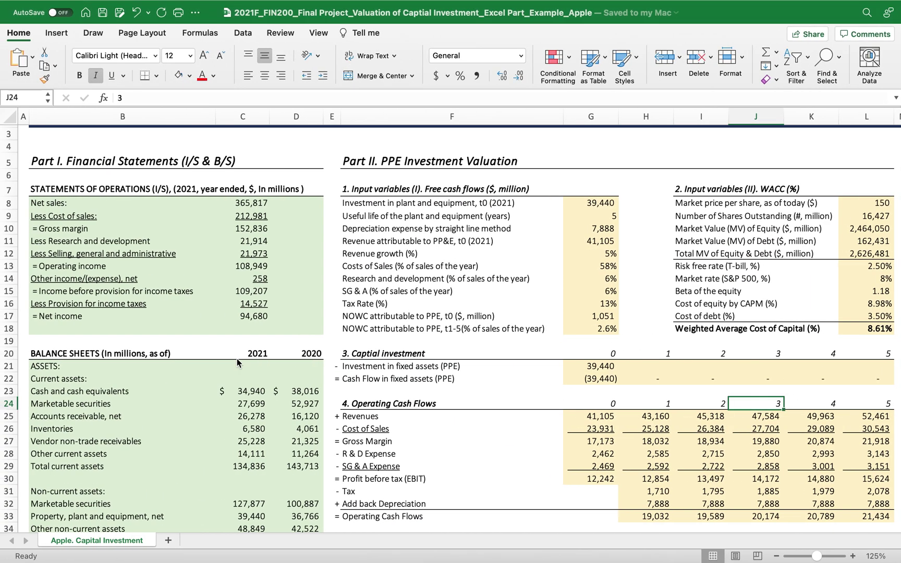
- Switch to the blank Apple_Q template workbook
scroll(173, 425, "down", 5)
scroll(174, 424, "down", 1)
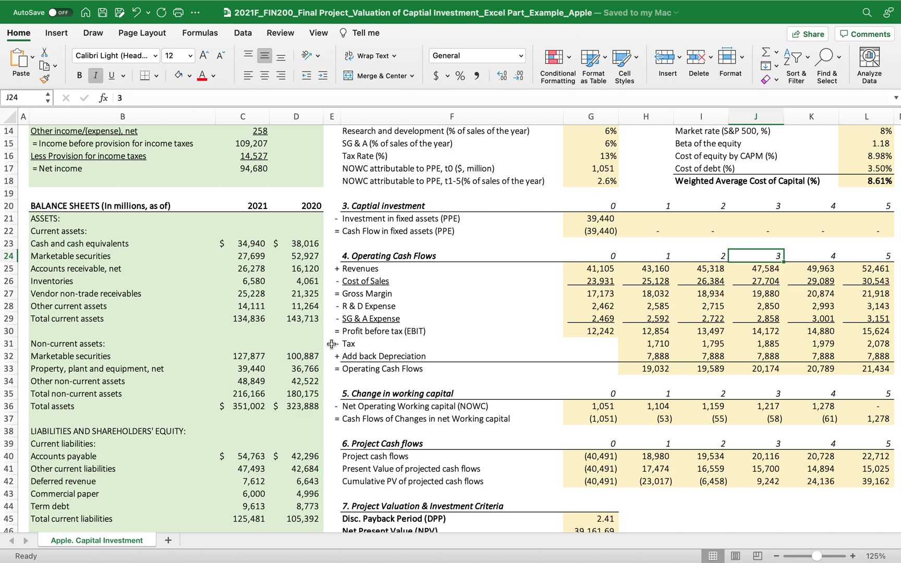
key("ctrl+Left")
key("ctrl+Left")
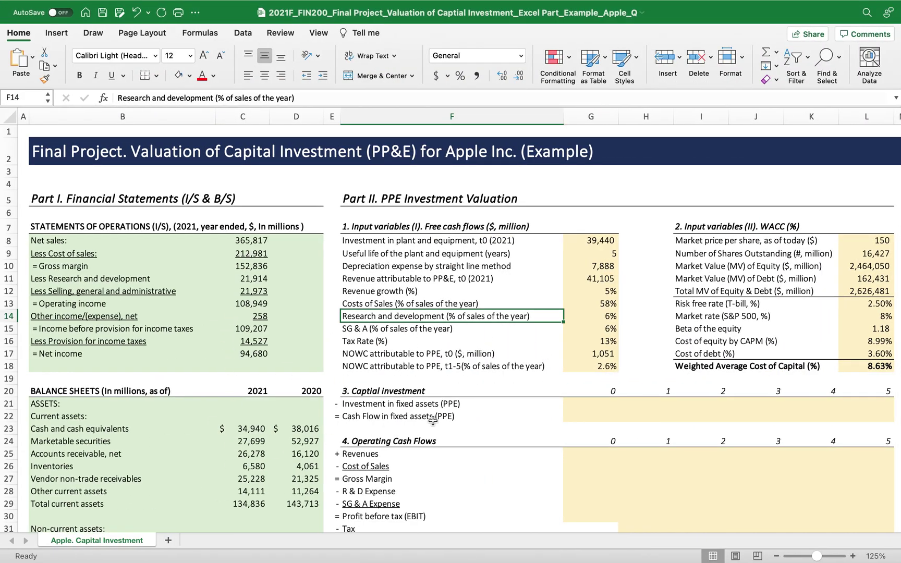
- Browse the template's sections and select C33, the 2021 PP&E, net value
scroll(518, 314, "right", 1)
scroll(519, 313, "right", 3)
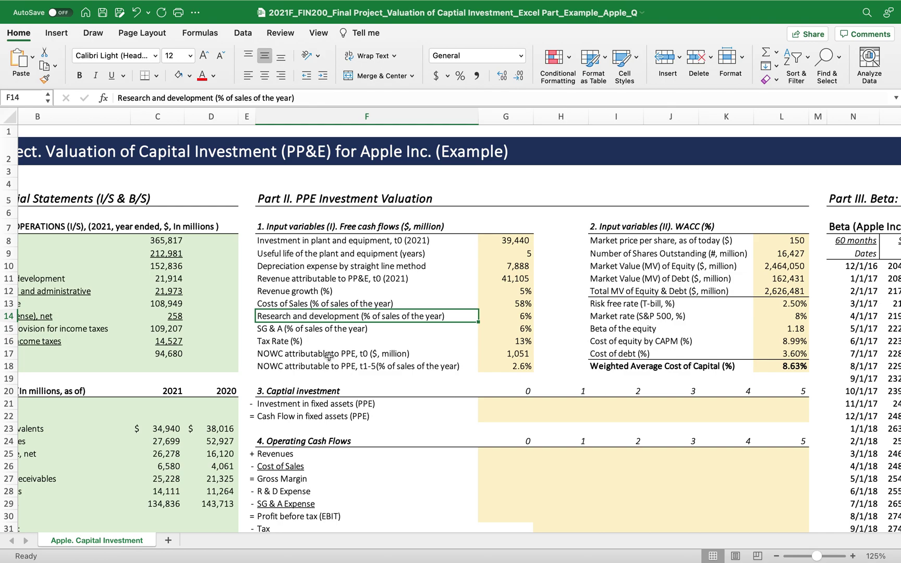
scroll(322, 395, "down", 5)
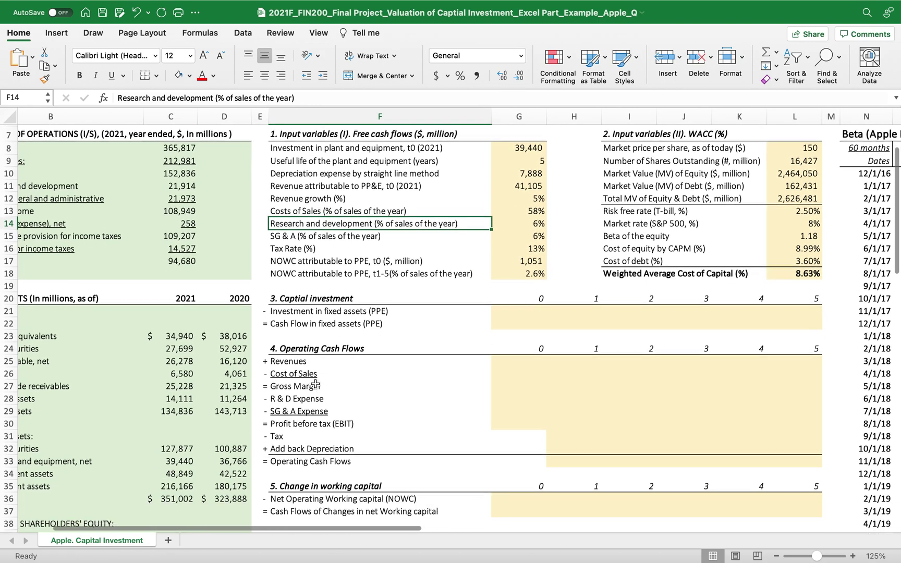
scroll(347, 379, "down", 5)
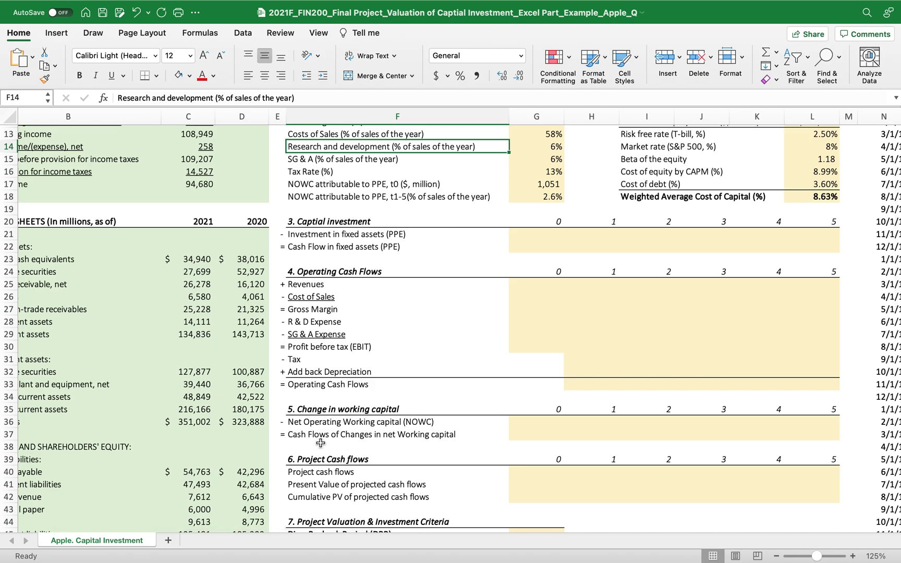
scroll(319, 438, "down", 4)
scroll(321, 443, "down", 1)
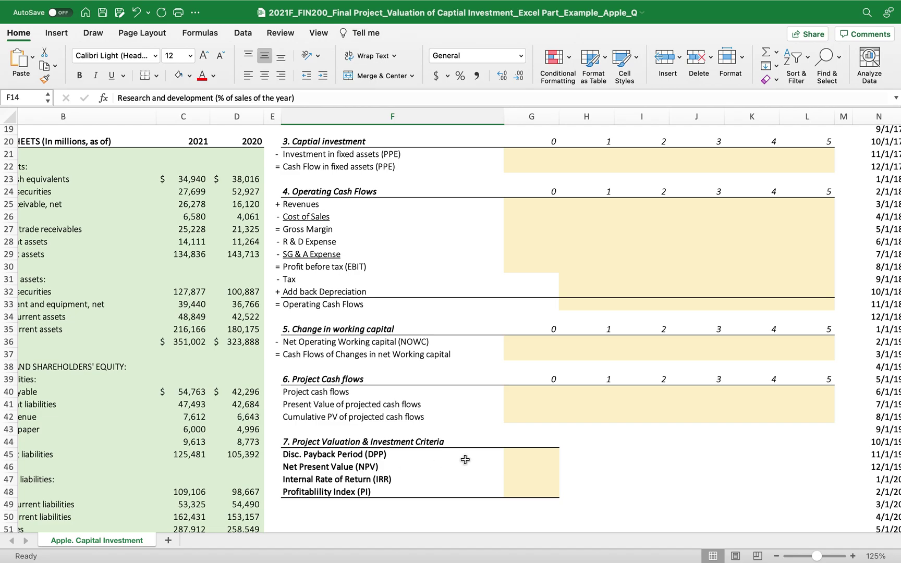
scroll(465, 459, "up", 10)
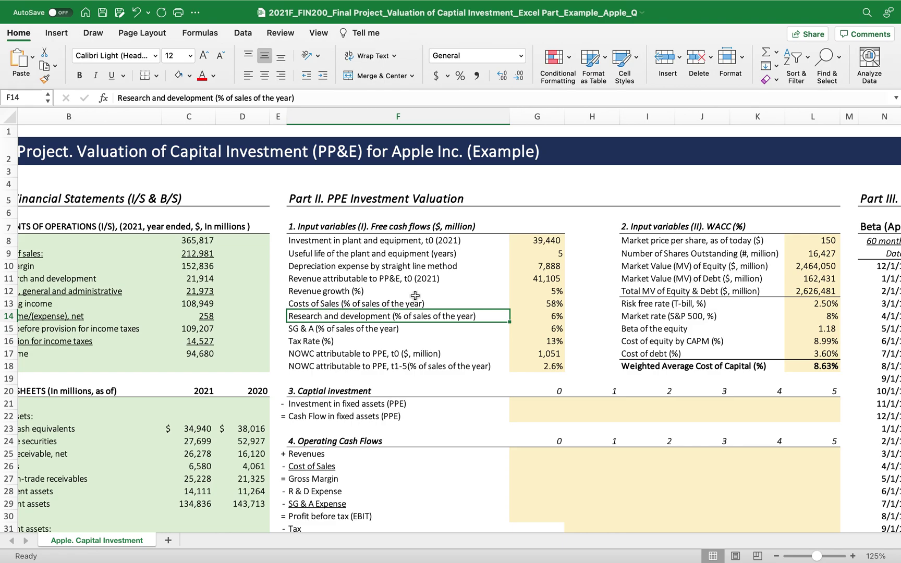
scroll(412, 298, "down", 5)
scroll(412, 298, "left", 1)
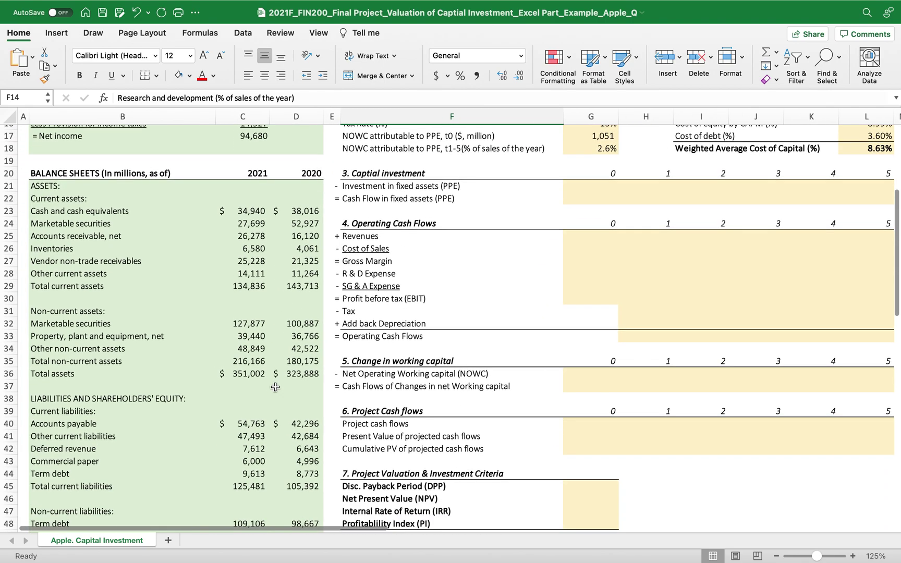
scroll(275, 387, "down", 3)
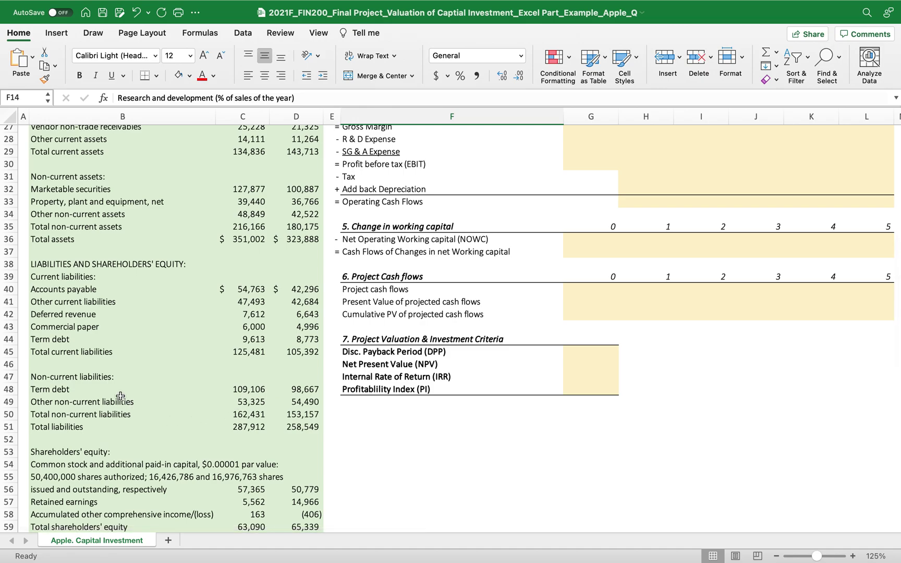
scroll(114, 420, "up", 1)
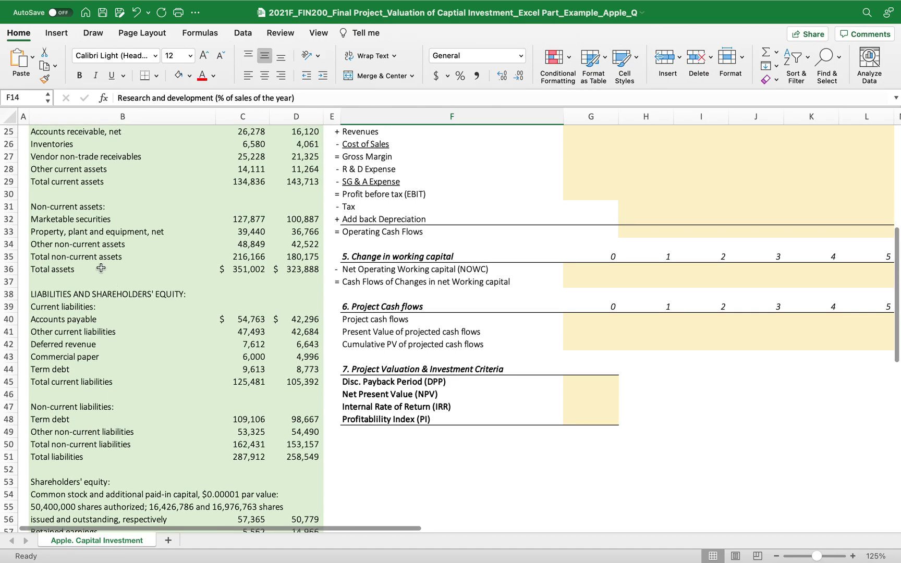
left_click(248, 232)
scroll(357, 291, "up", 10)
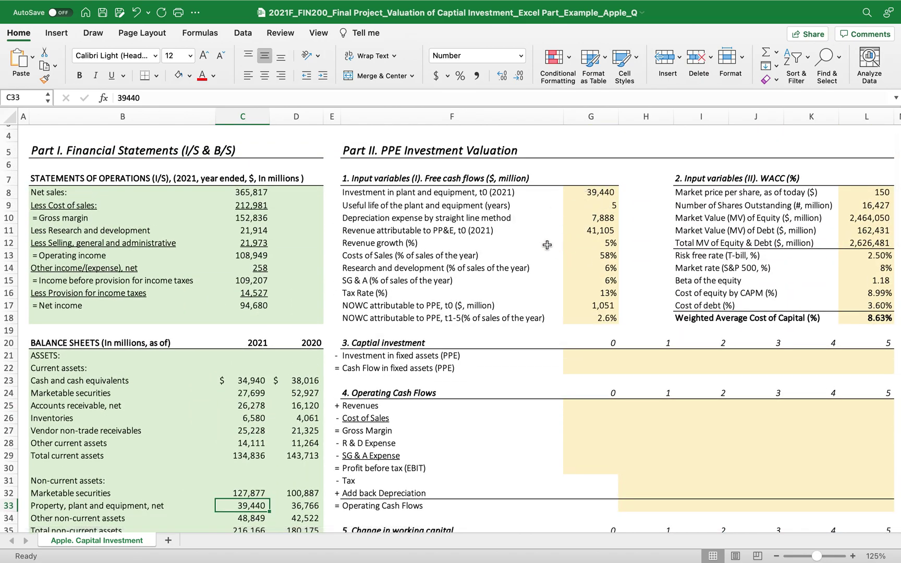
- Highlight input labels F8:F18 and confirm G8's investment formula is =C33, showing 39,440
scroll(540, 249, "right", 2)
scroll(540, 250, "up", 1)
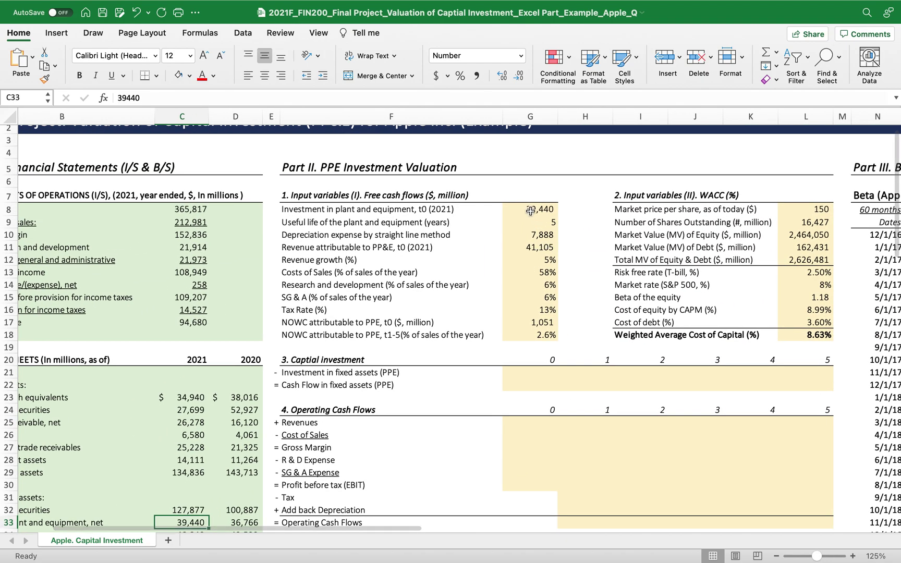
left_click_drag(299, 208, 304, 330)
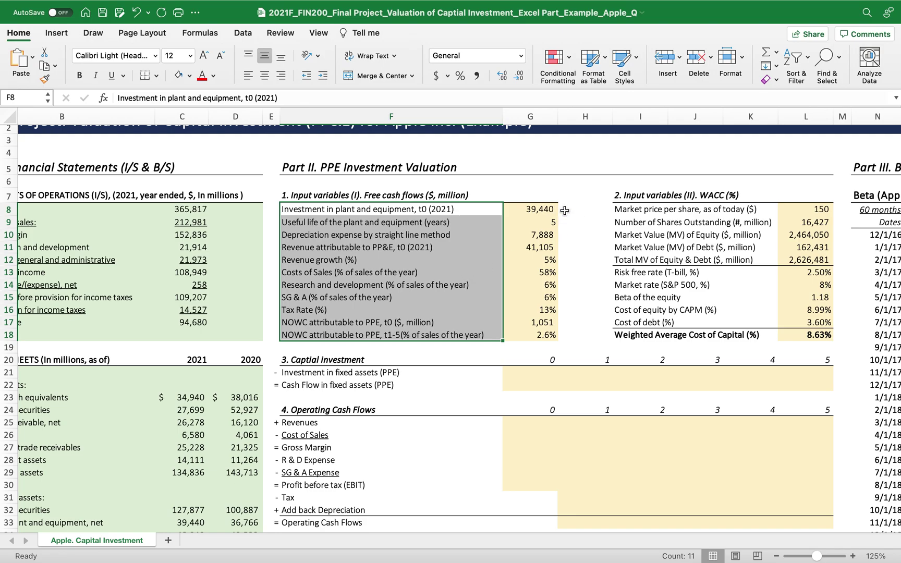
left_click(517, 208)
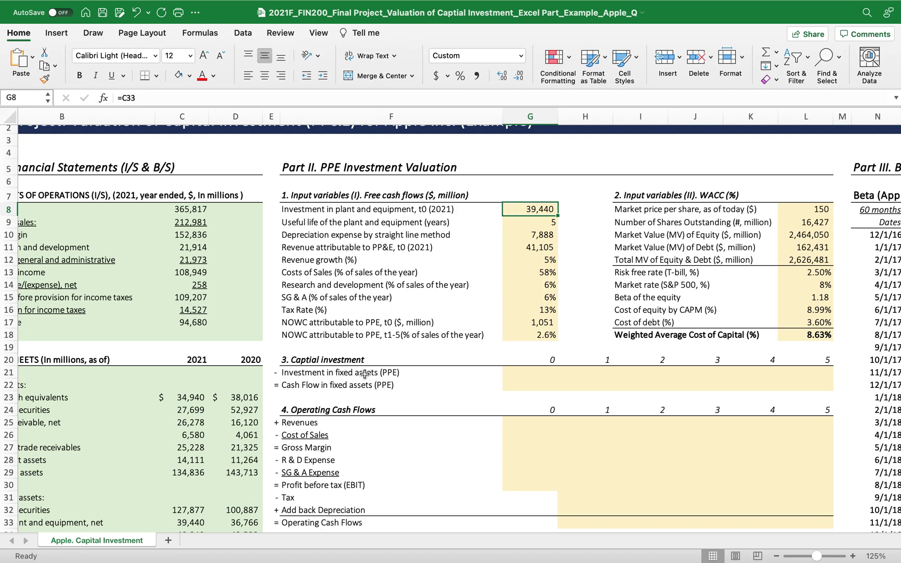
scroll(365, 375, "left", 1)
scroll(364, 375, "down", 1)
double_click(560, 199)
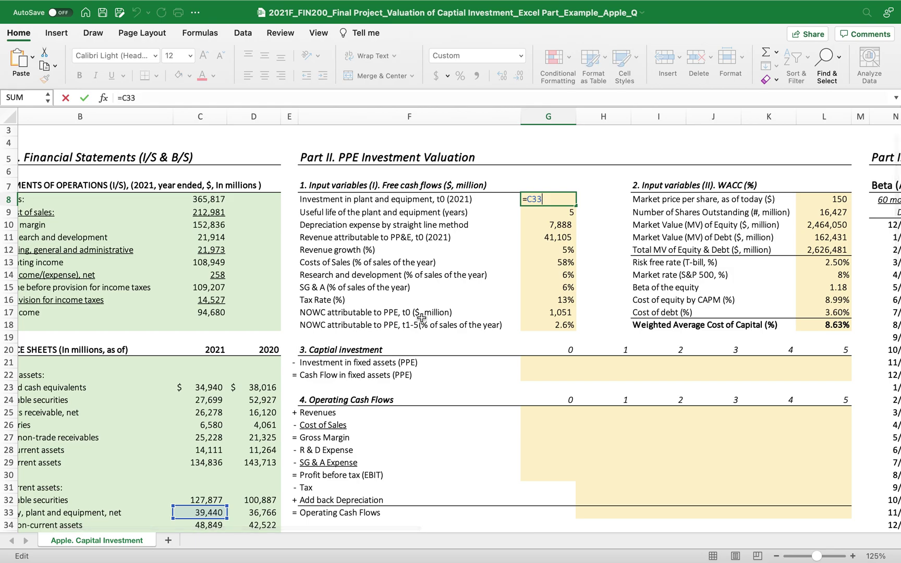
scroll(422, 319, "down", 2)
scroll(422, 319, "left", 1)
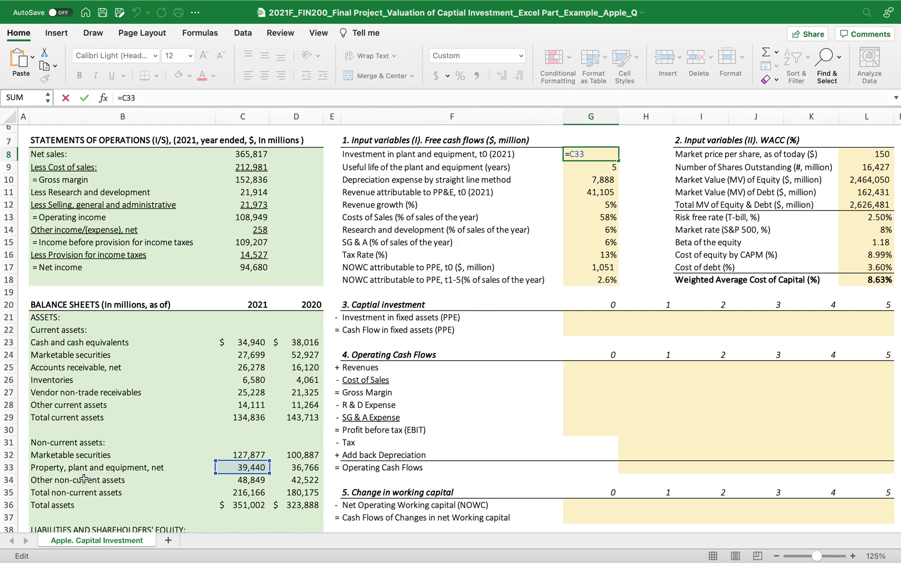
scroll(423, 353, "up", 5)
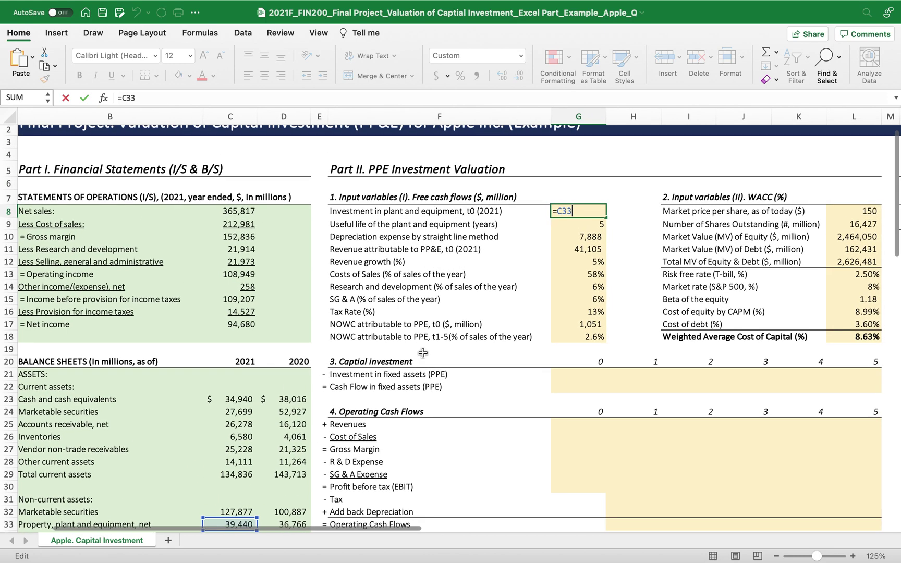
left_click(376, 245)
- Select the useful-life cell G9, then switch back to the completed example workbook
left_click(575, 225)
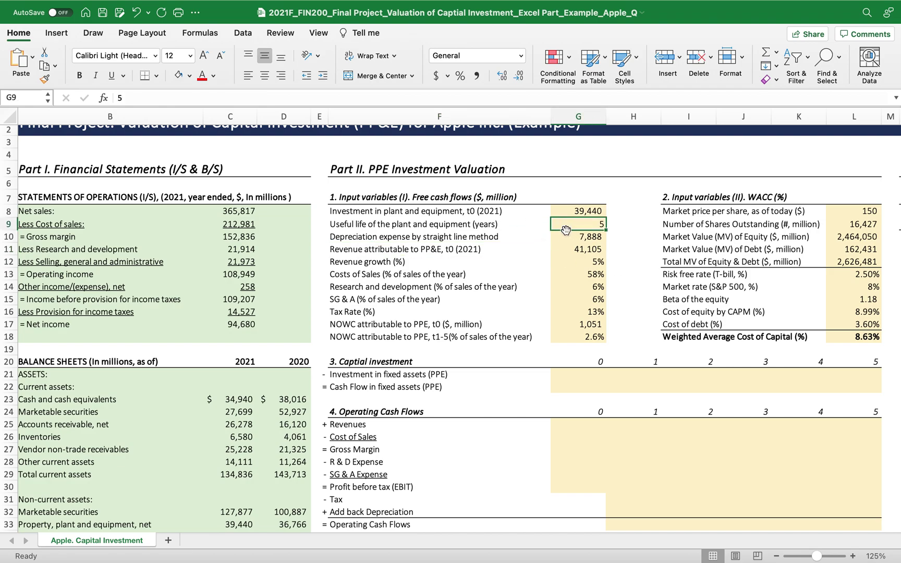
key("ctrl+Right")
right_click(566, 230)
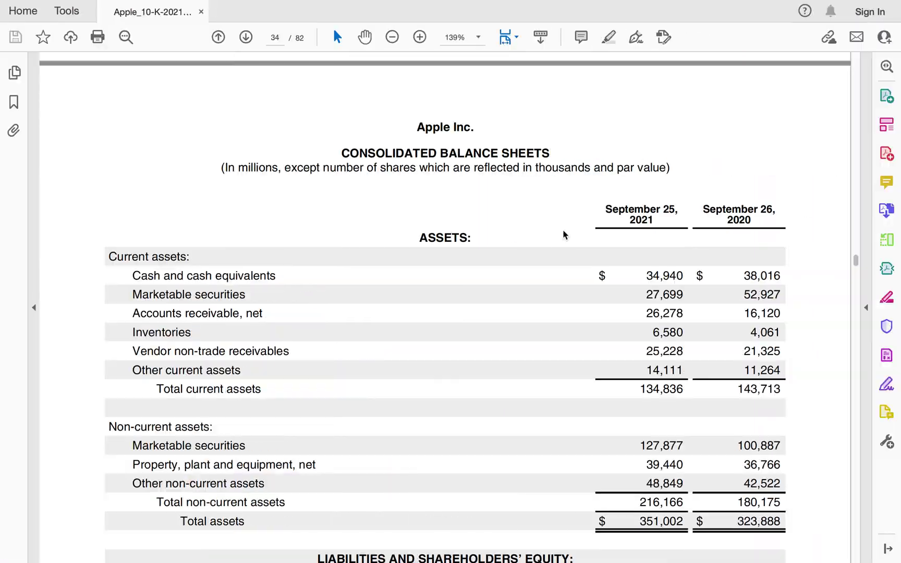
- Find 'depreciation' in the 10-K, highlight the machinery useful-life sentence, and return to Excel
scroll(391, 321, "down", 20)
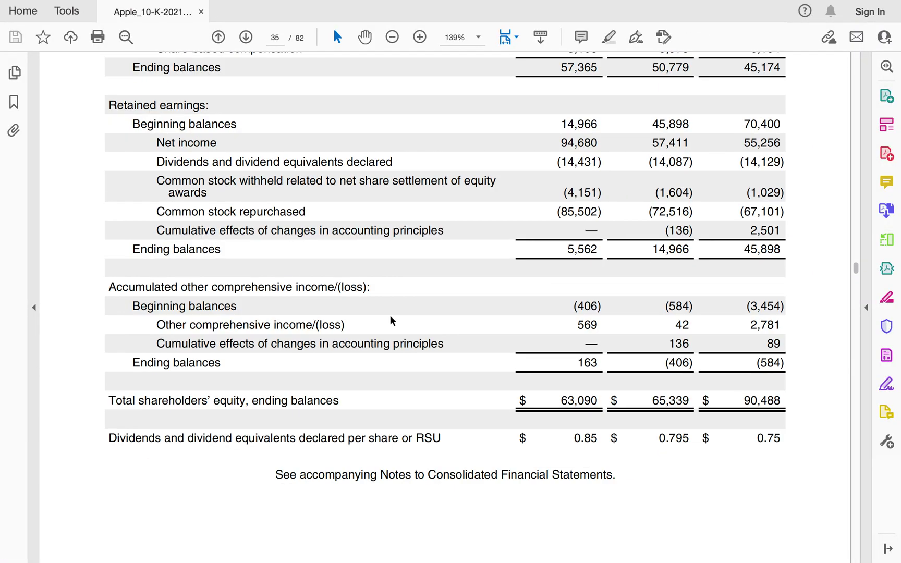
key("ctrl+f")
type("de")
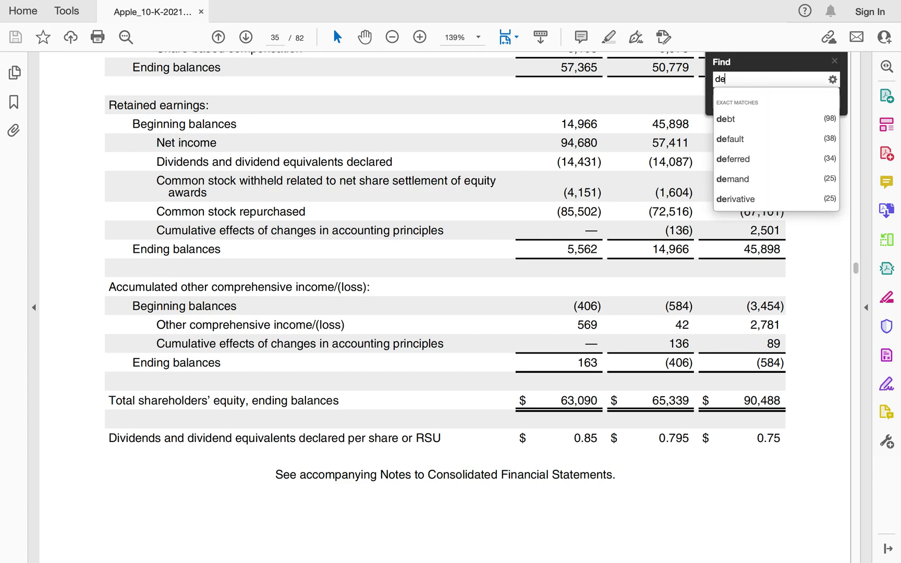
type("preciation")
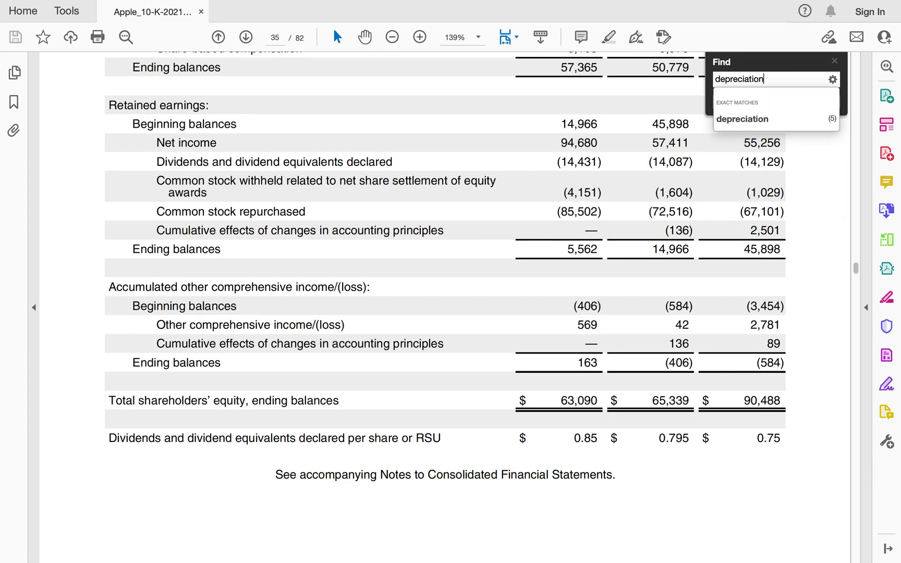
key("Return")
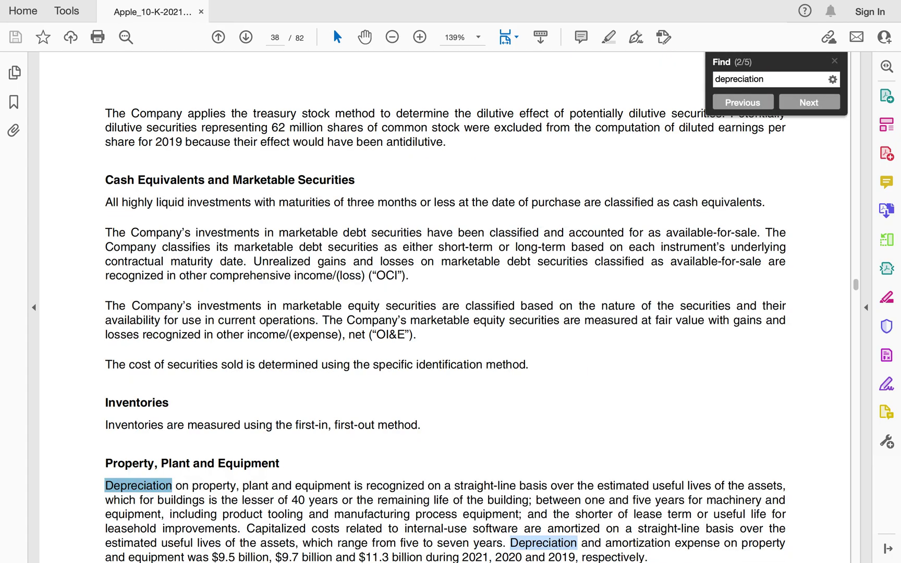
scroll(281, 406, "down", 2)
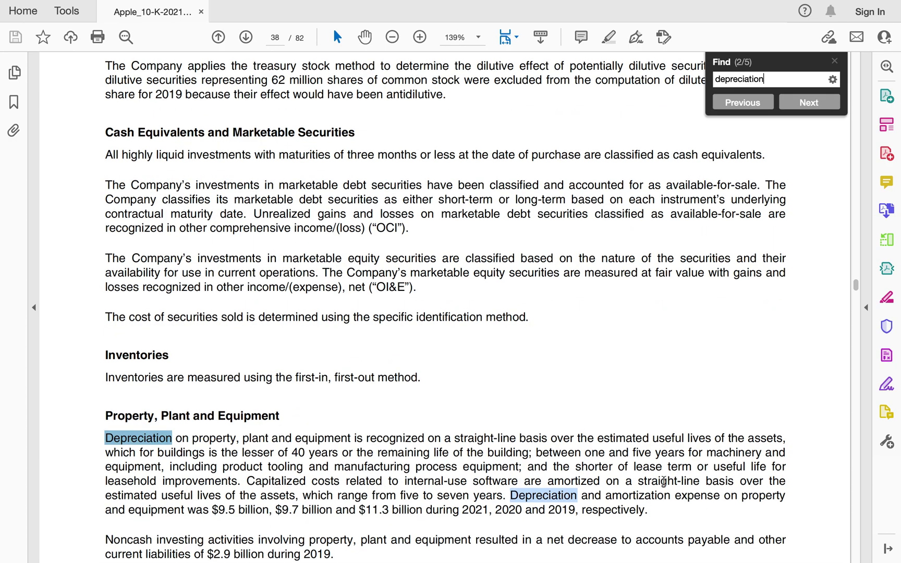
left_click_drag(640, 451, 541, 481)
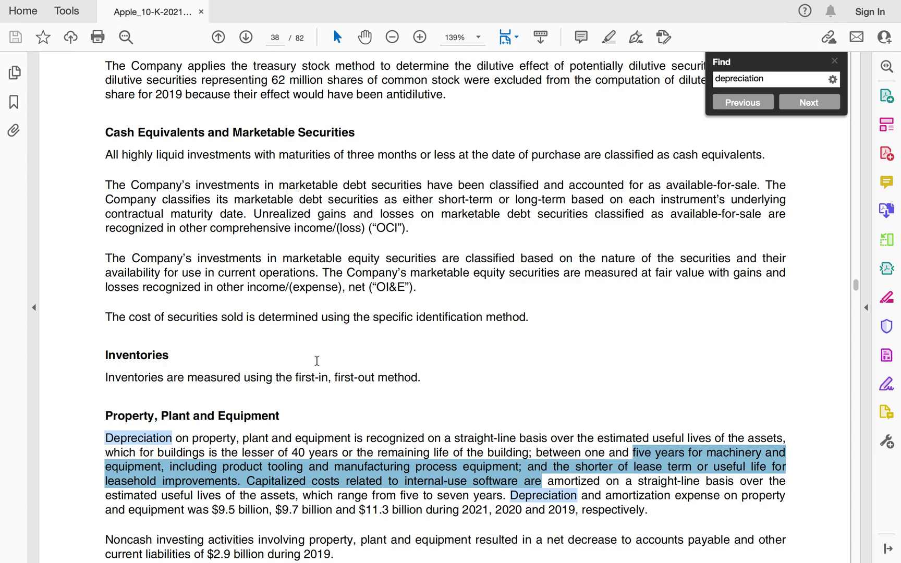
key("ctrl+Left")
scroll(449, 335, "up", 5)
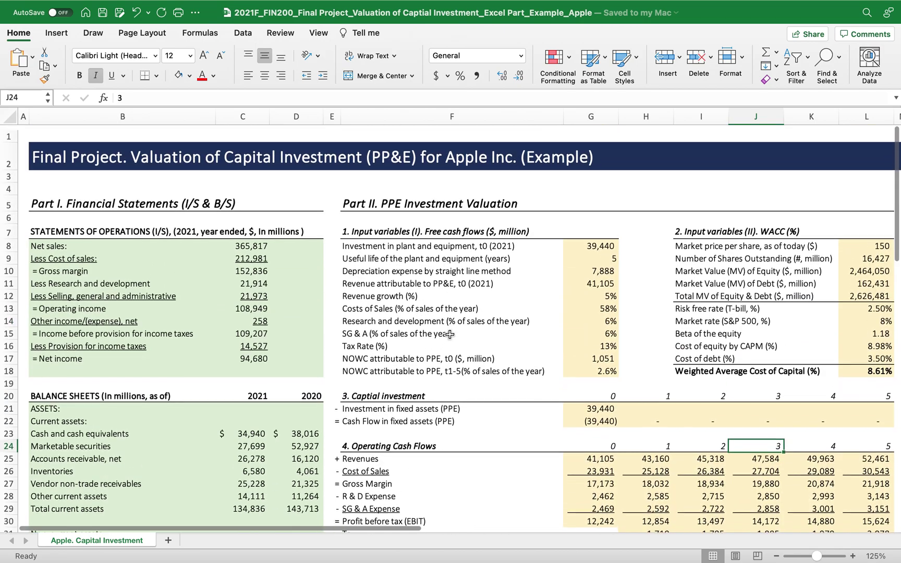
- Check that G10 depreciation is =G8/G9 (7,888), cancel the stray edit, and switch workbooks
left_click(591, 266)
type("=G8/G9")
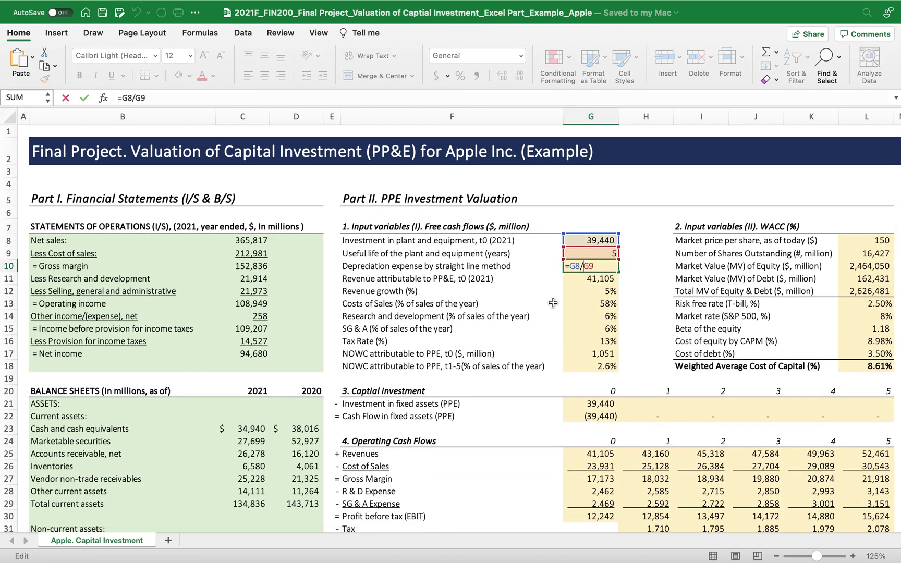
left_click(585, 294)
key("Escape")
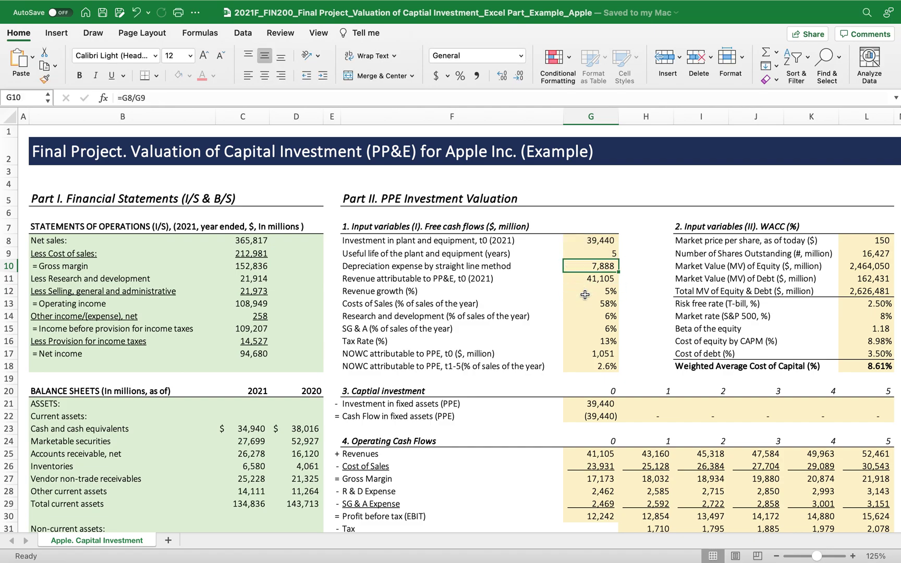
key("super+Tab")
key("super+Tab")
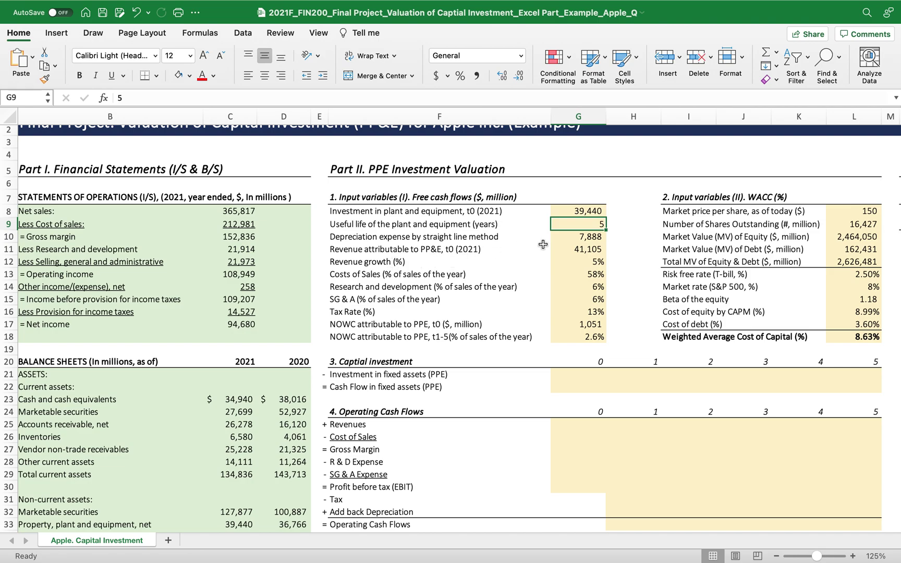
- Enter =C8*C33/C36 in G11 for PP&E-attributable revenue of 41,105 and review its references
double_click(558, 250)
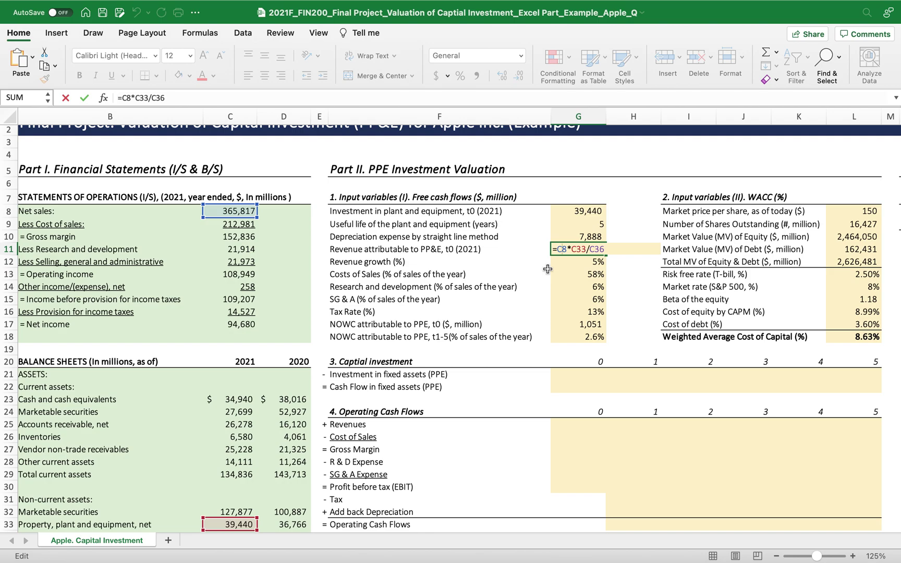
key("ctrl+Return")
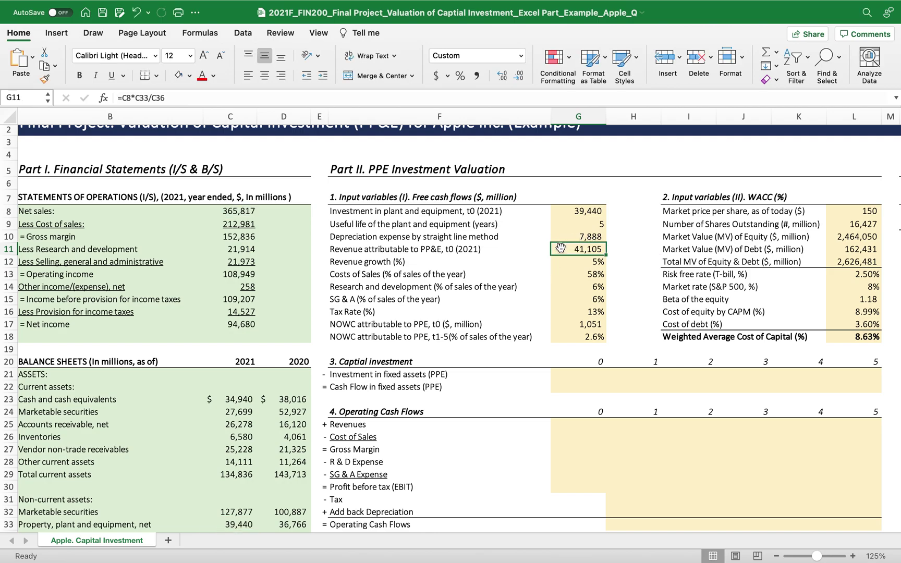
double_click(560, 249)
scroll(257, 264, "down", 1)
scroll(257, 264, "left", 1)
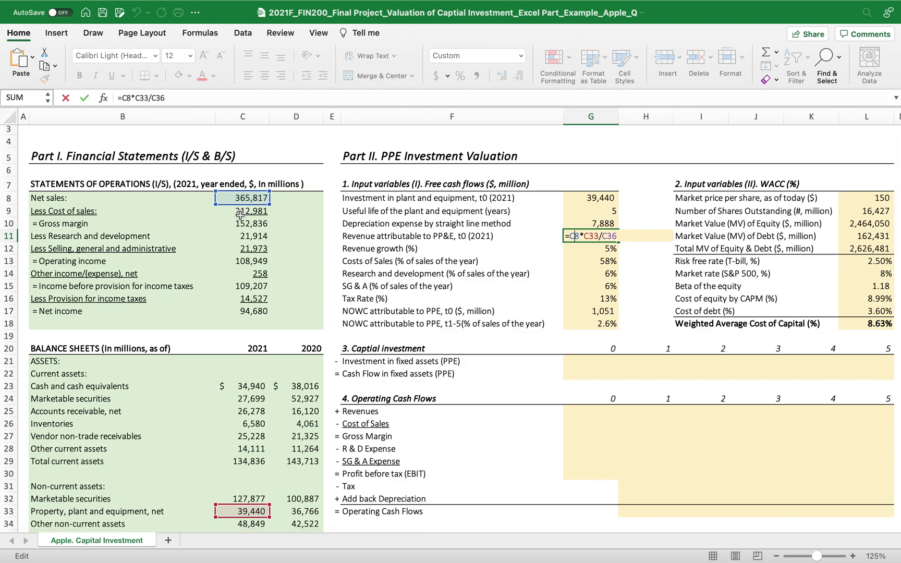
scroll(249, 330, "down", 5)
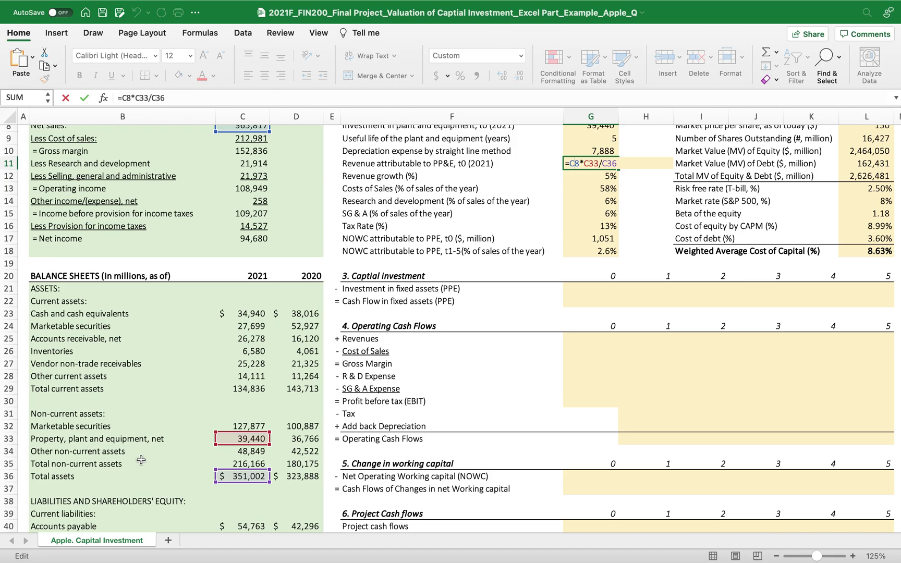
scroll(283, 385, "up", 1)
scroll(283, 385, "up", 4)
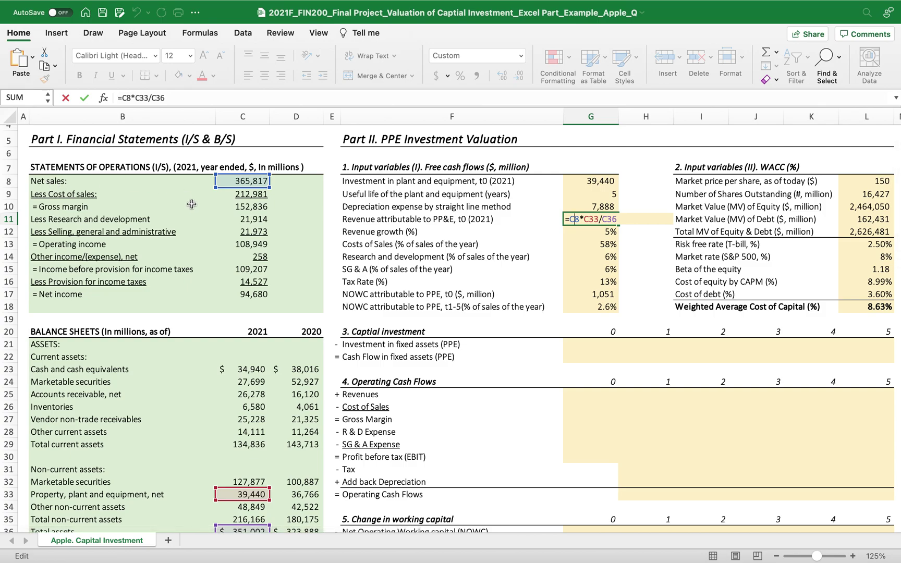
scroll(262, 444, "down", 5)
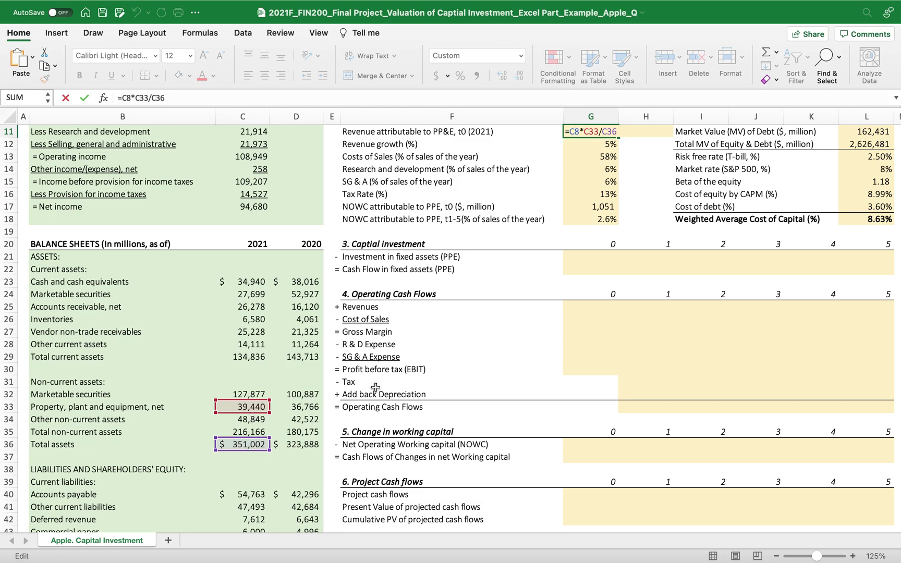
scroll(520, 255, "up", 3)
key("Return")
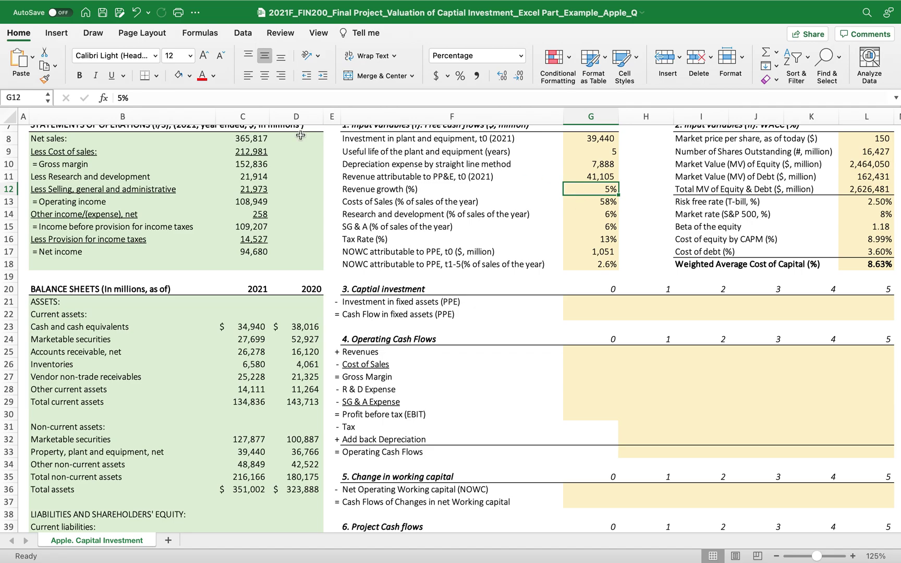
- Review the 5% revenue growth and enter =C9/C8 in G13 for the 58% cost-of-sales ratio
left_click(142, 100)
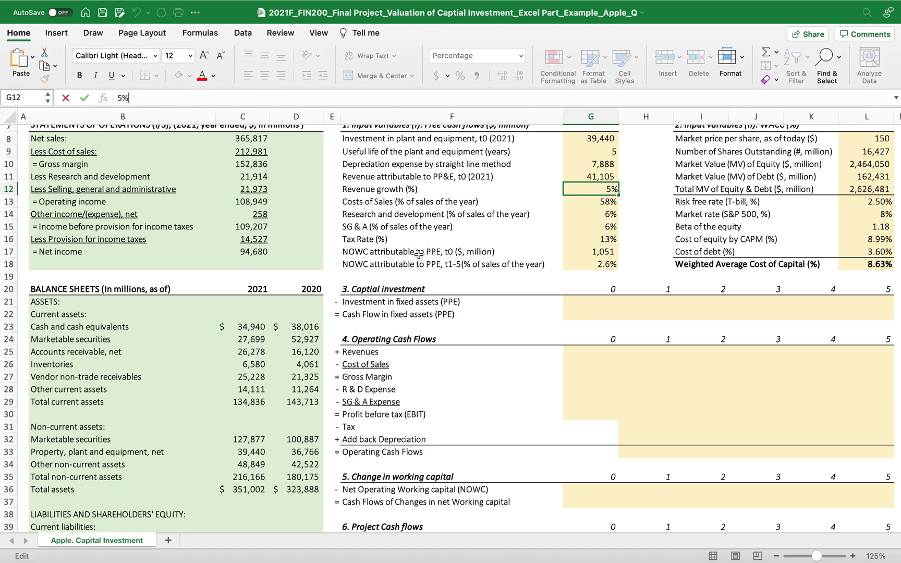
left_click(587, 201)
type("=C9/C8")
scroll(410, 254, "up", 1)
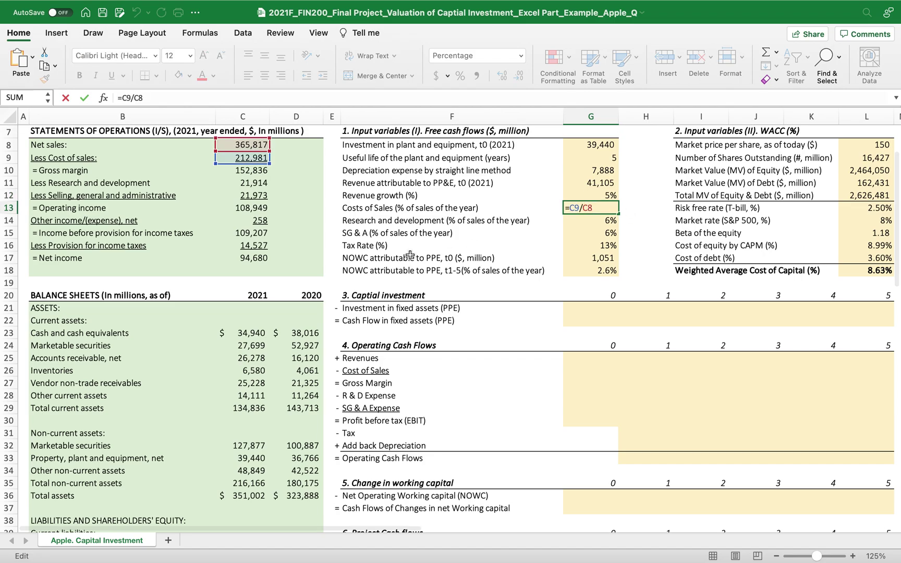
scroll(410, 255, "up", 1)
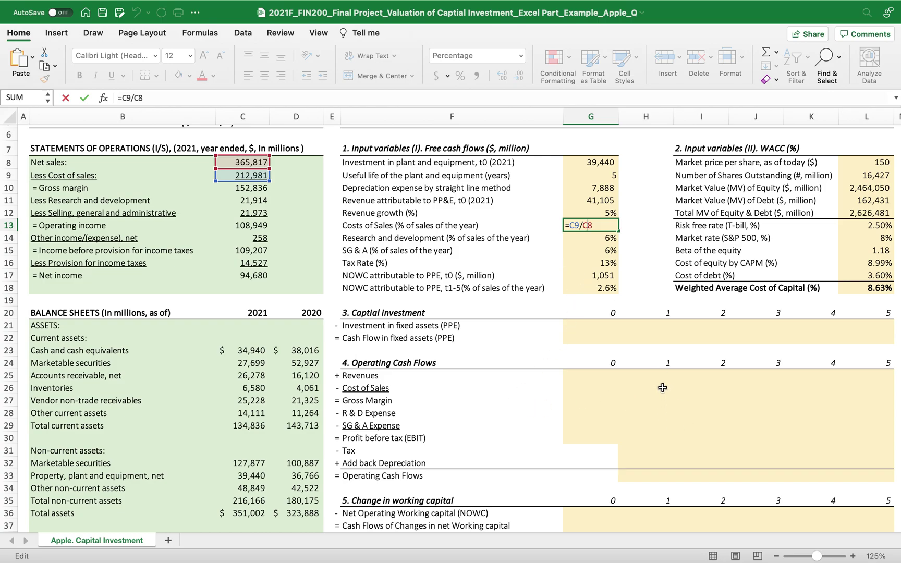
left_click(645, 263)
- Enter =C11/C8 in G14 for the 6% R&D ratio, removing a stray reference
left_click(610, 237)
type("=C11/C8")
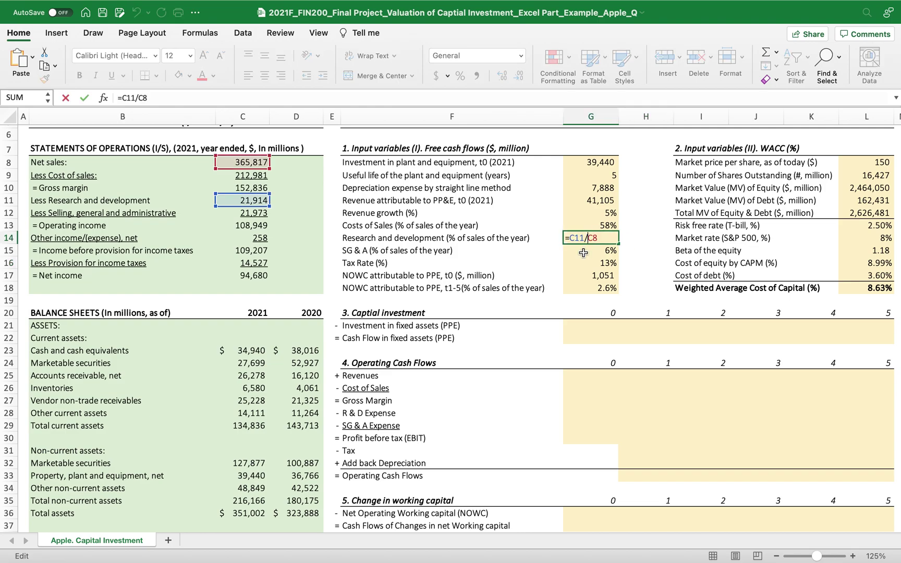
left_click(646, 255)
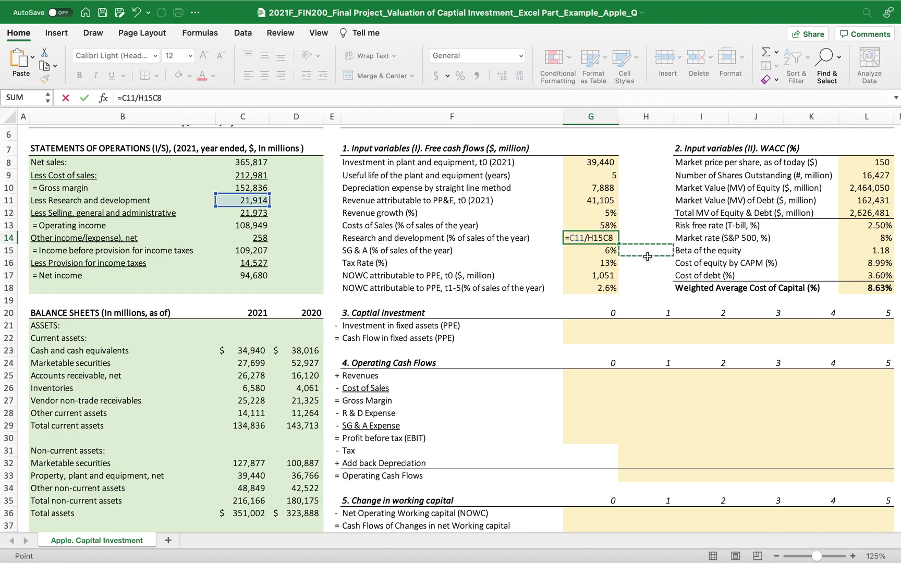
key("BackSpace")
key("BackSpace")
key("BackSpace")
key("Return")
left_click(584, 238)
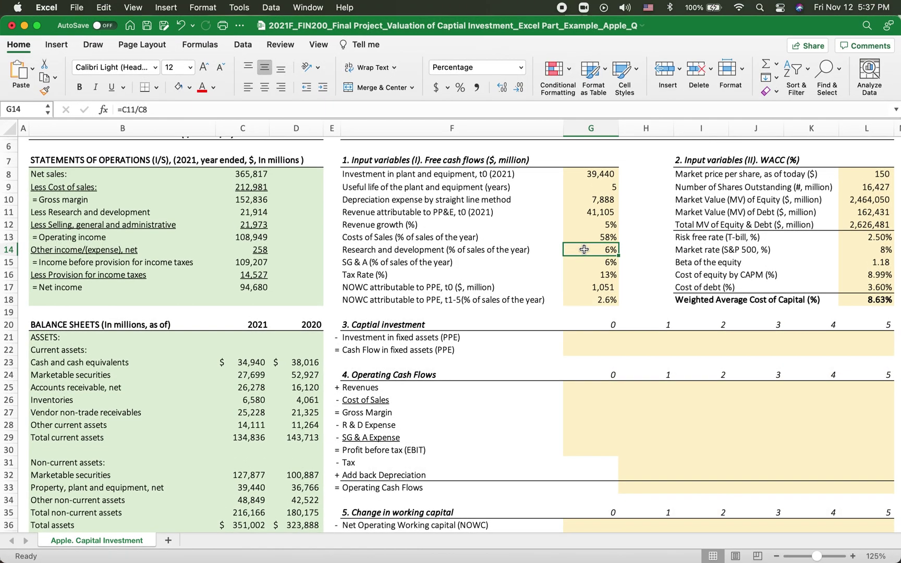
- Confirm the 6% SG&A ratio and the 13% tax rate =C16/C15, then bring up the 10-K PDF
left_click(579, 264)
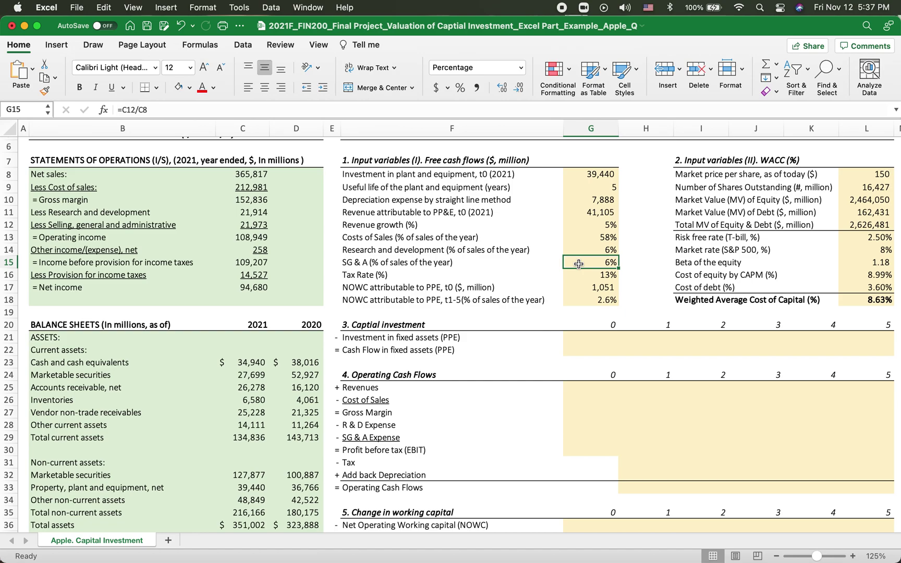
double_click(578, 274)
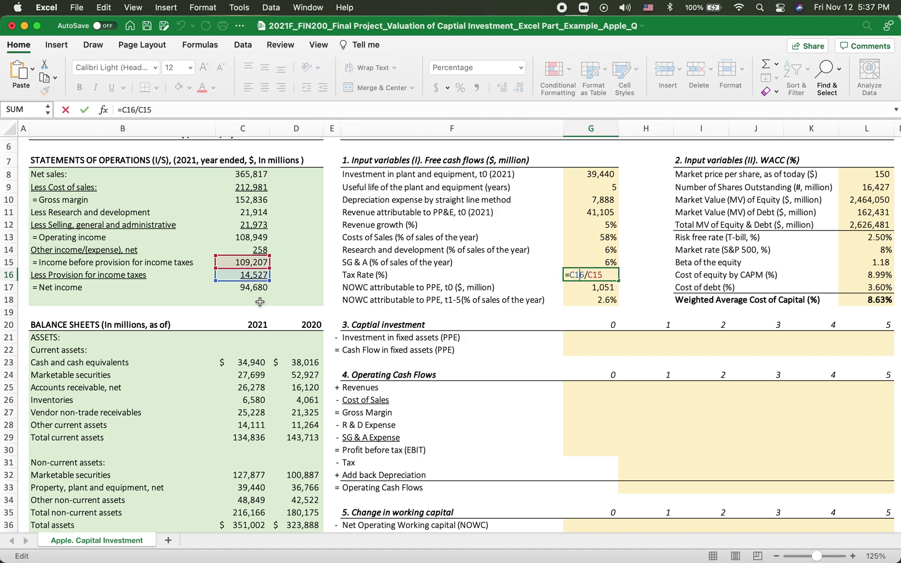
key("Return")
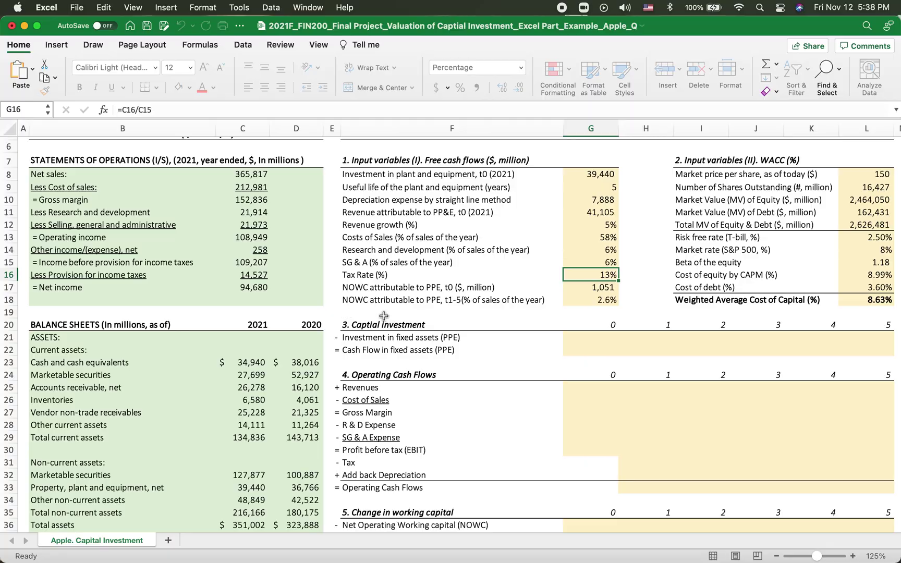
key("super+Tab")
key("ctrl+Right")
key("ctrl+Right")
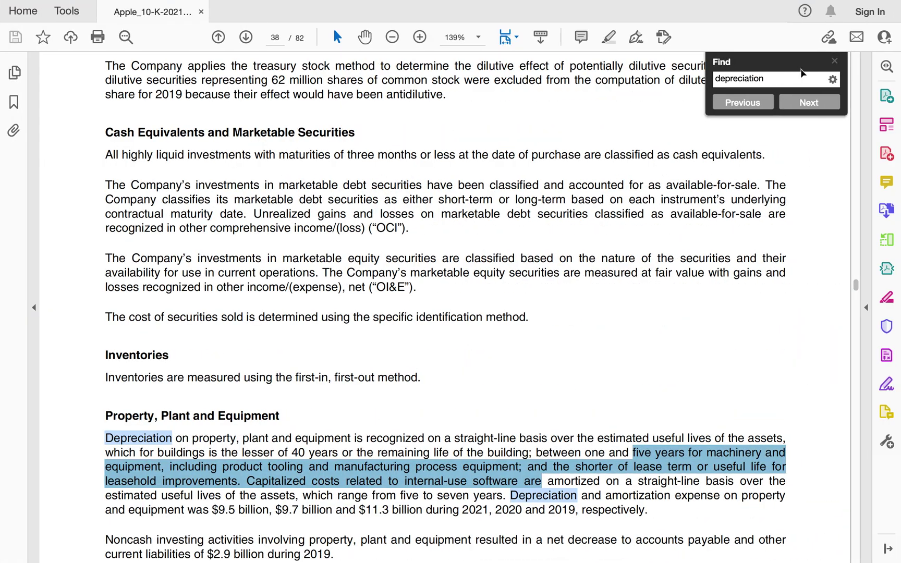
- Search the 10-K for 'tax rate' to find the 13.3% 2021 effective rate, then return to Excel
key("super+a")
type("ta")
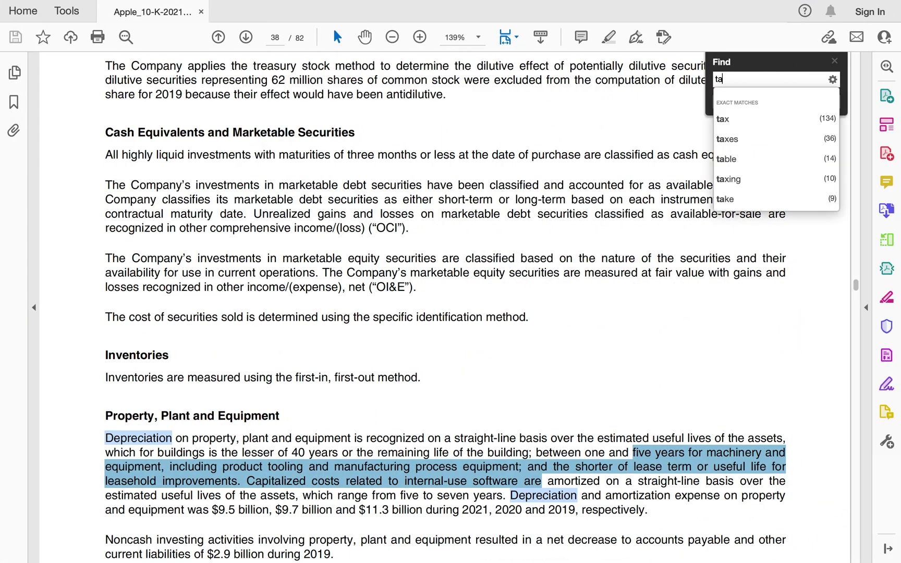
type("x rate")
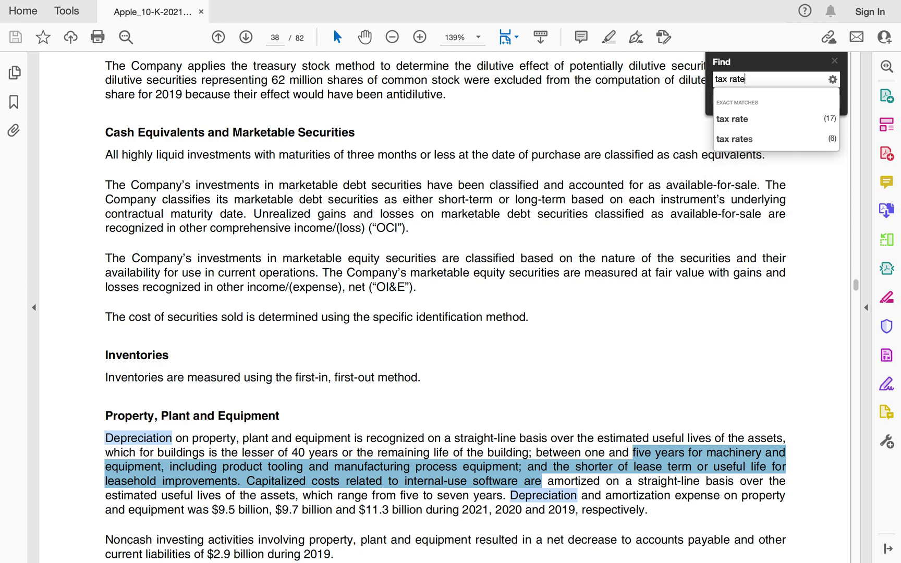
key("Return")
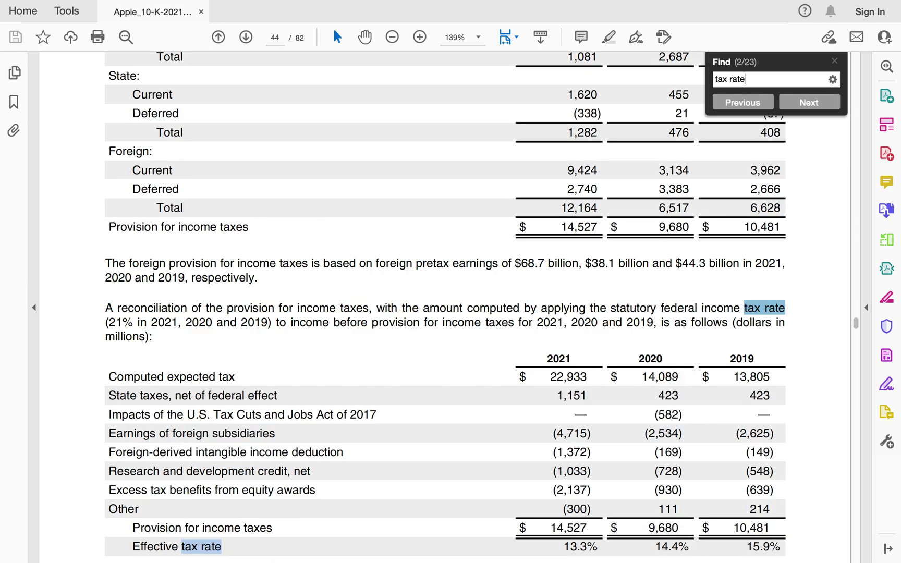
scroll(579, 527, "down", 3)
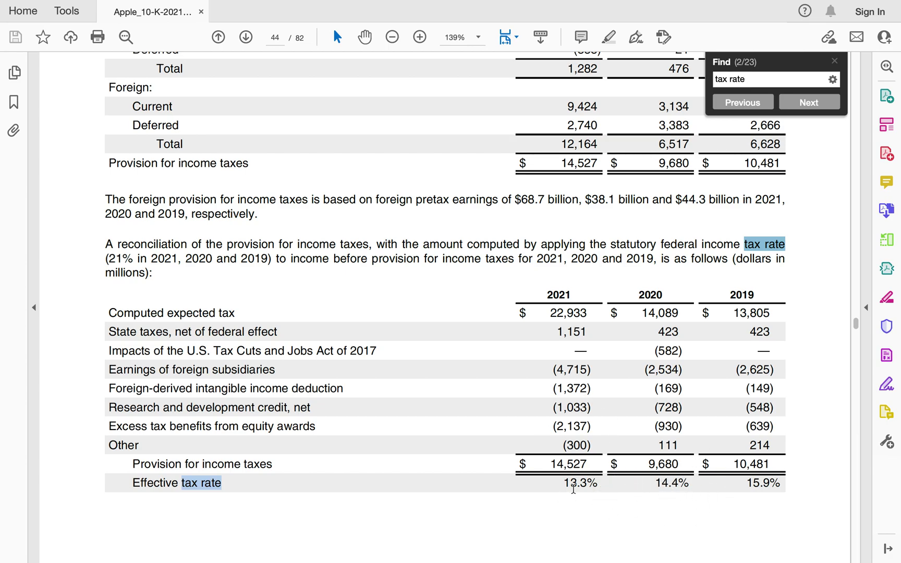
key("ctrl+Left")
key("ctrl+Left")
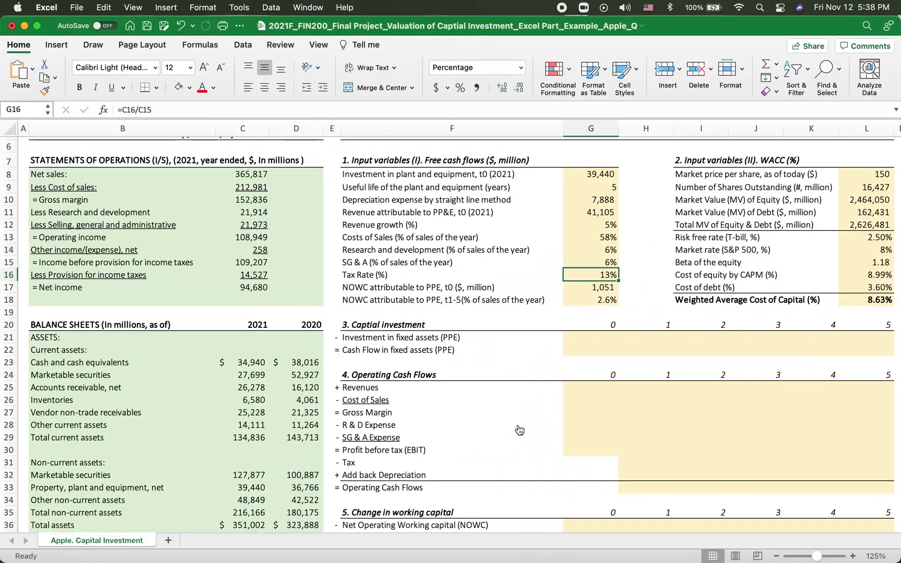
- Recheck the tax rate, then commit G17's NOWC formula =(C29-C45)*C33/C36, giving 1,051
double_click(593, 275)
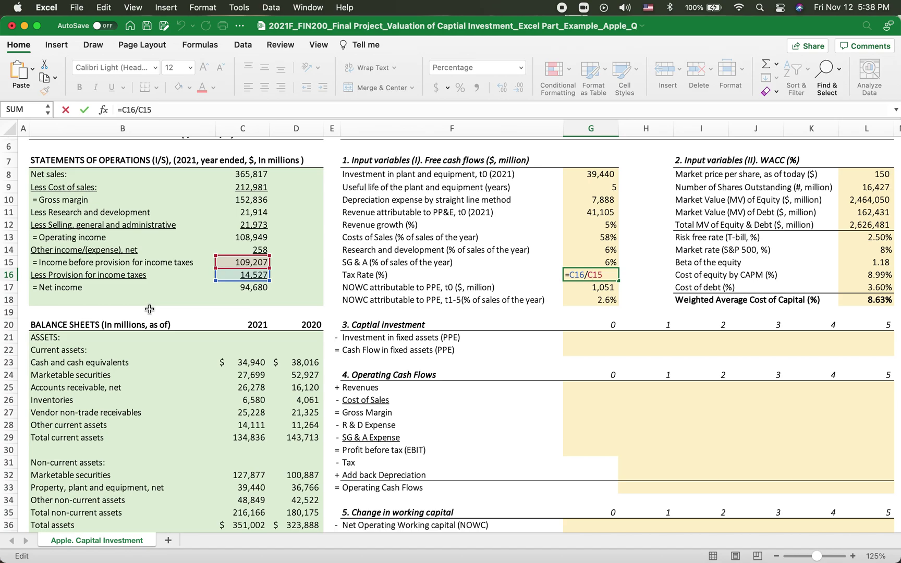
left_click(535, 308)
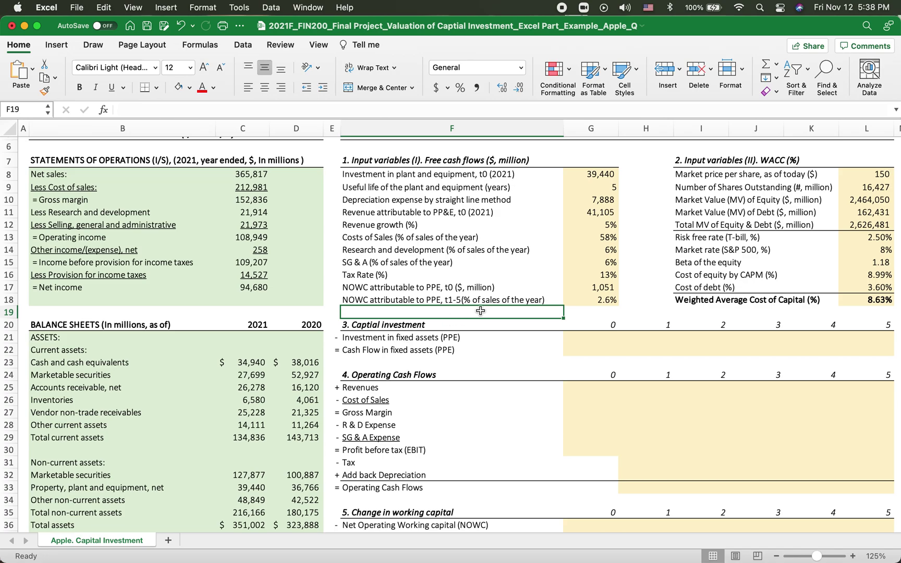
double_click(589, 288)
scroll(321, 358, "down", 3)
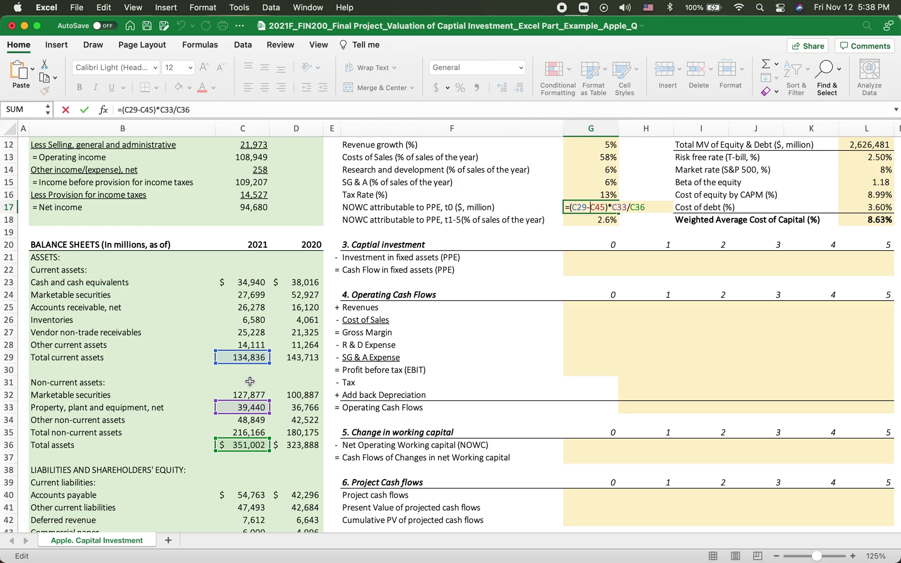
scroll(242, 386, "down", 5)
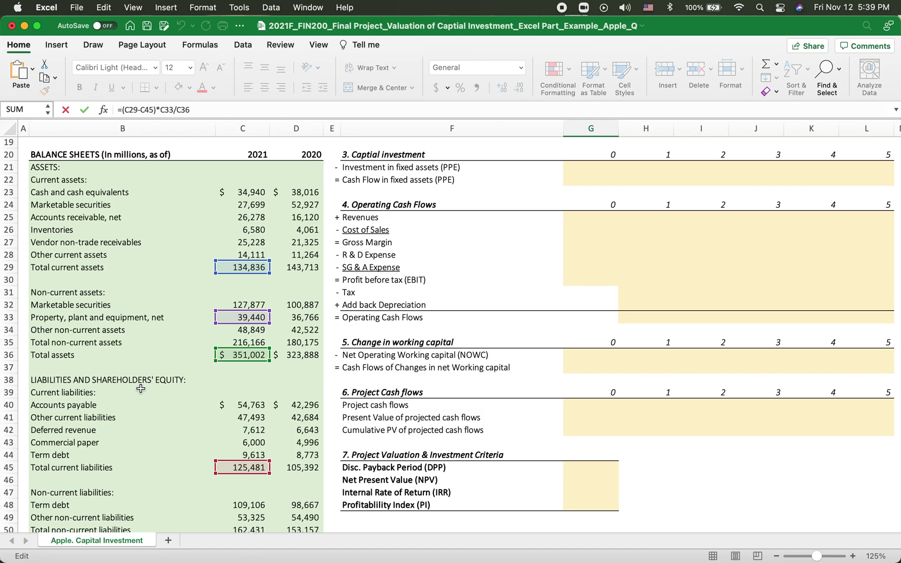
scroll(344, 379, "up", 6)
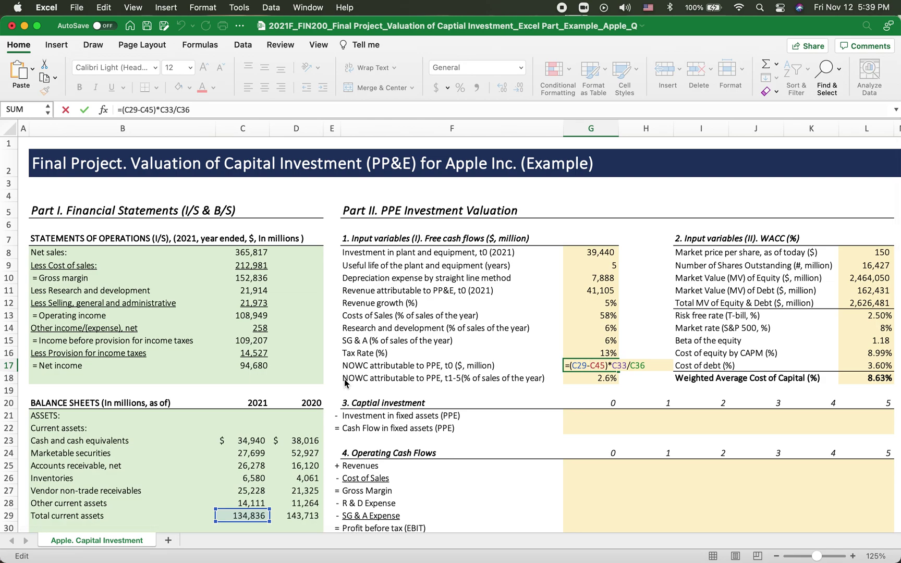
key("Return")
scroll(446, 381, "down", 3)
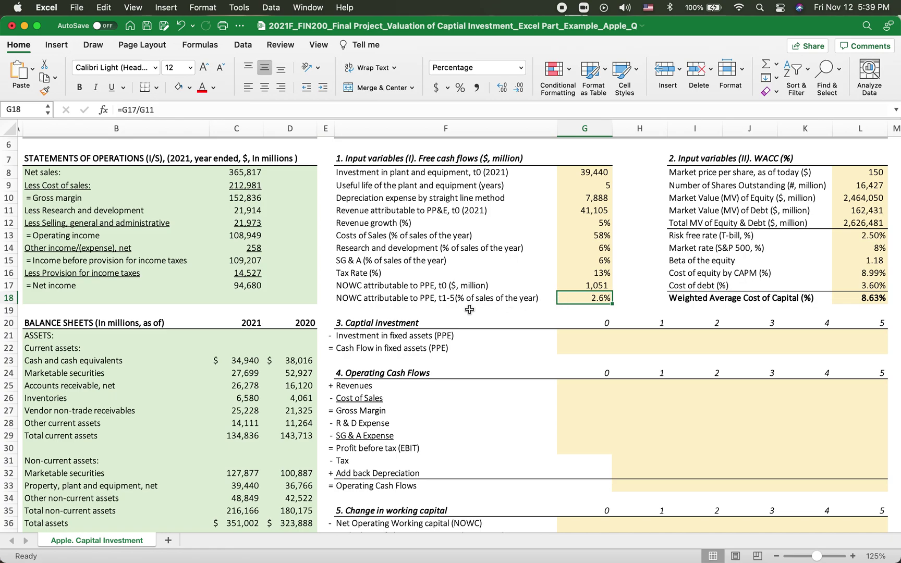
double_click(582, 297)
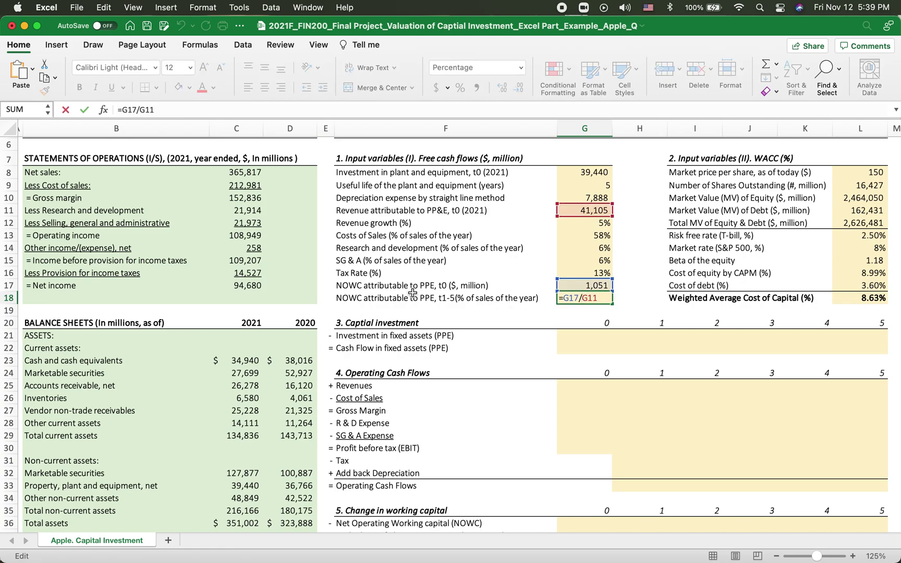
scroll(413, 293, "down", 2)
scroll(413, 293, "right", 2)
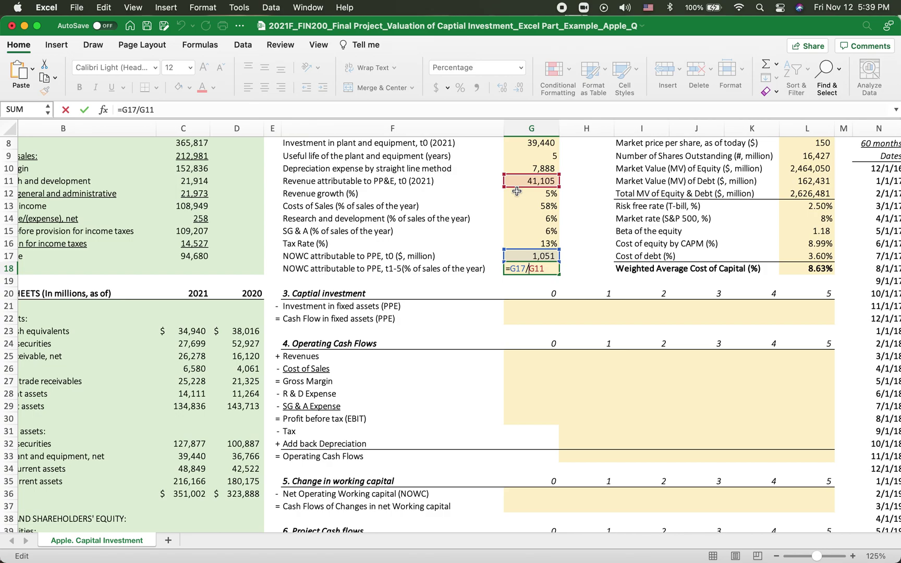
left_click(443, 286)
key("Escape")
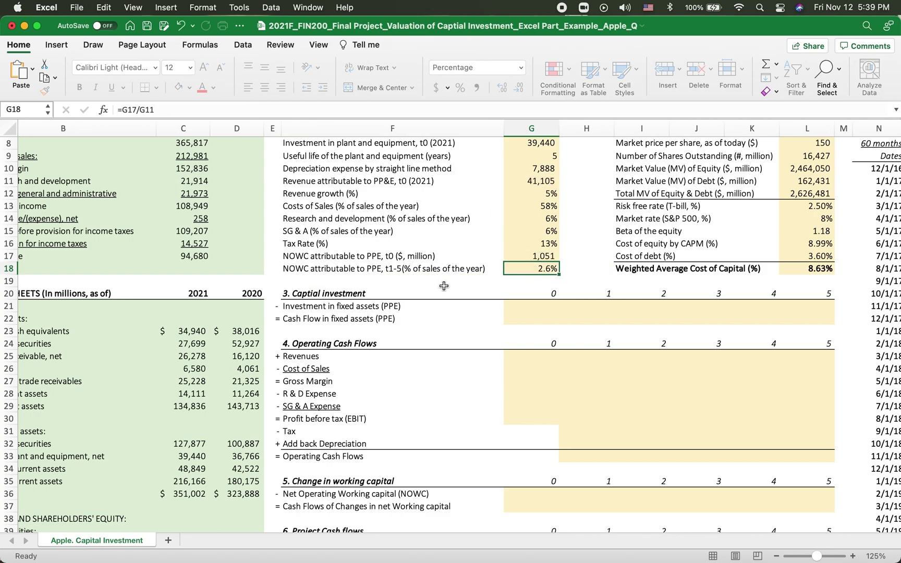
scroll(514, 287, "up", 3)
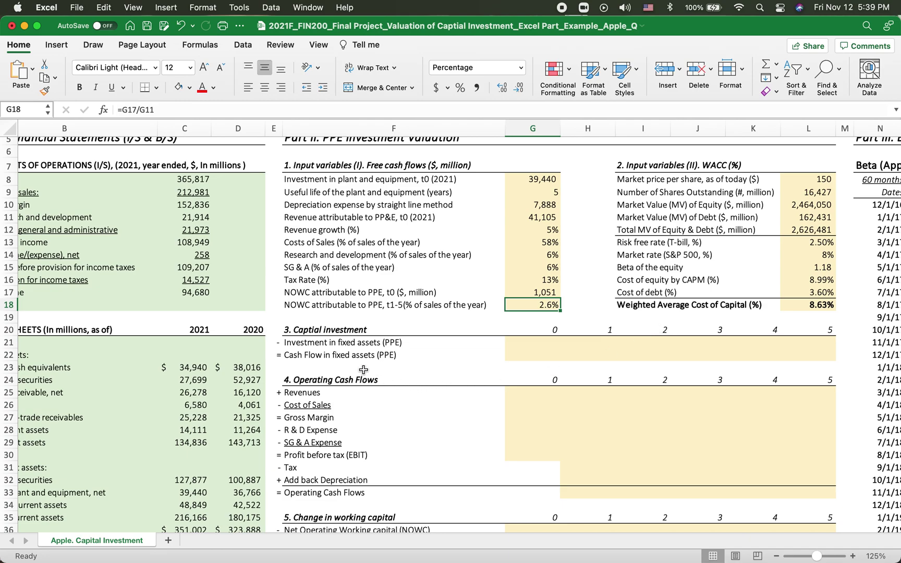
scroll(315, 379, "down", 3)
scroll(315, 380, "left", 1)
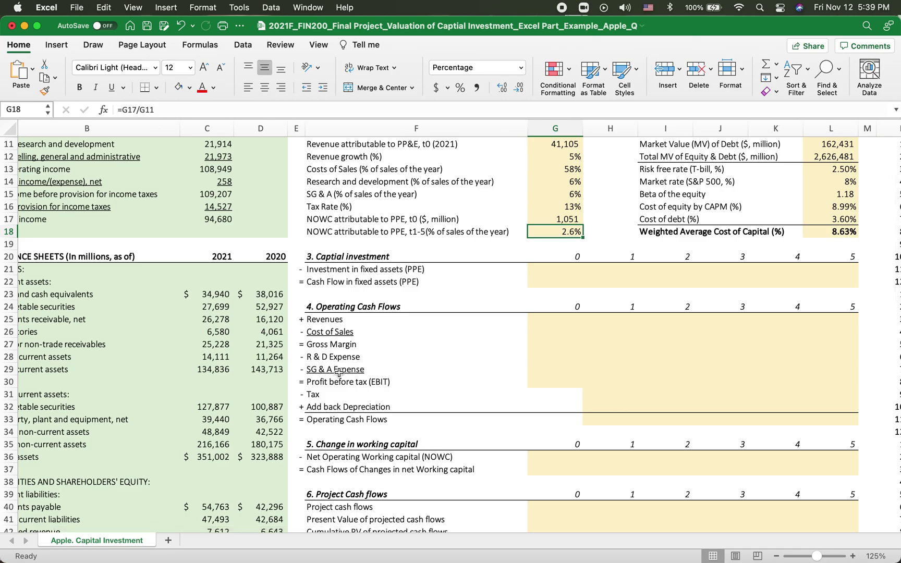
scroll(339, 372, "down", 1)
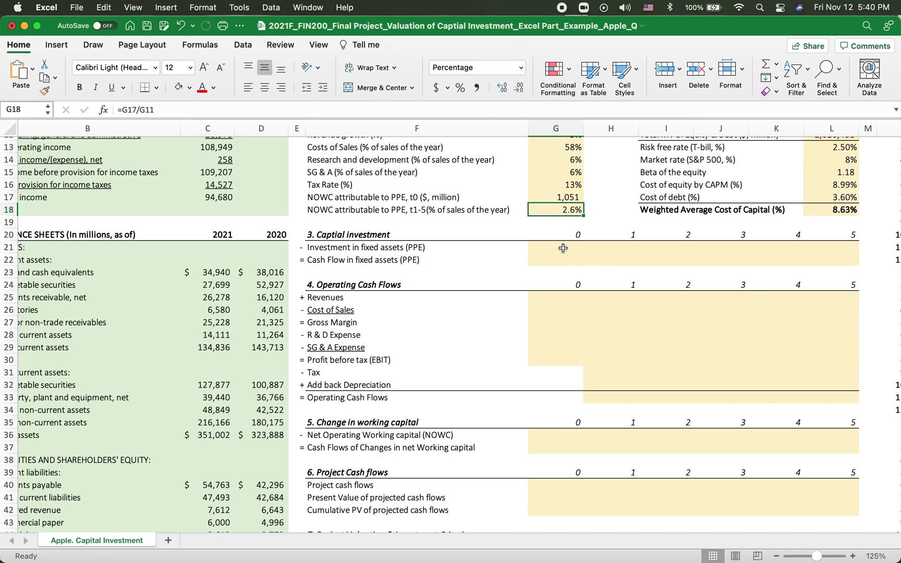
scroll(556, 318, "up", 1)
scroll(556, 317, "up", 4)
scroll(556, 317, "right", 1)
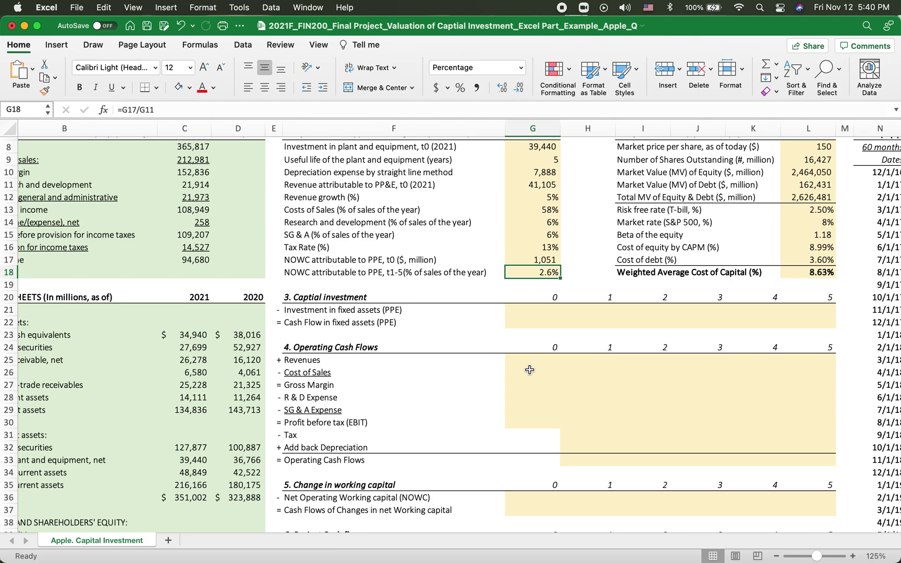
- Set the year-0 investment G21 to =G8 (39,440) and zero investment in H21:L21 for years 1–5
left_click(522, 310)
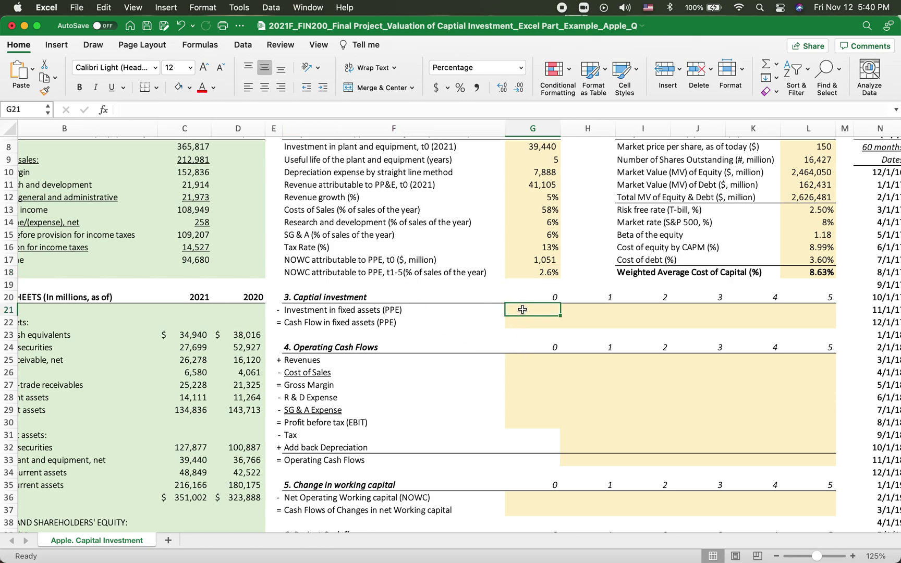
type("=")
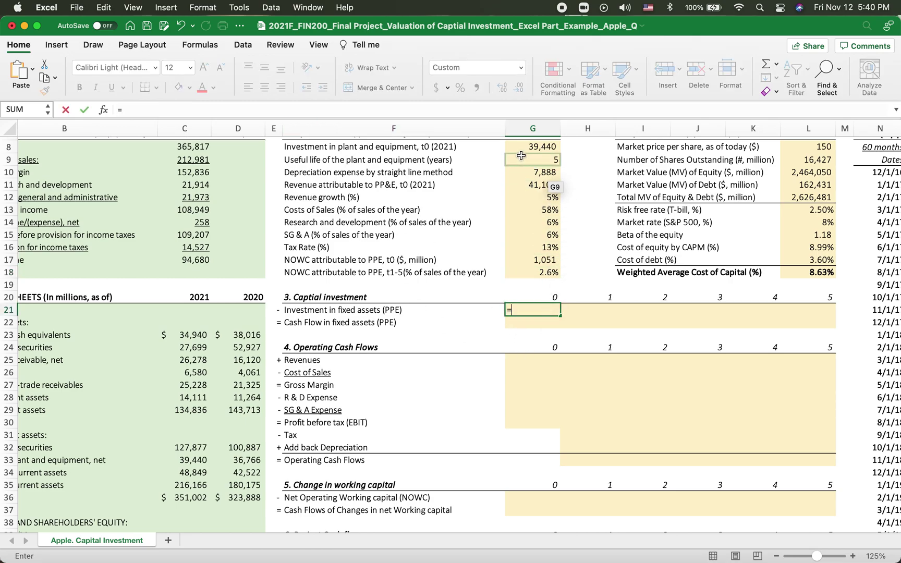
left_click(516, 150)
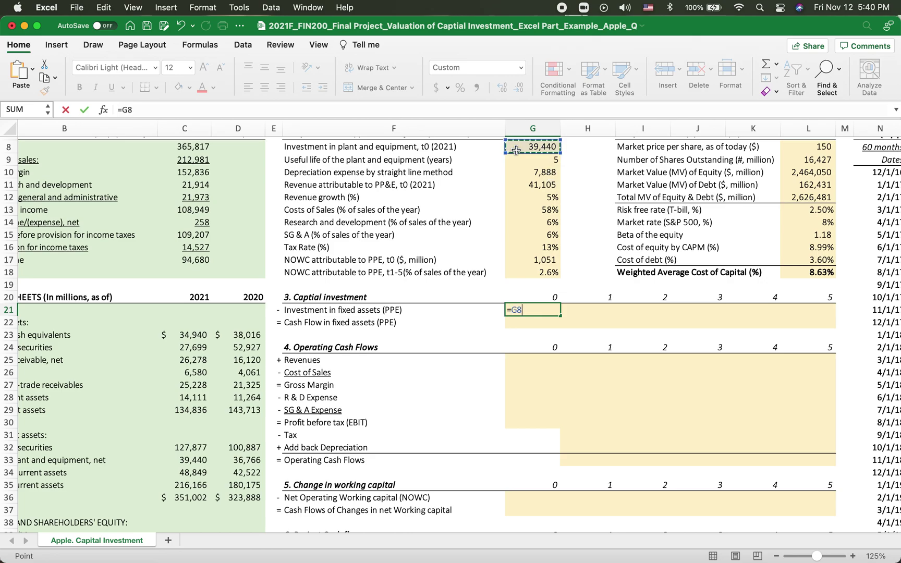
key("Return")
left_click(587, 307)
type("0")
key("Return")
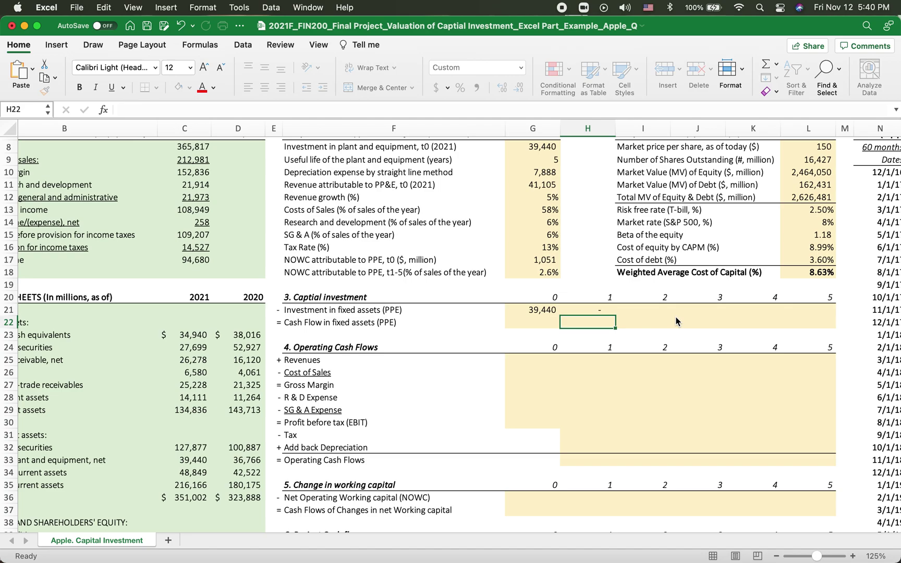
left_click(599, 311)
left_click_drag(613, 316, 827, 315)
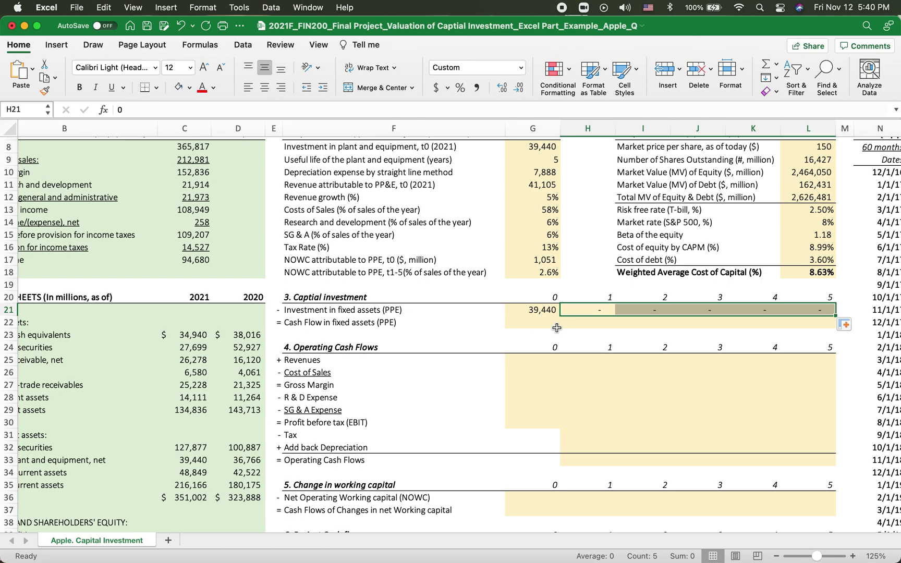
- Make G22 the negative of G21, (39,440), and fill it across to L22
scroll(466, 335, "up", 1)
scroll(466, 334, "up", 5)
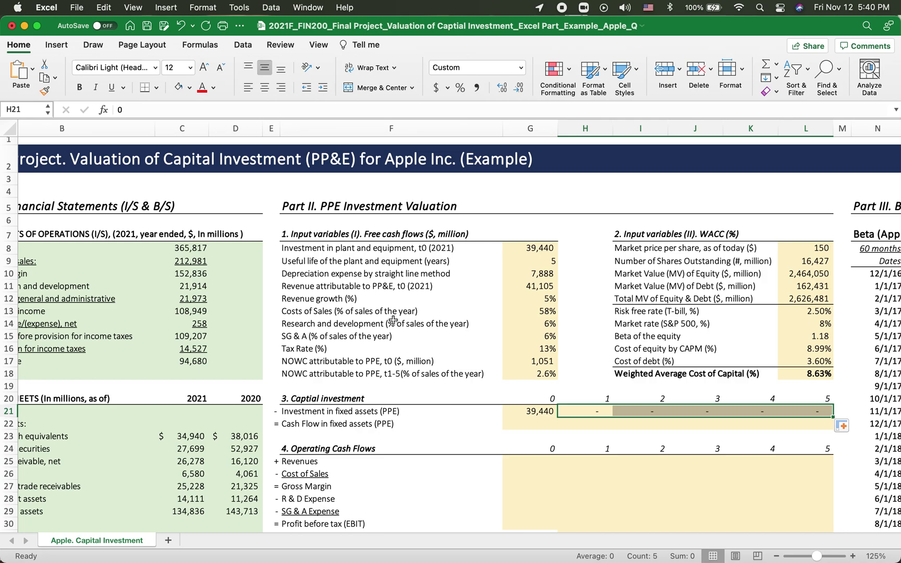
scroll(393, 320, "down", 1)
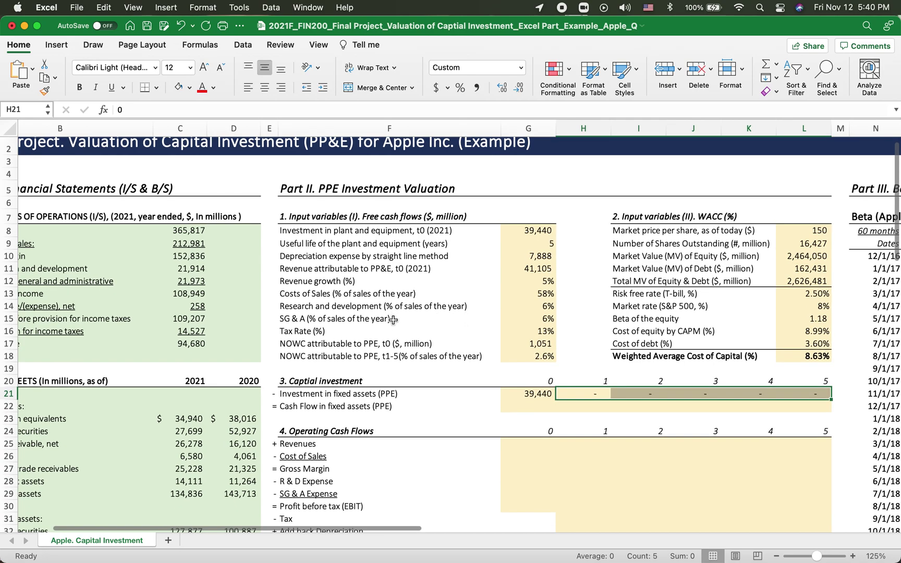
left_click(522, 408)
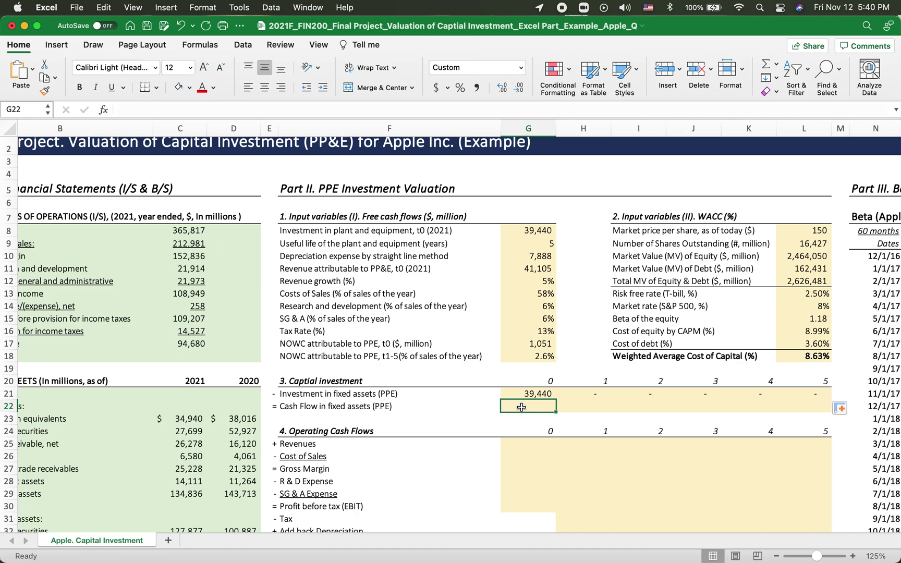
type("=-")
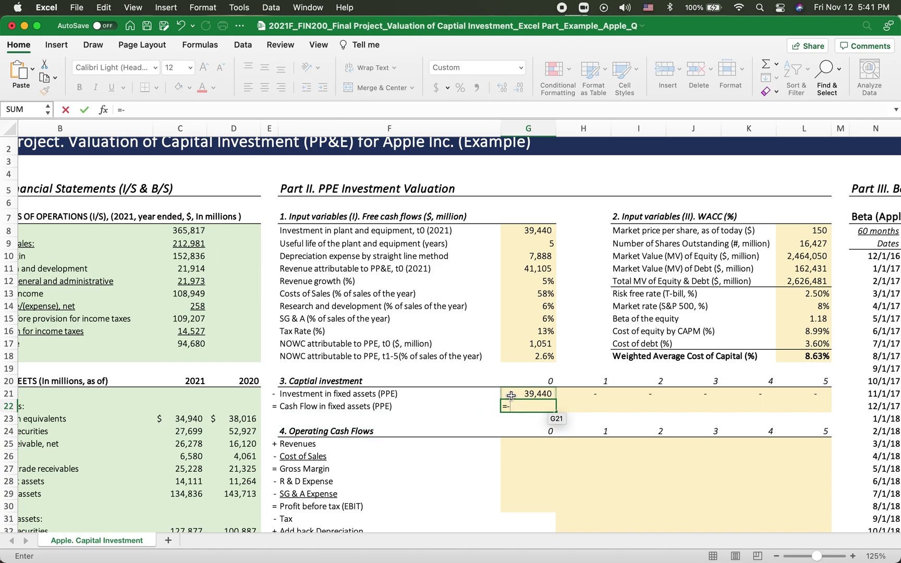
left_click(511, 395)
key("Return")
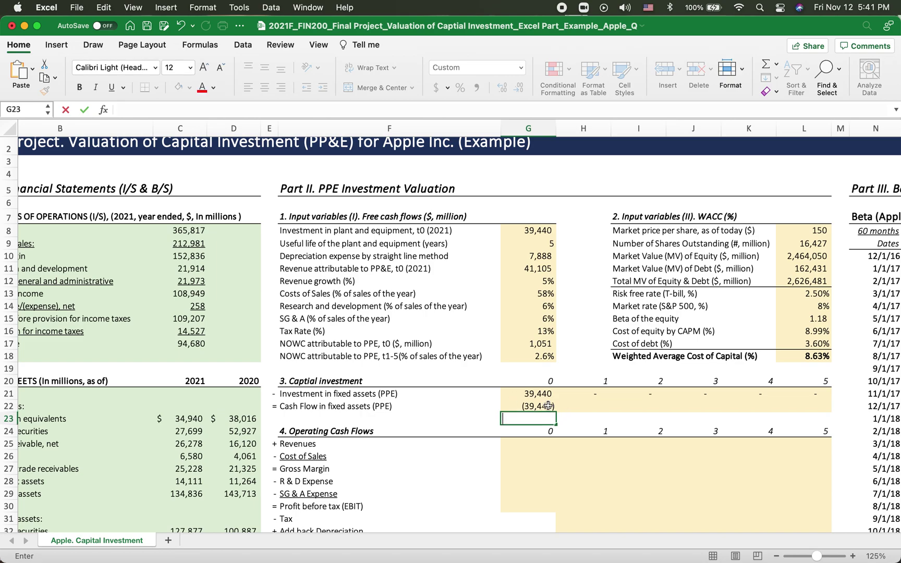
left_click(542, 407)
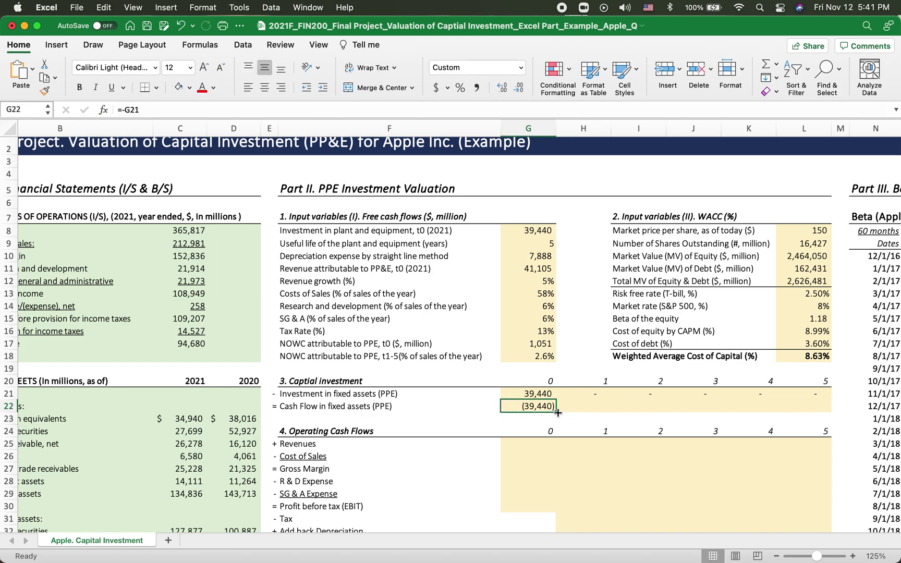
left_click_drag(557, 412, 827, 412)
scroll(555, 411, "down", 2)
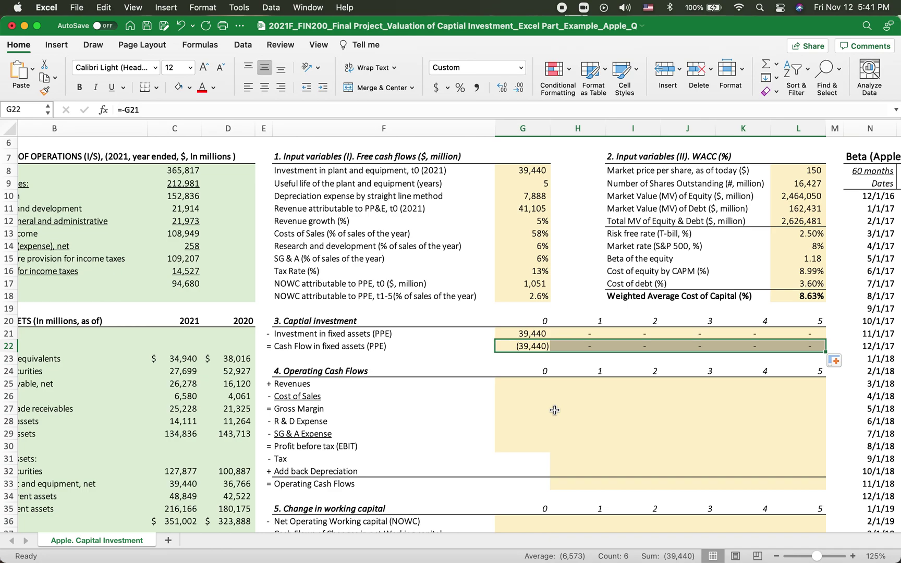
- Link year-0 revenues in G25 to the PP&E-attributable revenue in G11 (41,105)
left_click(523, 386)
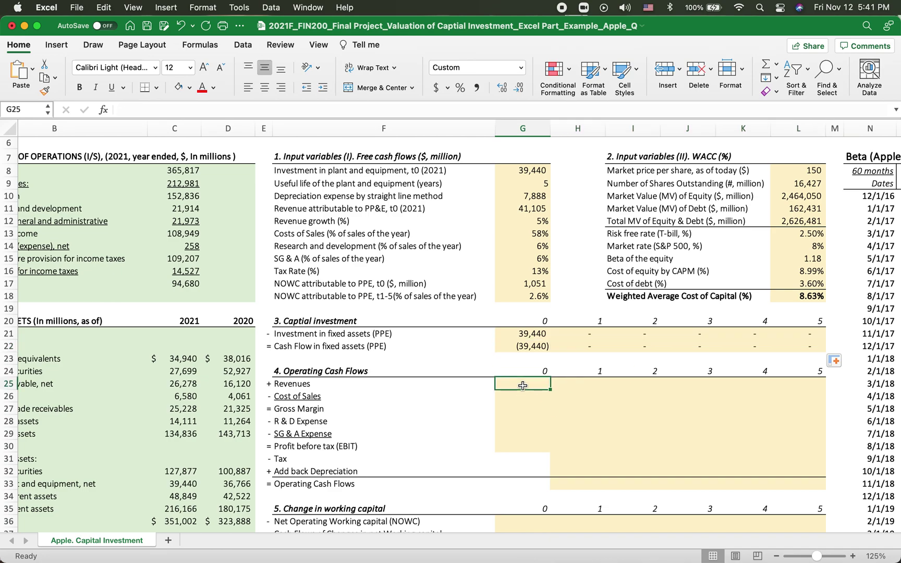
type("=")
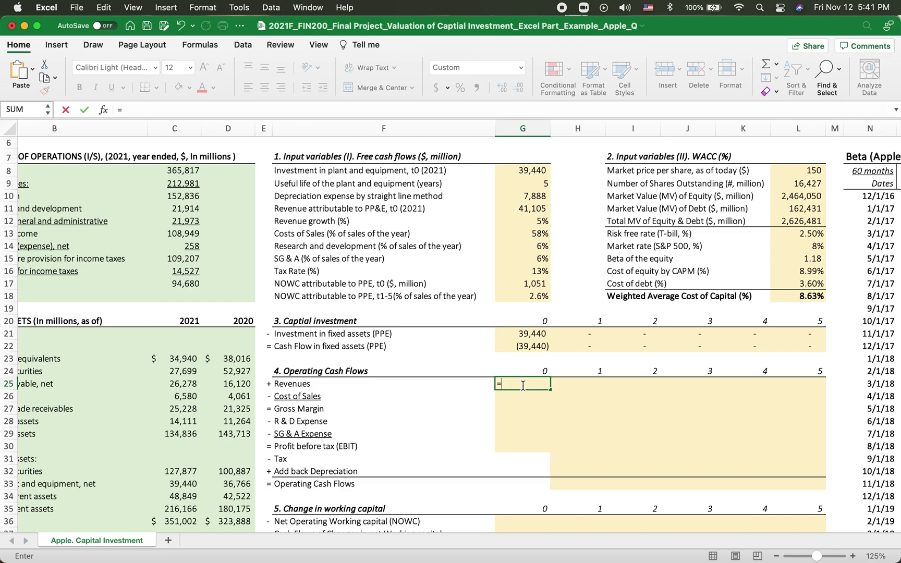
left_click(511, 208)
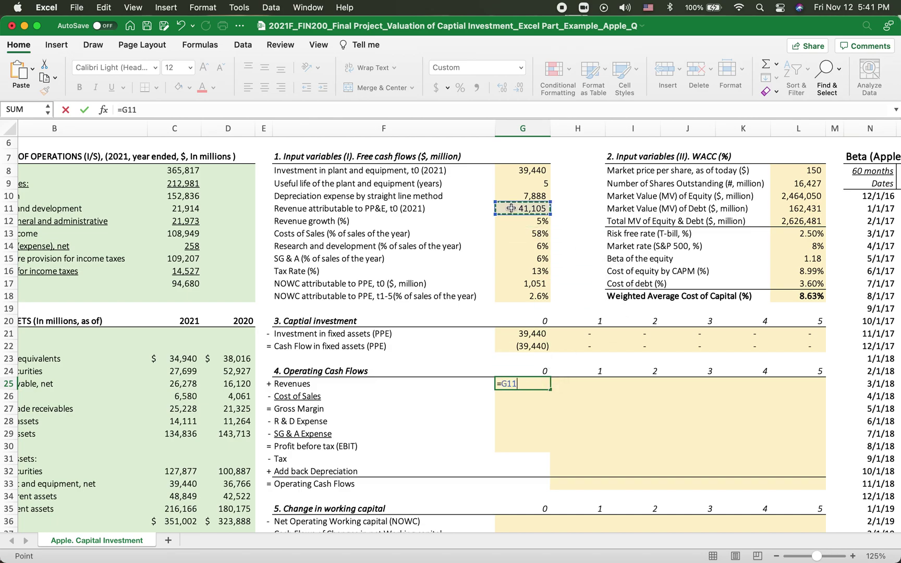
key("Return")
left_click(201, 172)
scroll(226, 175, "left", 3)
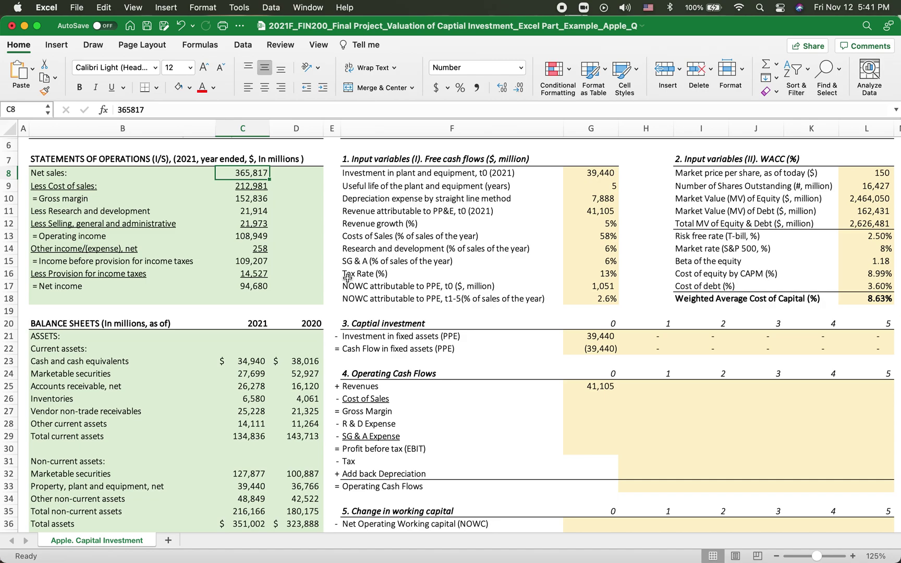
- Enter year-0 cost of sales in G26 as =$G$13*G25
left_click(589, 396)
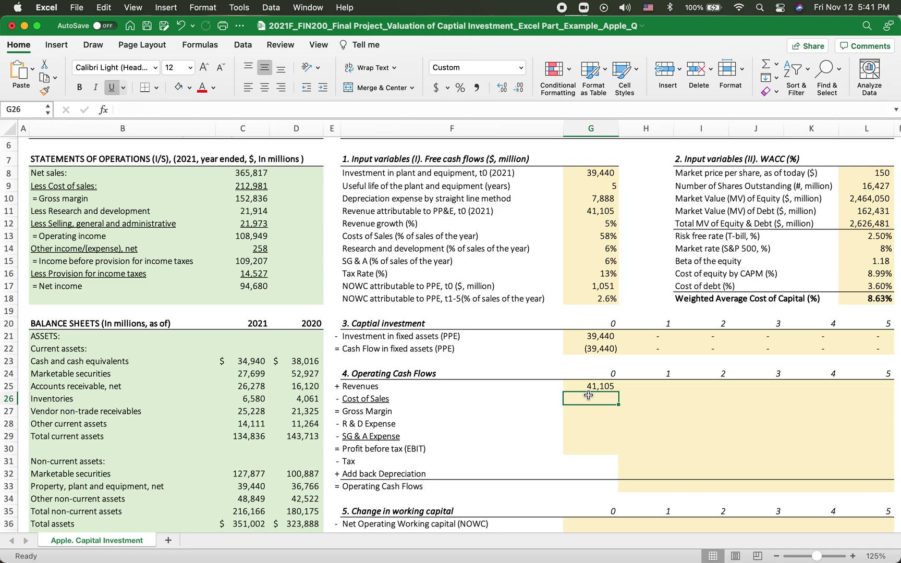
type("=")
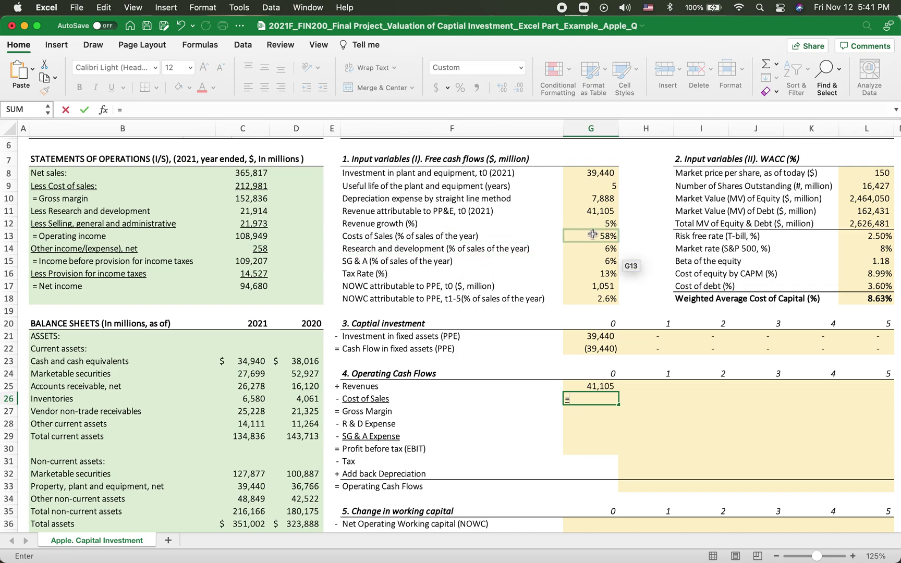
left_click(577, 236)
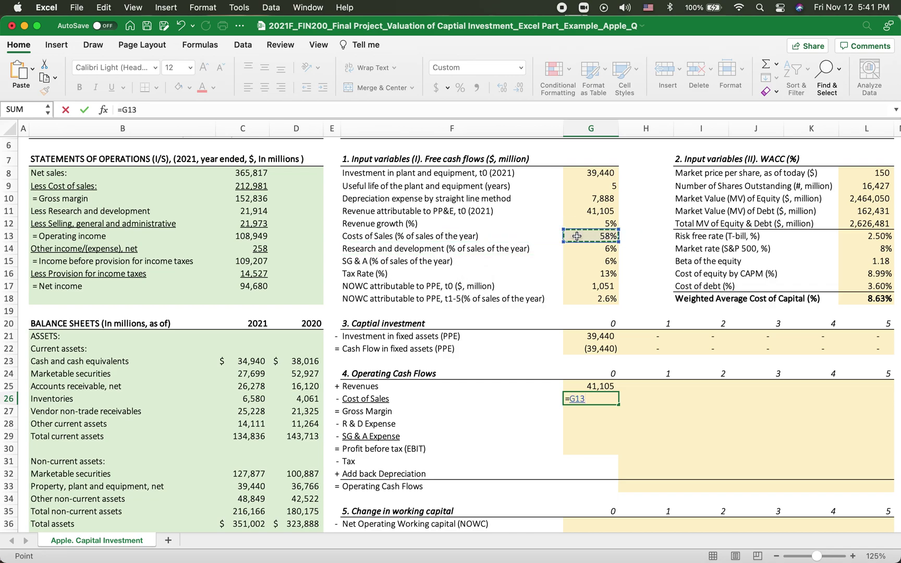
key("F4")
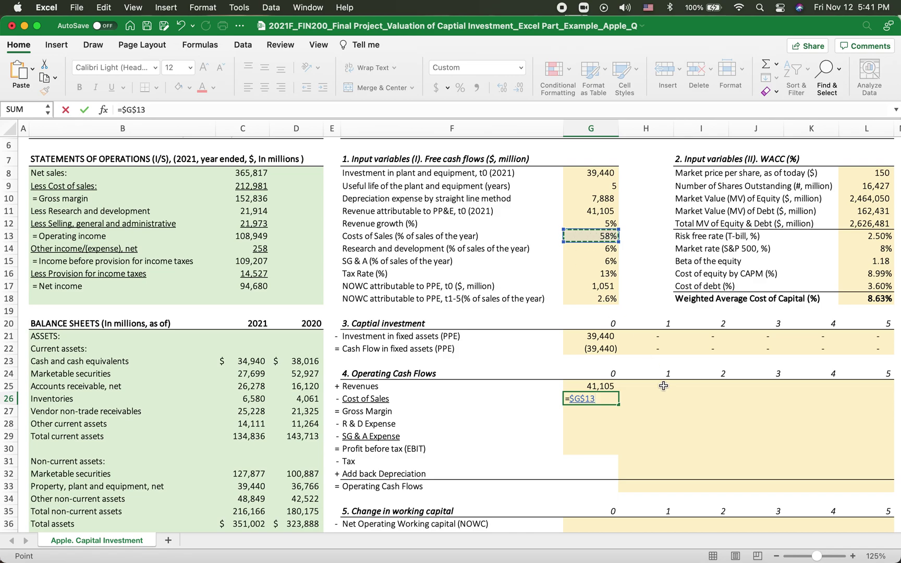
type("*")
left_click(585, 386)
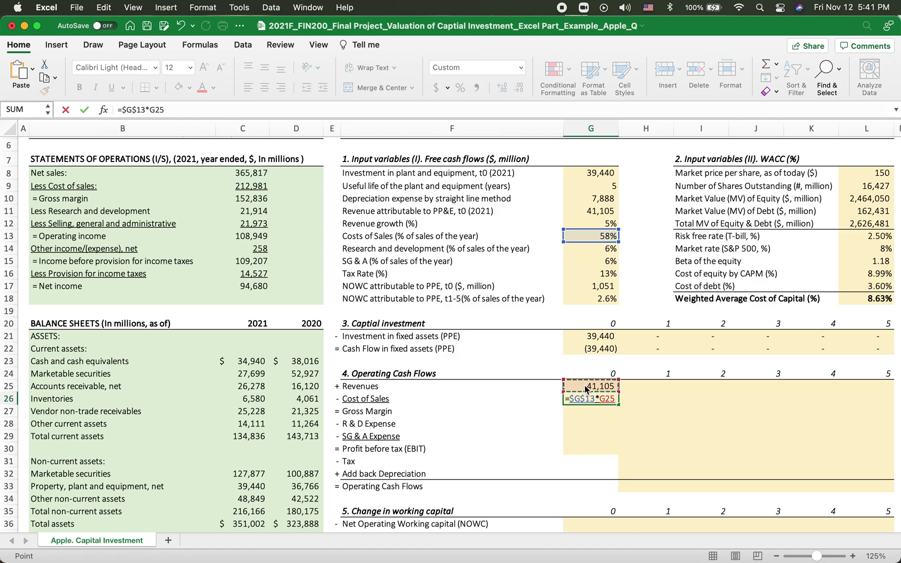
key("Return")
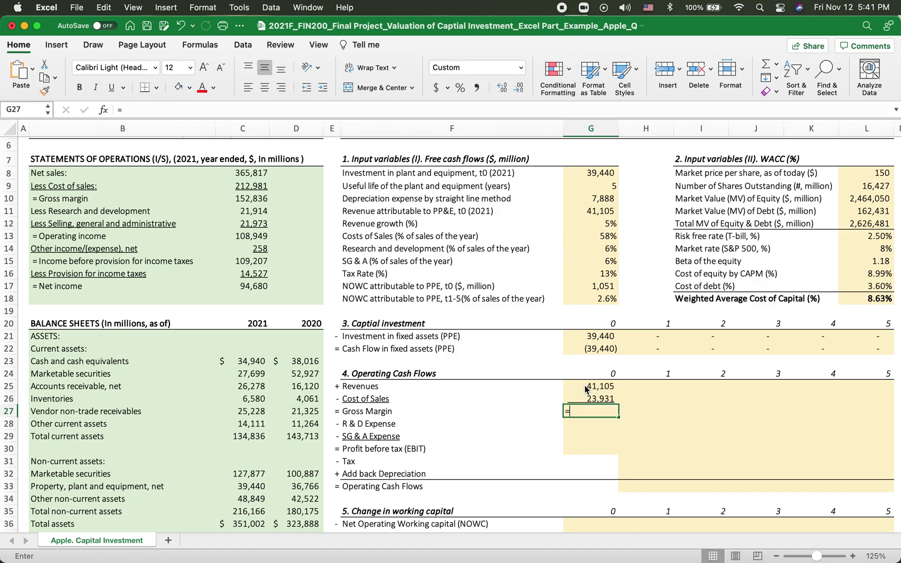
- Compute year-0 gross margin as =G25-G26, giving 17,173
type("=")
left_click(586, 386)
type("-")
left_click(587, 399)
key("Return")
- Enter year-0 R&D expense as =$G$14*G25
scroll(508, 392, "down", 2)
scroll(508, 391, "right", 1)
scroll(507, 391, "down", 1)
scroll(508, 391, "right", 1)
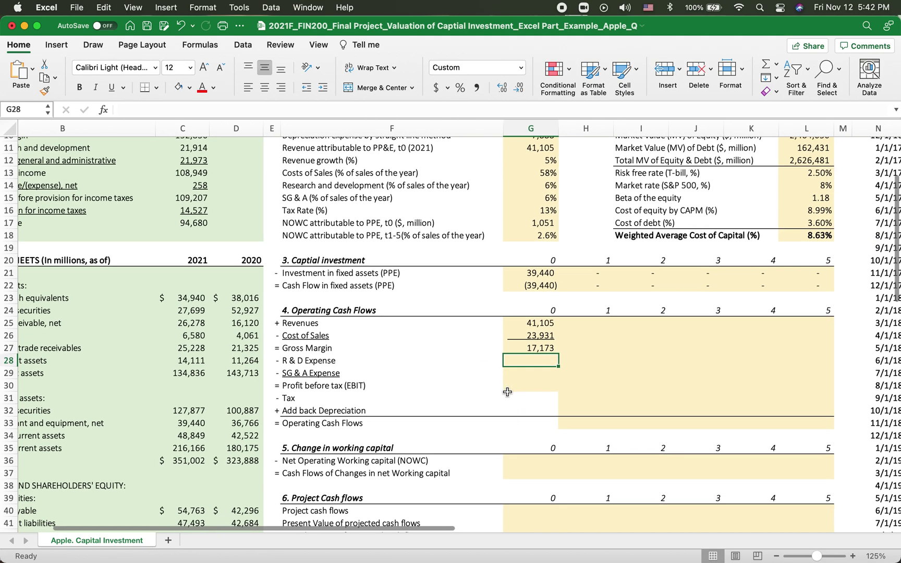
type("=")
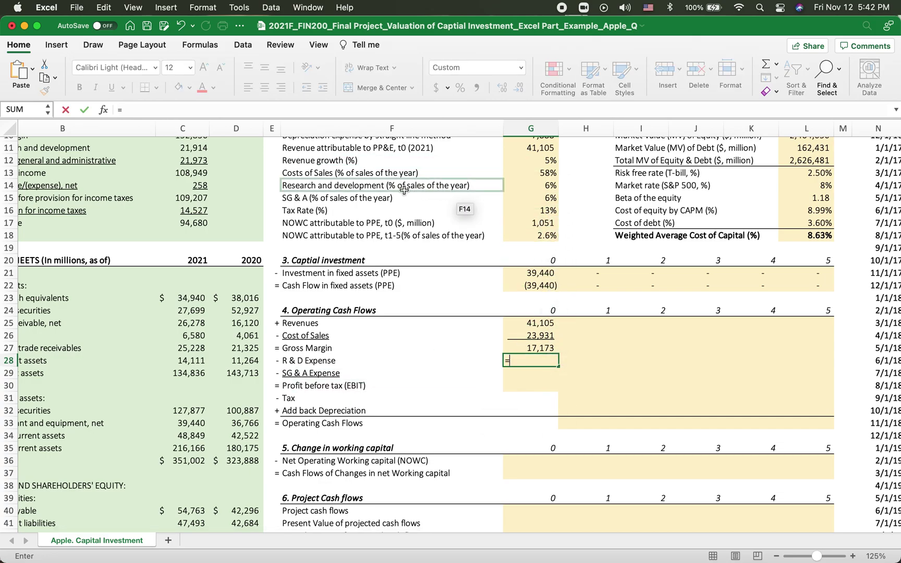
left_click(544, 187)
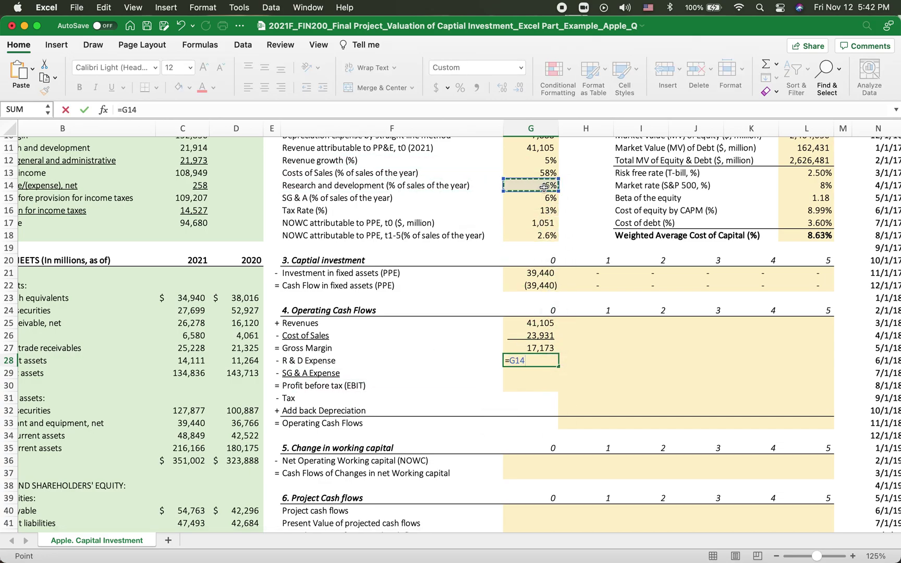
key("F4")
type("*")
left_click(519, 323)
key("Return")
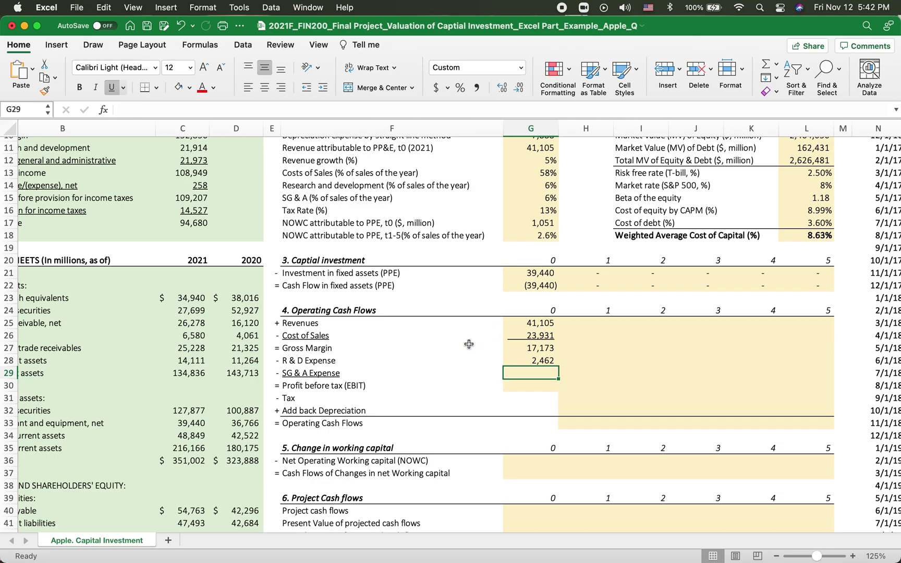
- Extend the row label to 'Revenues (attributable to the PP&E)'
left_click(325, 325)
double_click(325, 324)
type("(a")
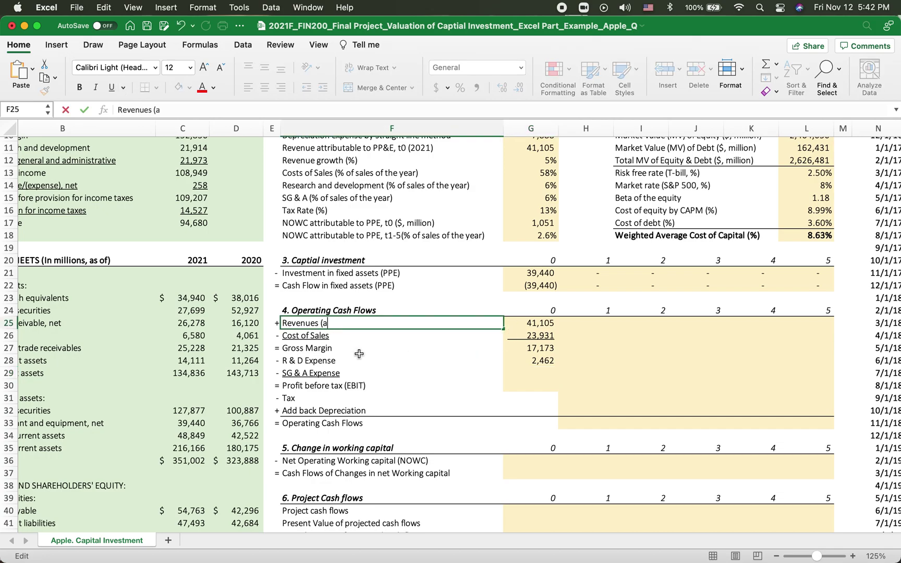
type("ttributable to the PP&E)")
left_click(391, 372)
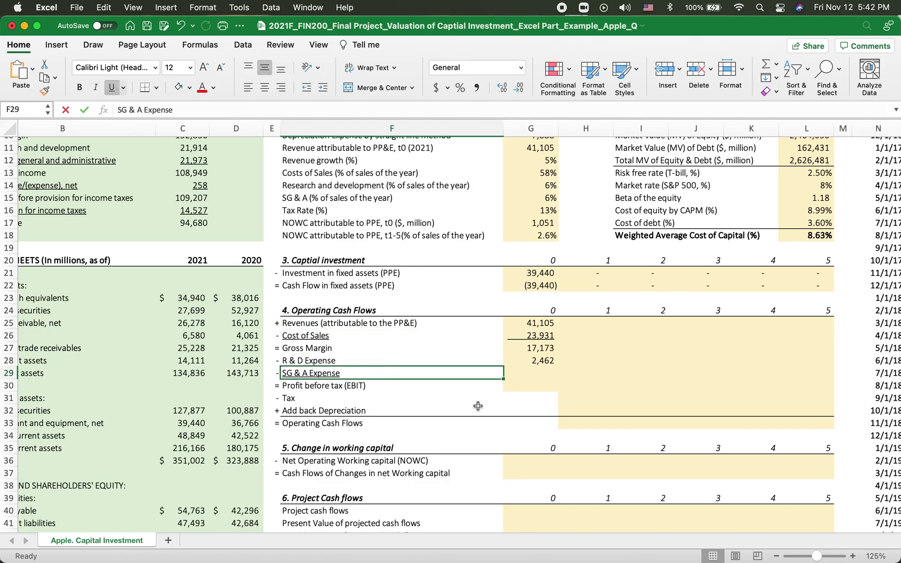
- Enter year-0 SG&A expense as =$G$15*G25
left_click(545, 372)
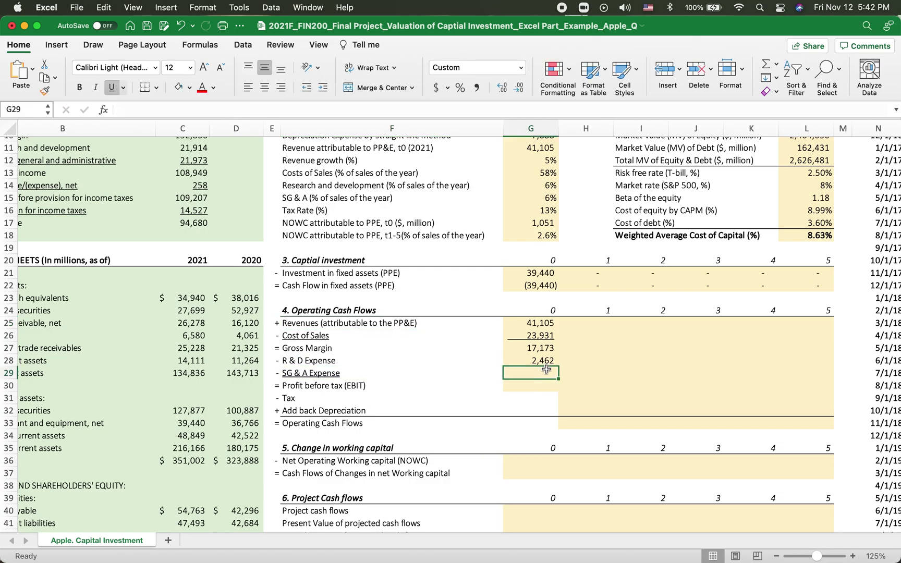
type("=")
left_click(537, 197)
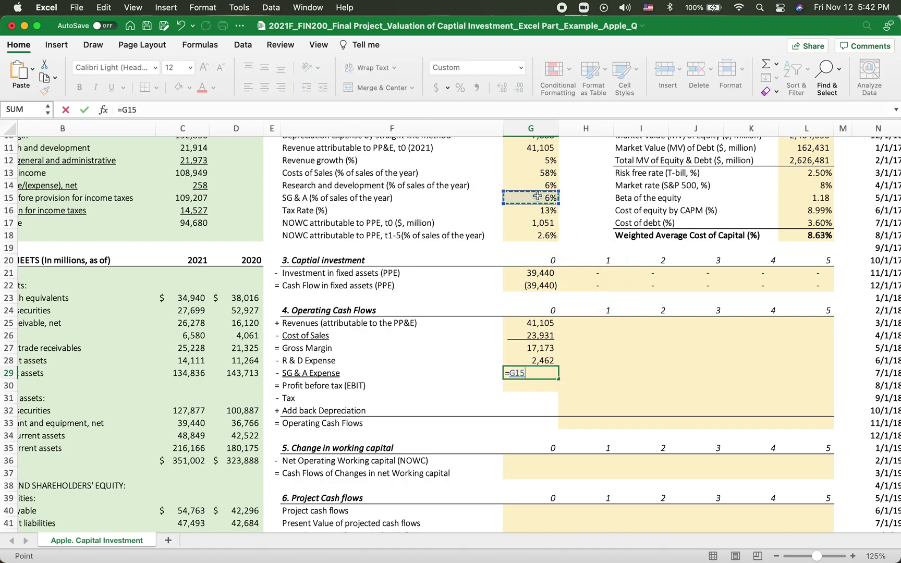
key("F4")
type("*")
left_click(523, 322)
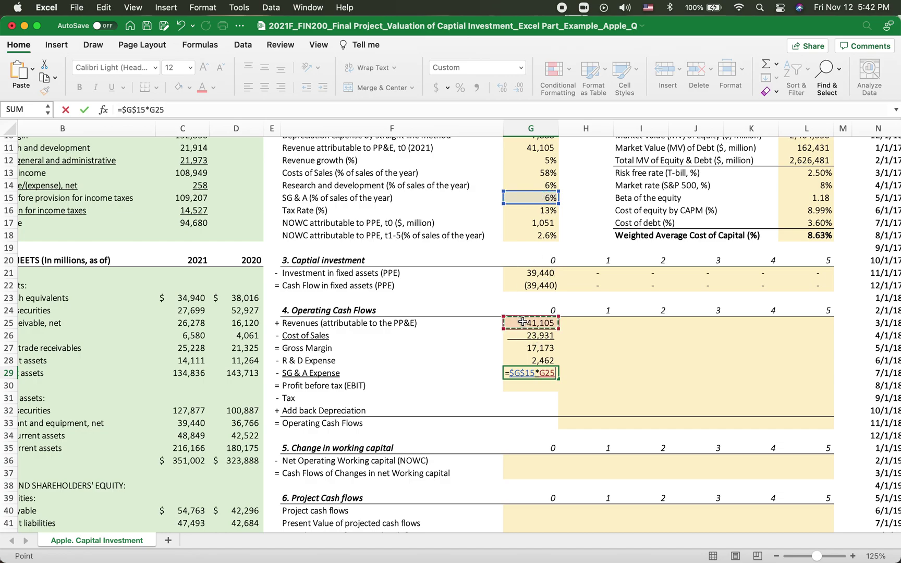
key("Return")
- Compute year-0 EBIT as =G27-G28-G29, giving 12,242
type("=")
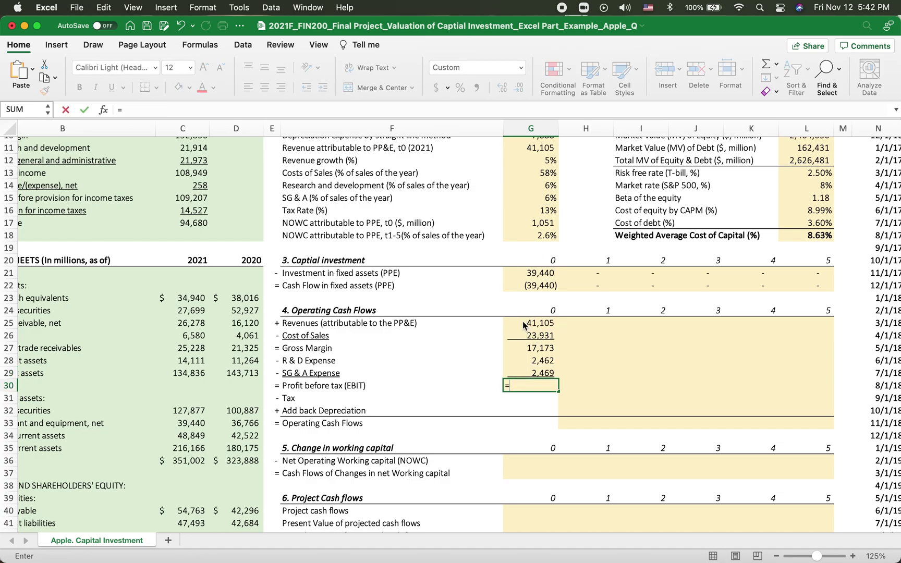
left_click(515, 349)
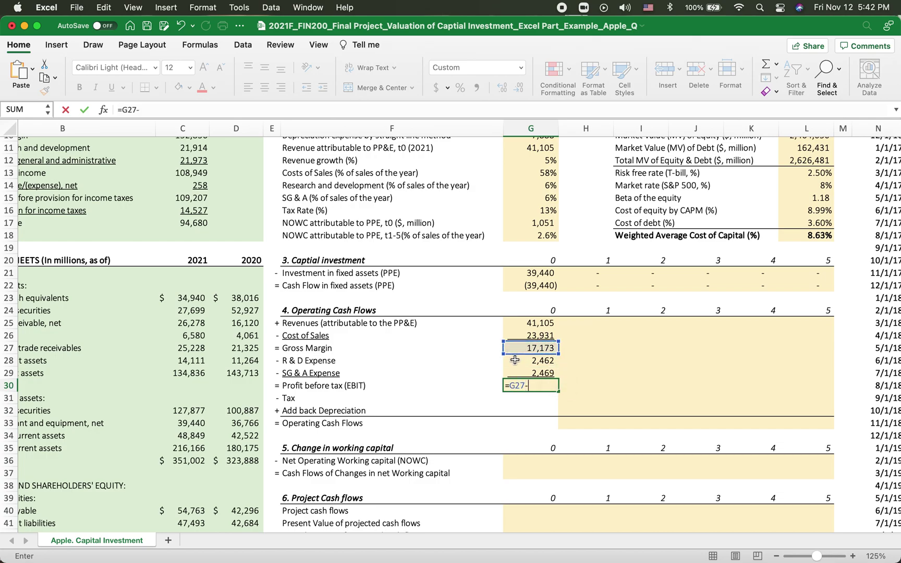
type("-")
left_click(510, 362)
type("-")
left_click(516, 375)
key("Return")
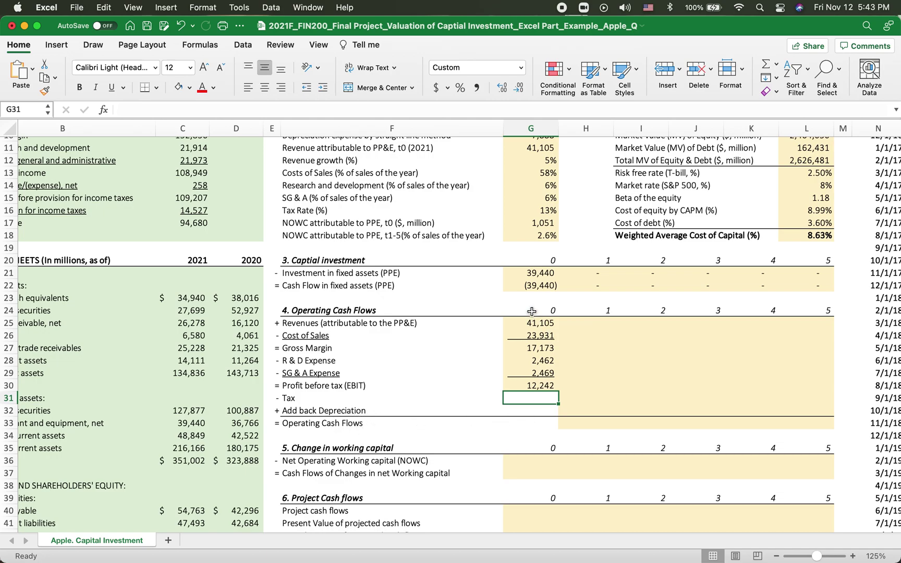
left_click_drag(523, 312, 521, 398)
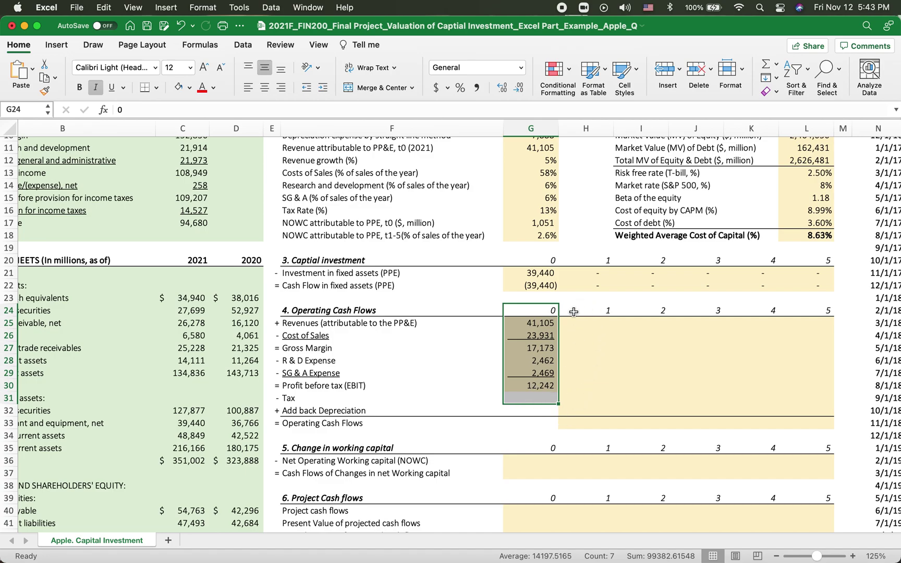
left_click_drag(581, 310, 797, 418)
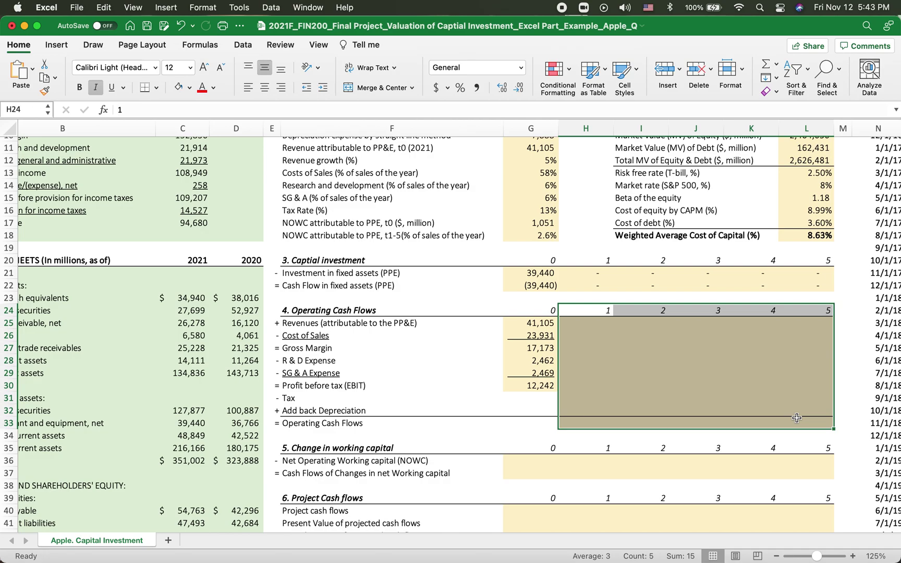
left_click_drag(500, 424, 493, 417)
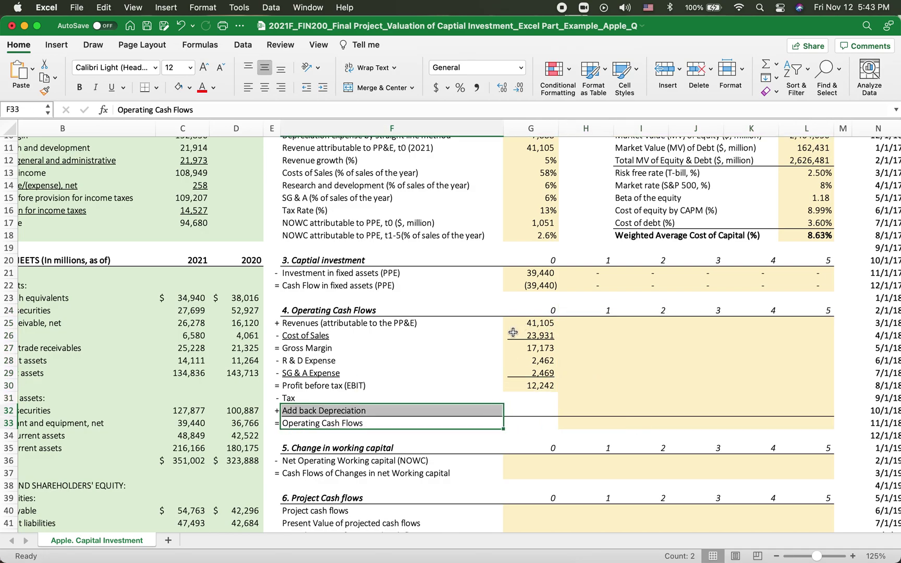
left_click_drag(520, 320, 519, 389)
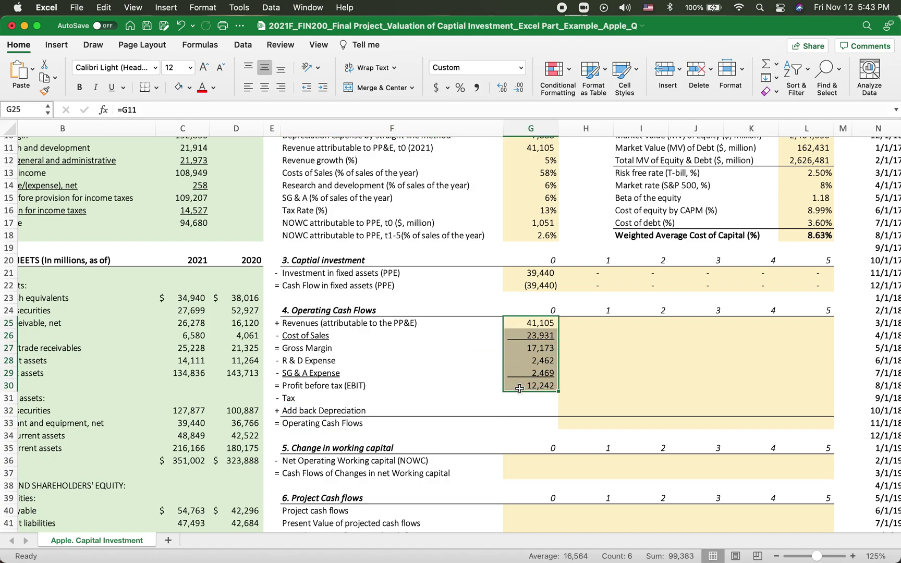
left_click(584, 322)
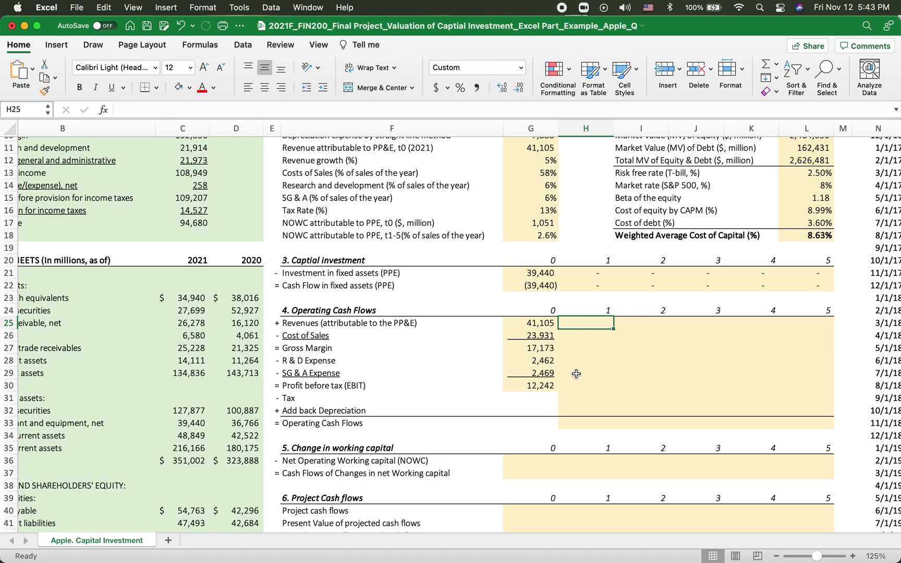
scroll(576, 374, "up", 2)
scroll(576, 374, "right", 2)
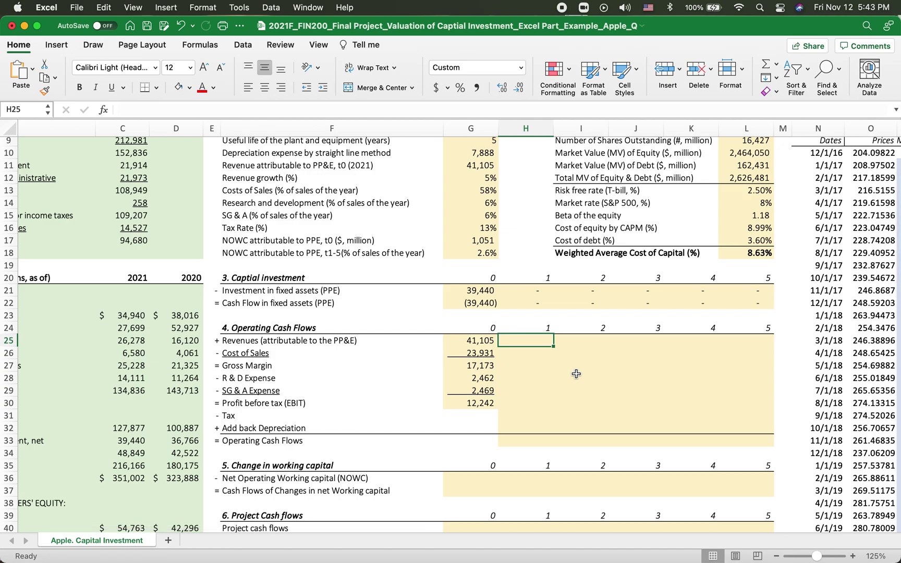
- Grow revenues 5% a year with an absolute growth-rate reference, filled through year 5 (52,461)
type("=")
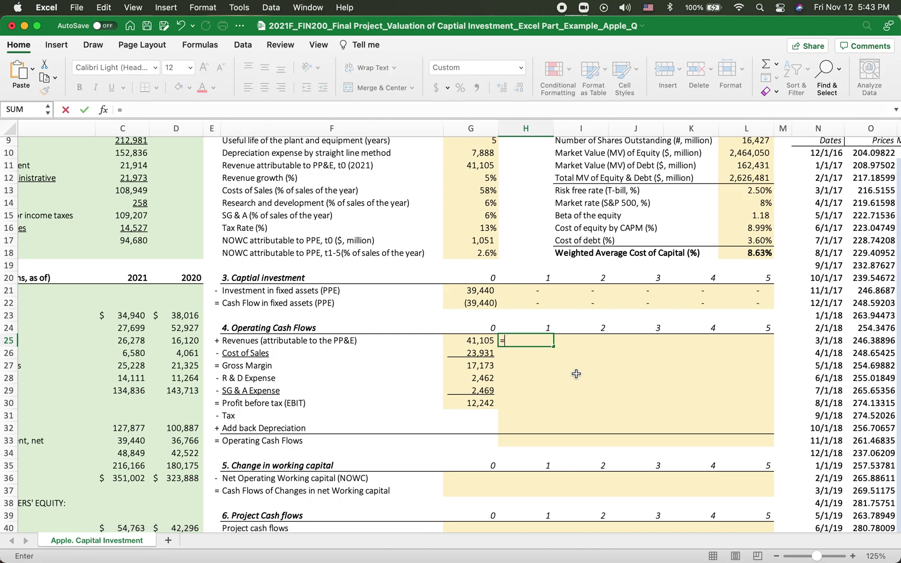
left_click(450, 338)
type("*(1+")
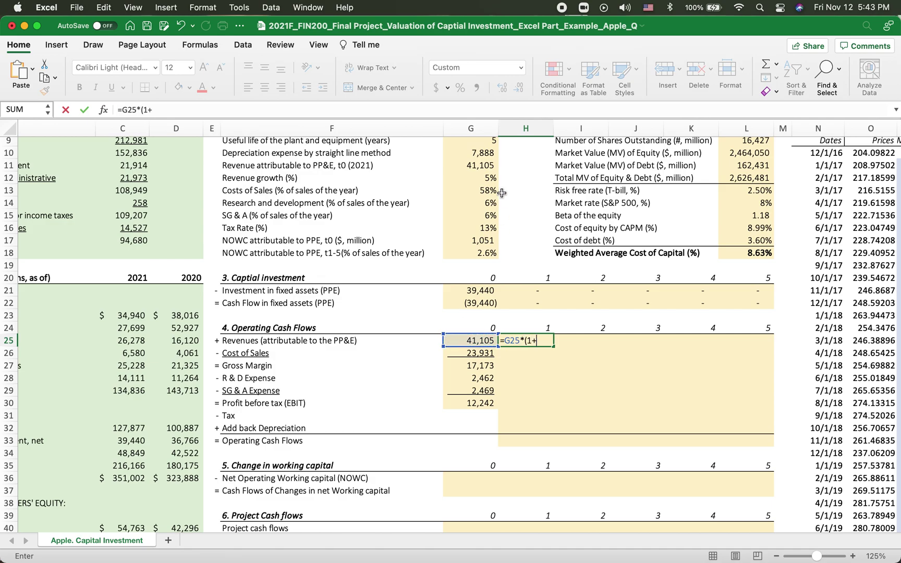
left_click(454, 178)
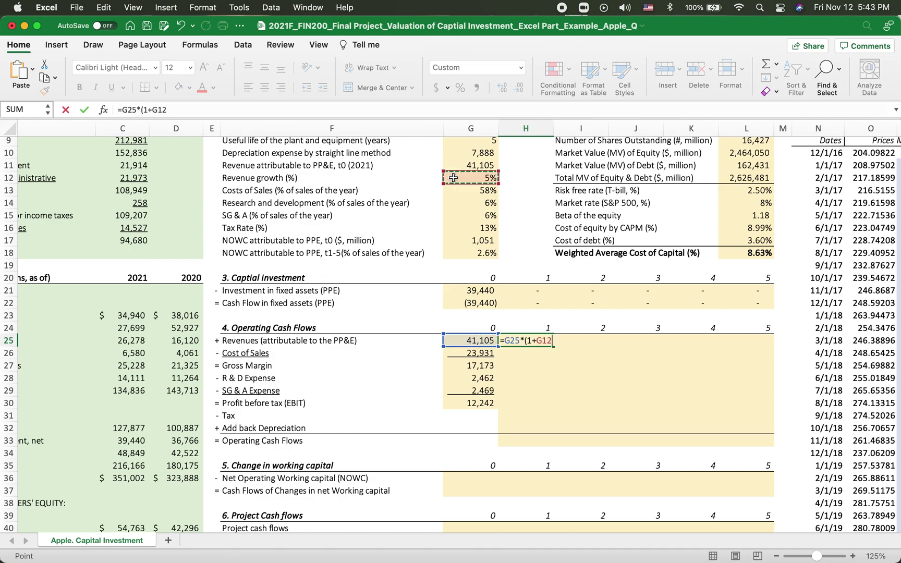
key("F4")
type(")\\")
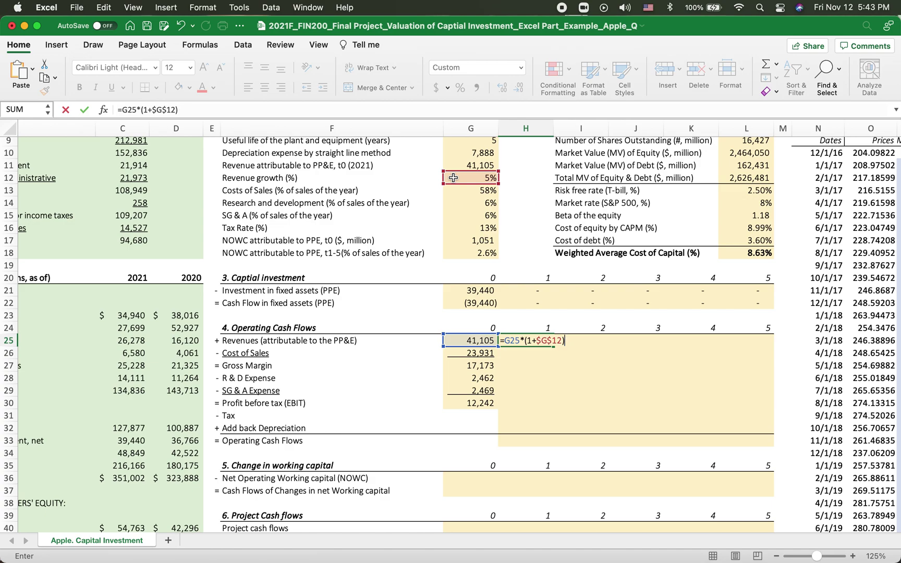
key("Return")
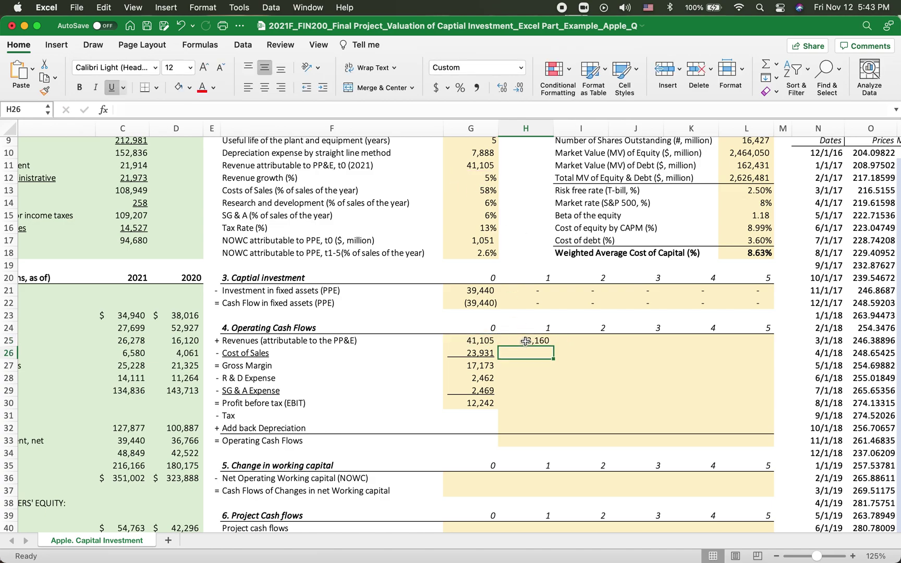
left_click(526, 340)
left_click_drag(553, 346, 777, 355)
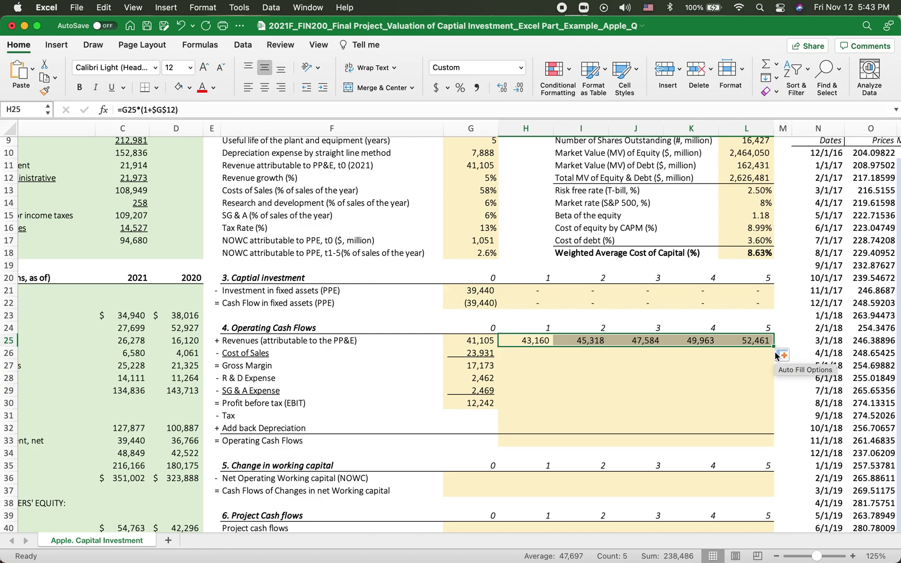
- Fill the =$G$13*G25 cost of sales formula across to year 5, reaching 29,089 in year 4
left_click(515, 354)
type("=")
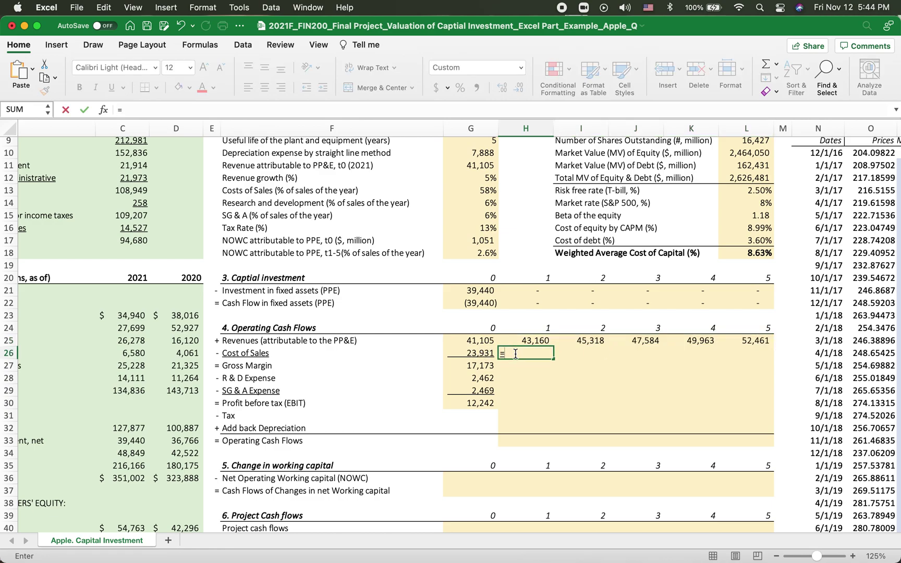
key("Escape")
double_click(472, 357)
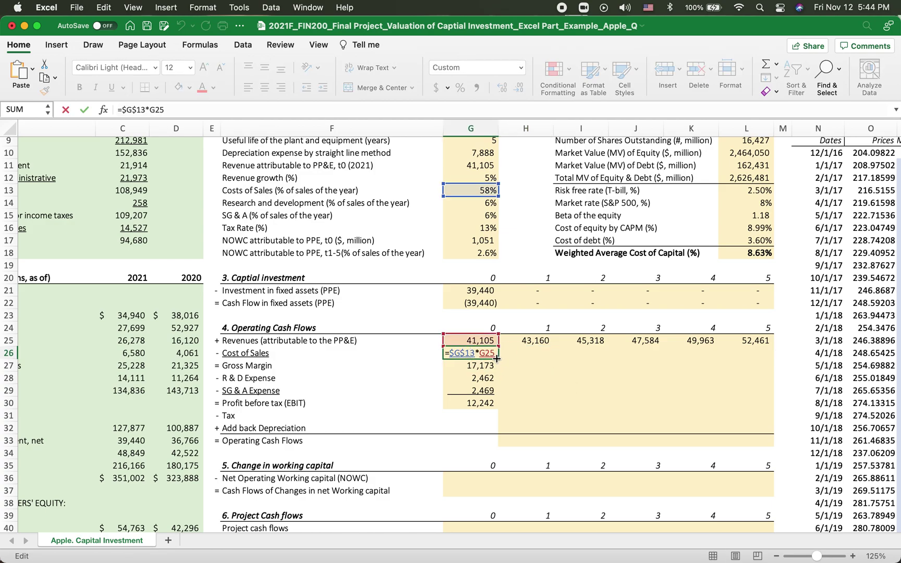
key("ctrl+Return")
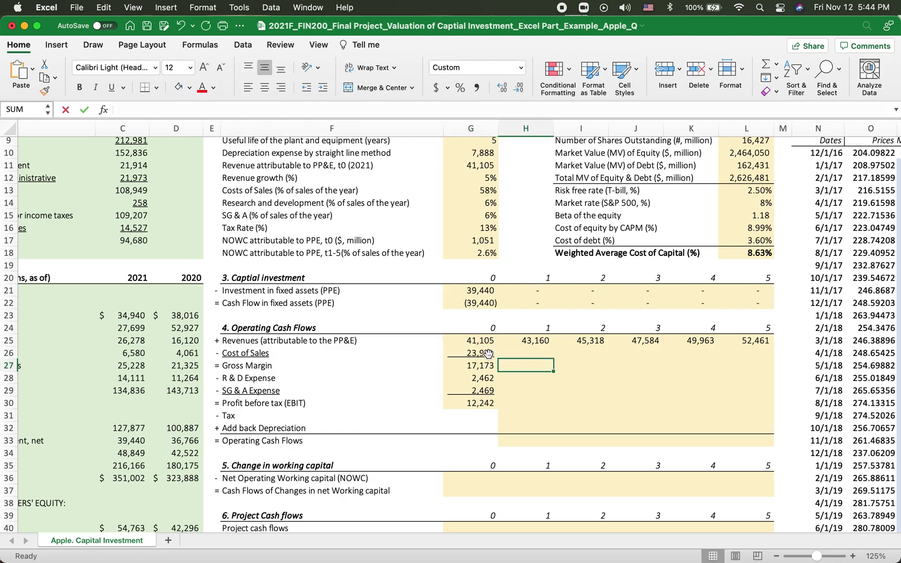
left_click_drag(500, 358, 766, 349)
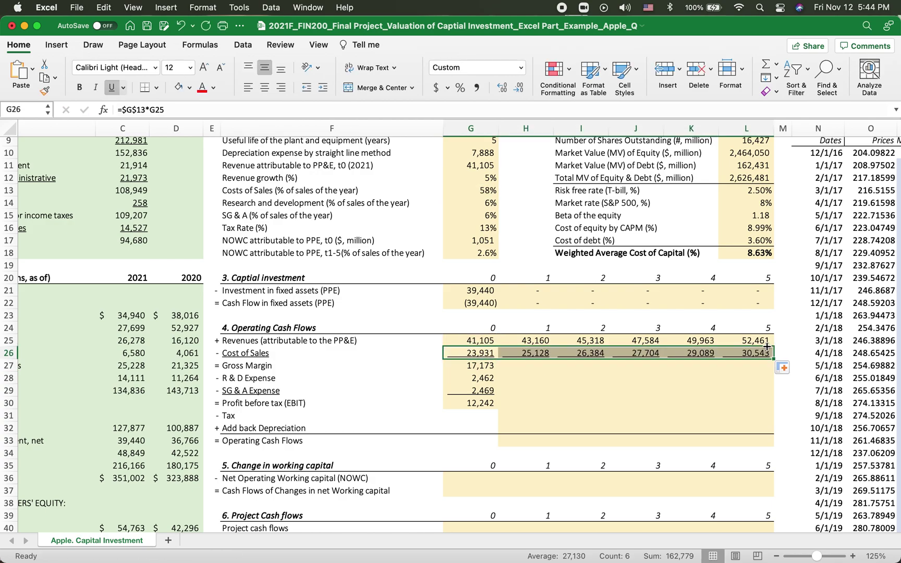
double_click(741, 356)
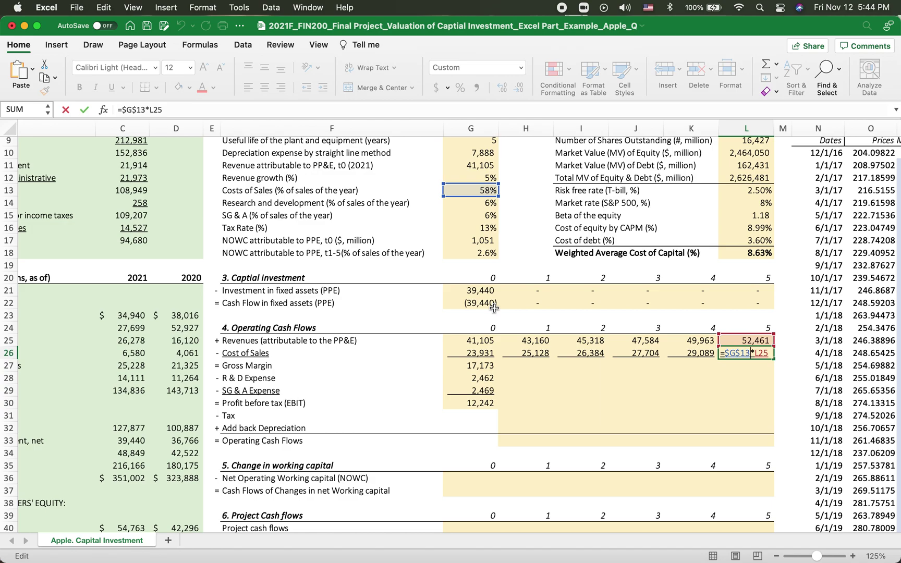
- Fill Gross Margin, R&D, SG&A and profit before tax to year 5, EBIT reaching 15,624
key("Return")
left_click(474, 364)
left_click_drag(498, 371, 761, 371)
left_click(467, 379)
left_click_drag(498, 384, 757, 383)
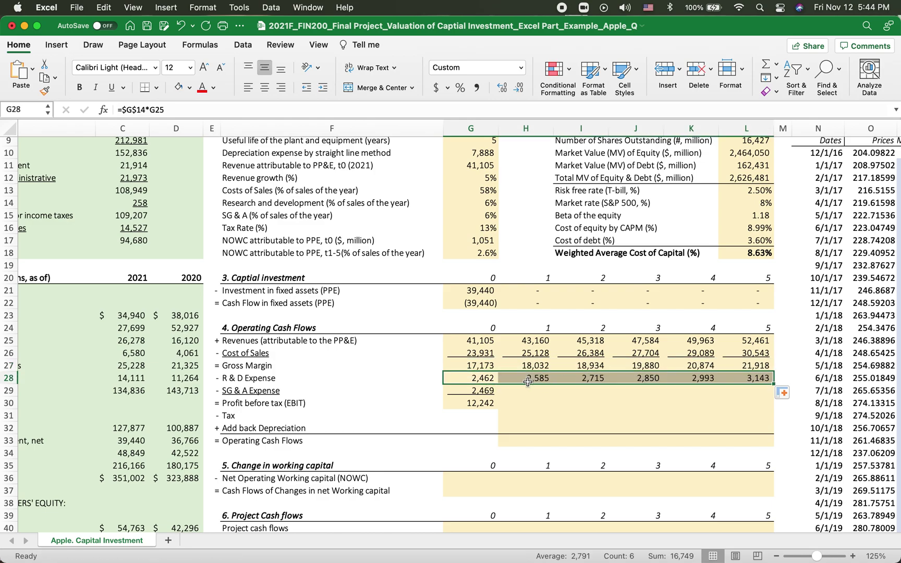
double_click(485, 378)
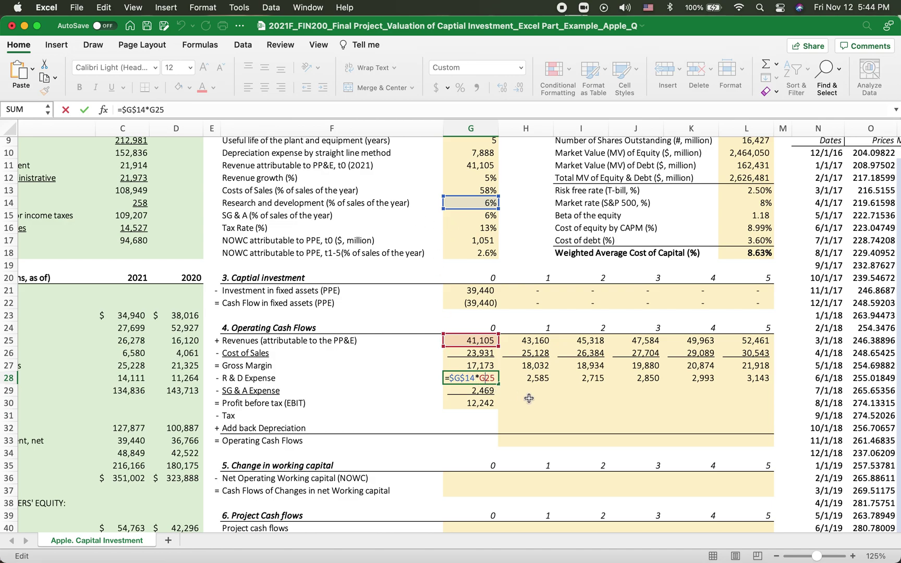
key("Return")
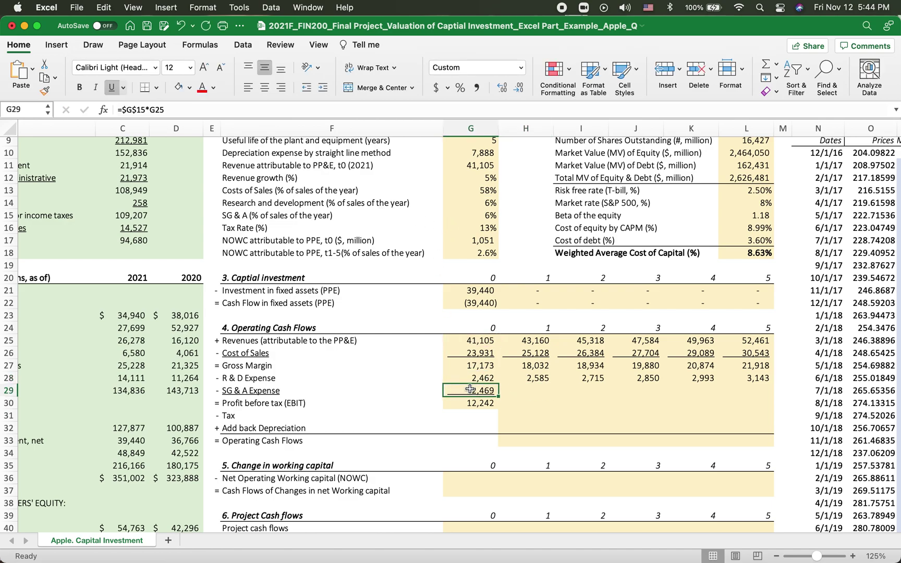
left_click_drag(499, 396, 769, 392)
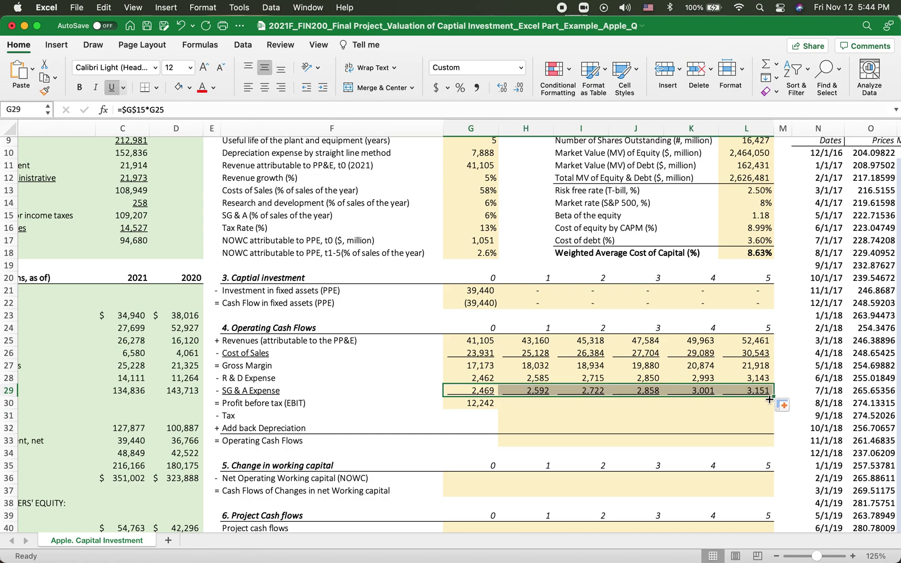
left_click(489, 403)
left_click_drag(498, 409, 766, 412)
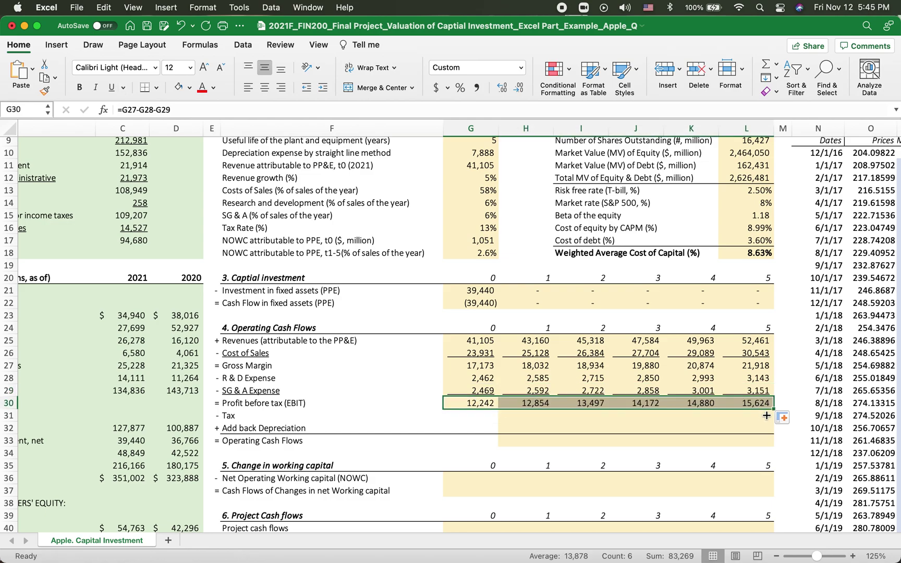
- Enter year-1 tax as =H30*$G$16 (13%) and fill to year 5, 1,710 to 2,078
left_click(527, 416)
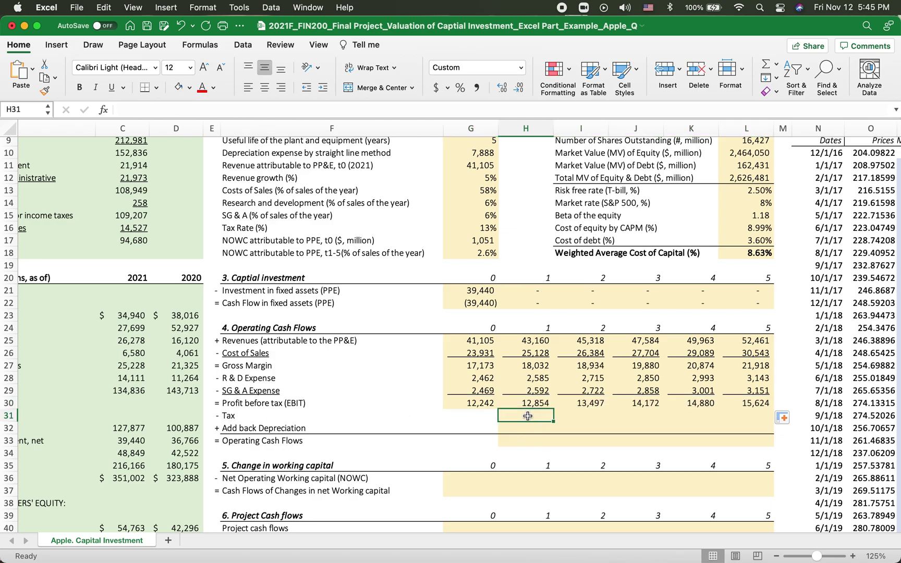
type("=")
left_click(511, 403)
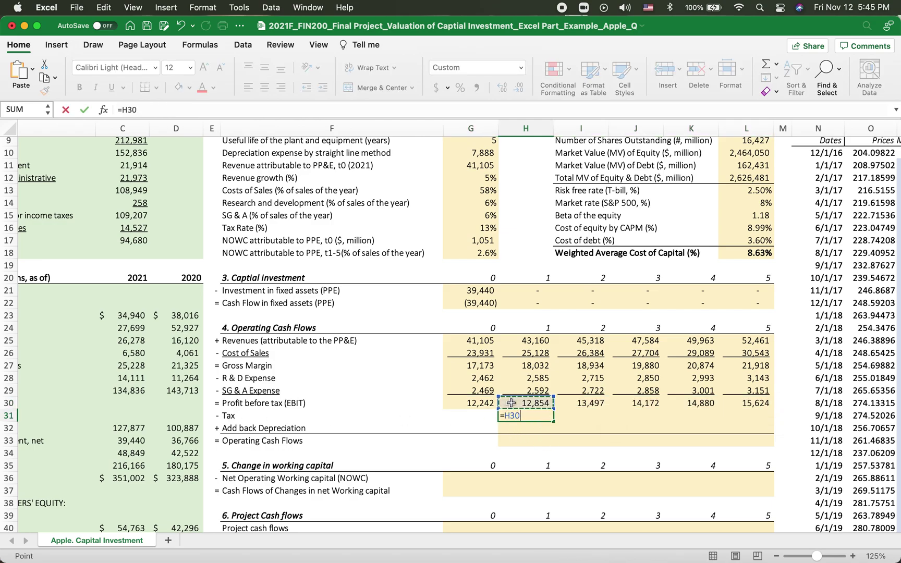
type("*")
left_click(472, 228)
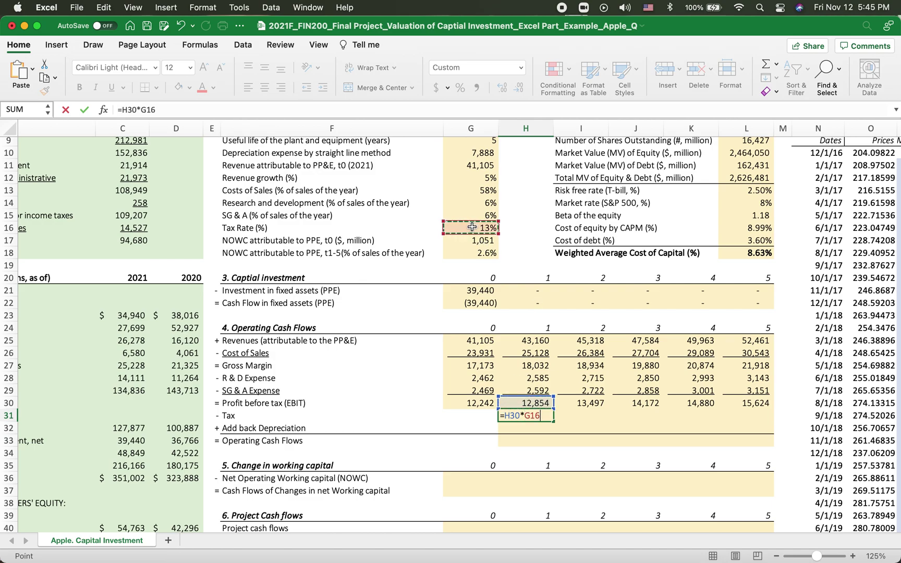
key("F4")
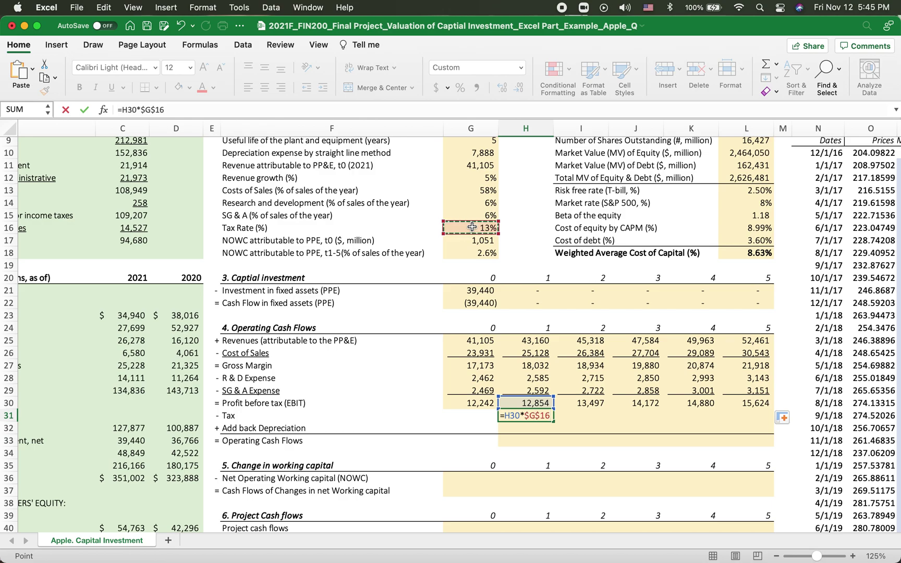
key("Return")
left_click(533, 413)
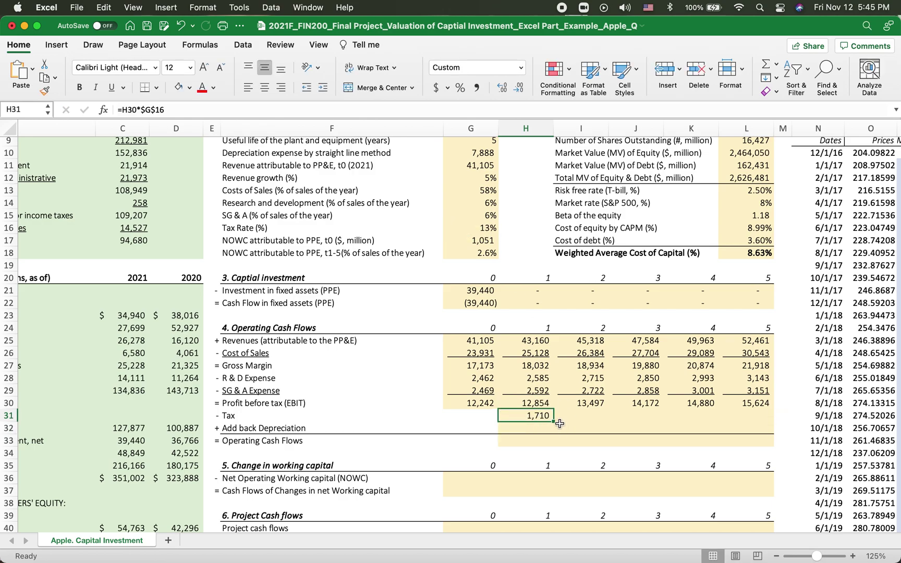
left_click_drag(554, 421, 772, 428)
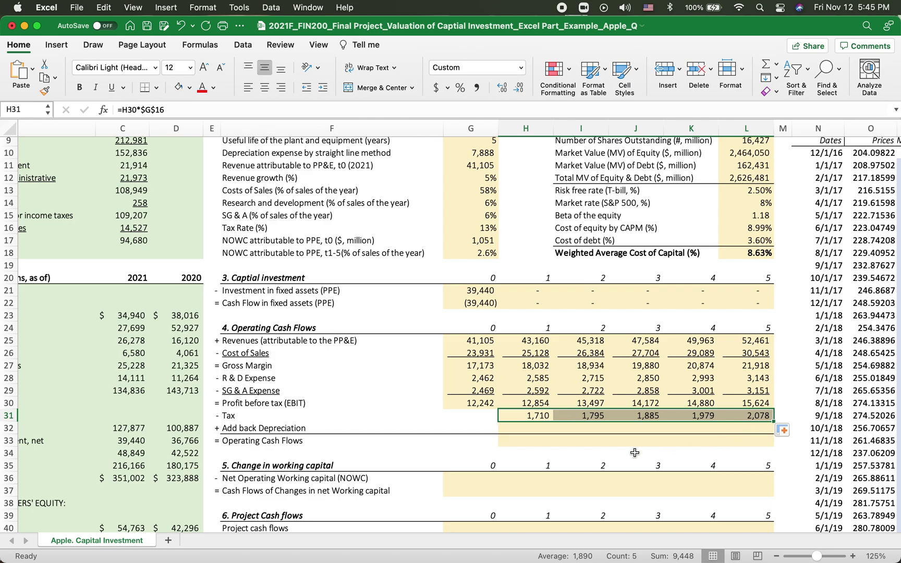
left_click(523, 426)
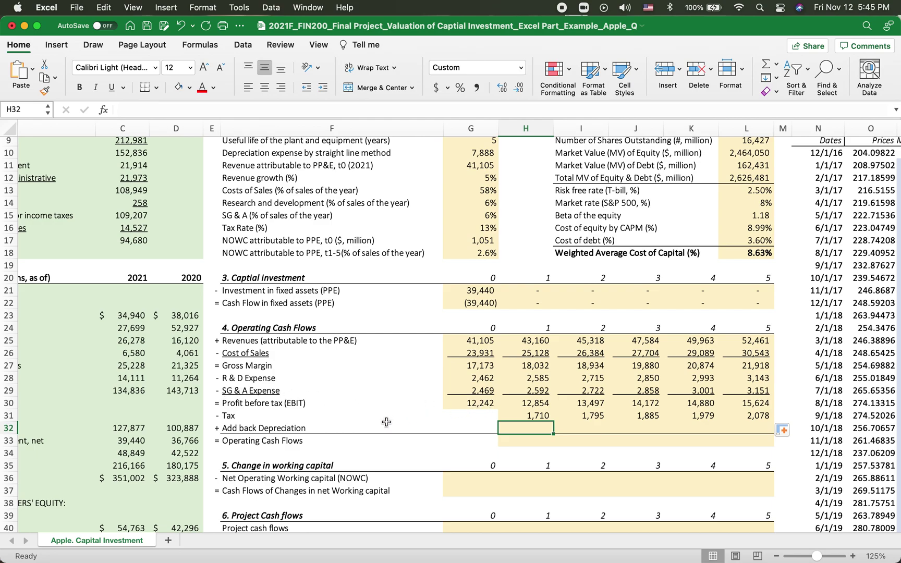
- Add back depreciation of 7,888 each year via =$G$10, filled from H32 to L32
type("=")
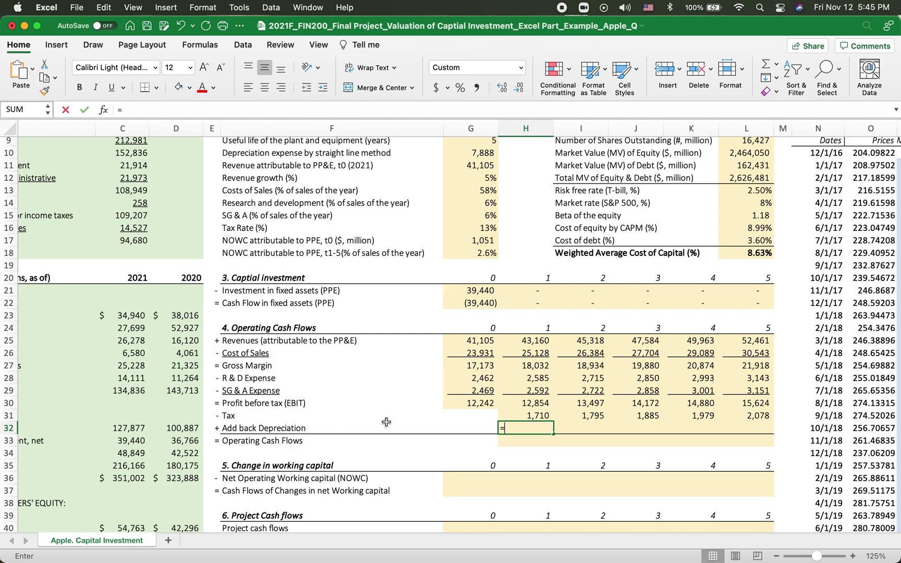
left_click(467, 153)
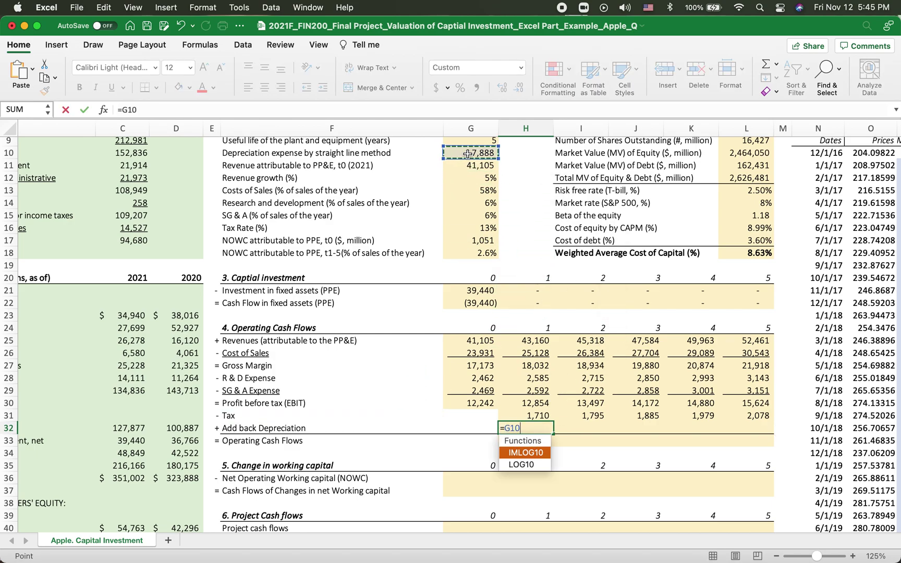
key("F4")
key("Return")
left_click(539, 428)
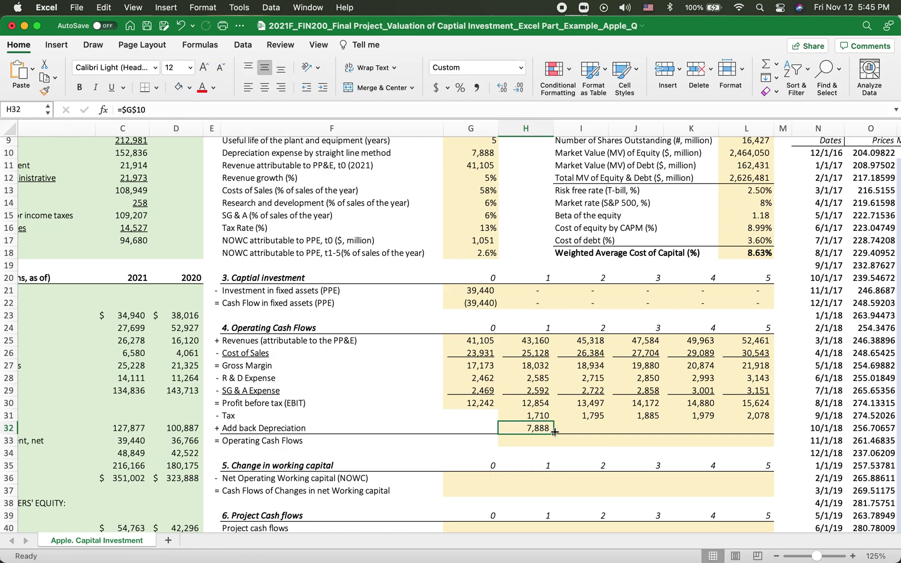
left_click_drag(553, 433, 766, 434)
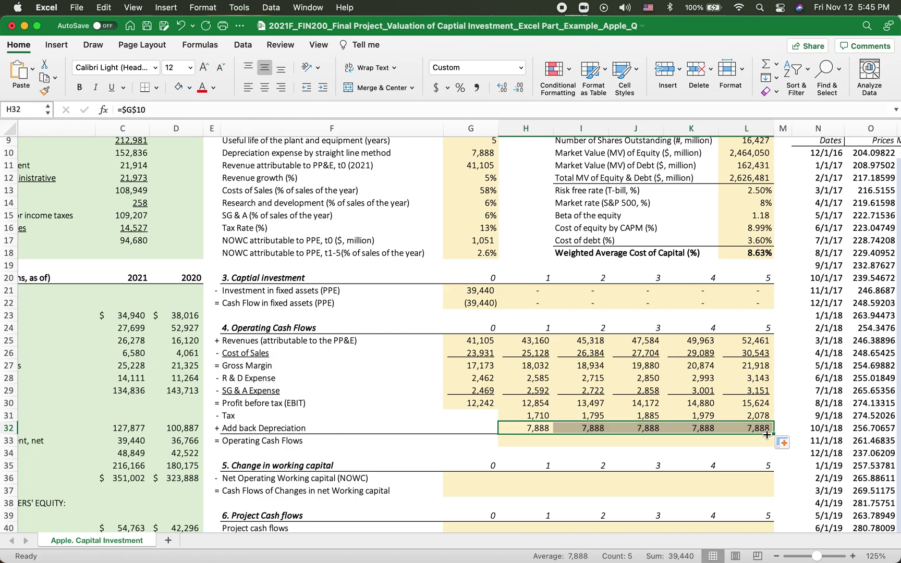
- Enter year-1 operating cash flow as =H30-H31+H32, giving 19,032
left_click(514, 439)
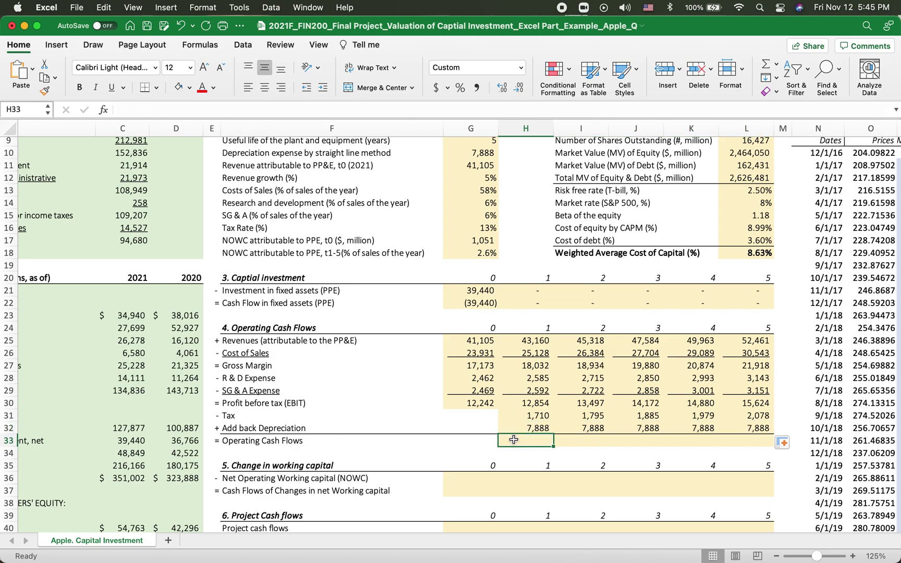
type("=")
left_click(528, 403)
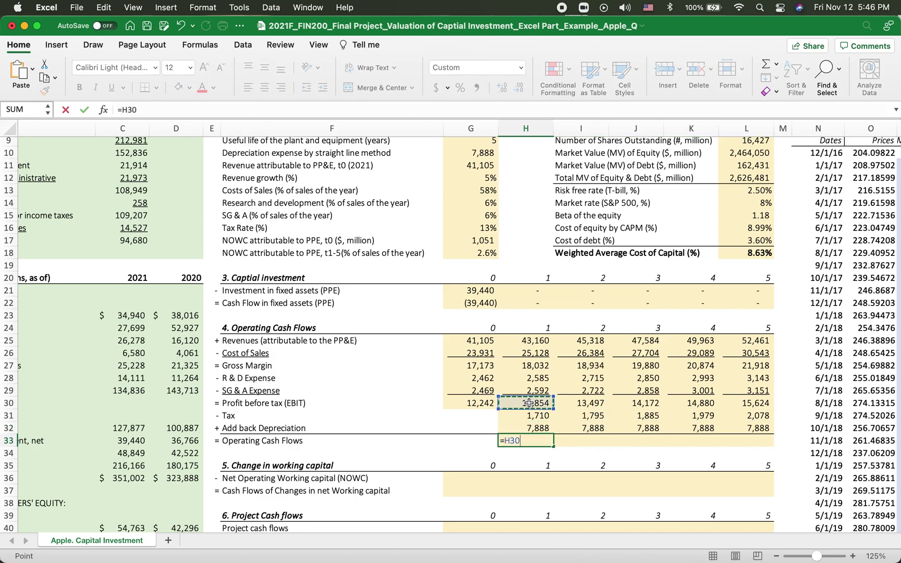
type("+")
left_click(510, 414)
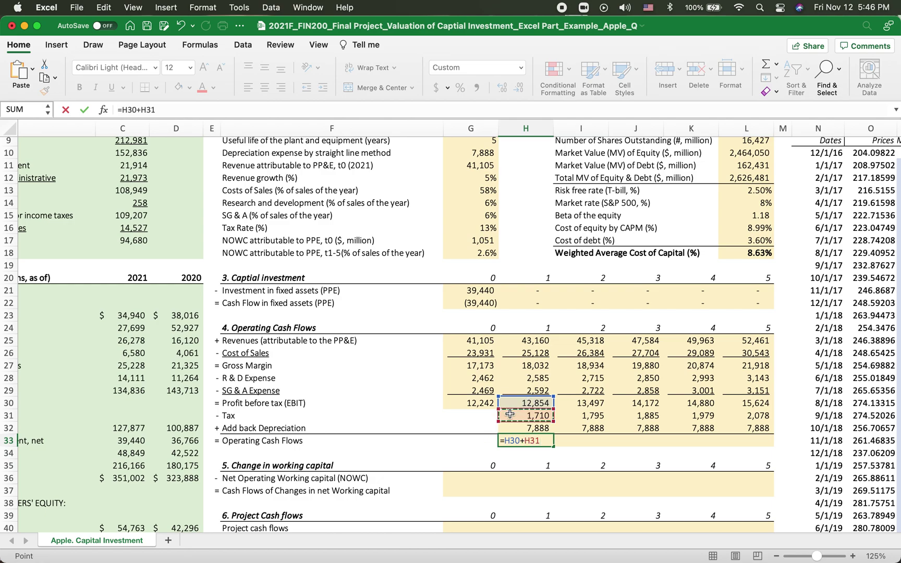
key("BackSpace")
key("BackSpace")
key("BackSpace")
key("BackSpace")
type("-")
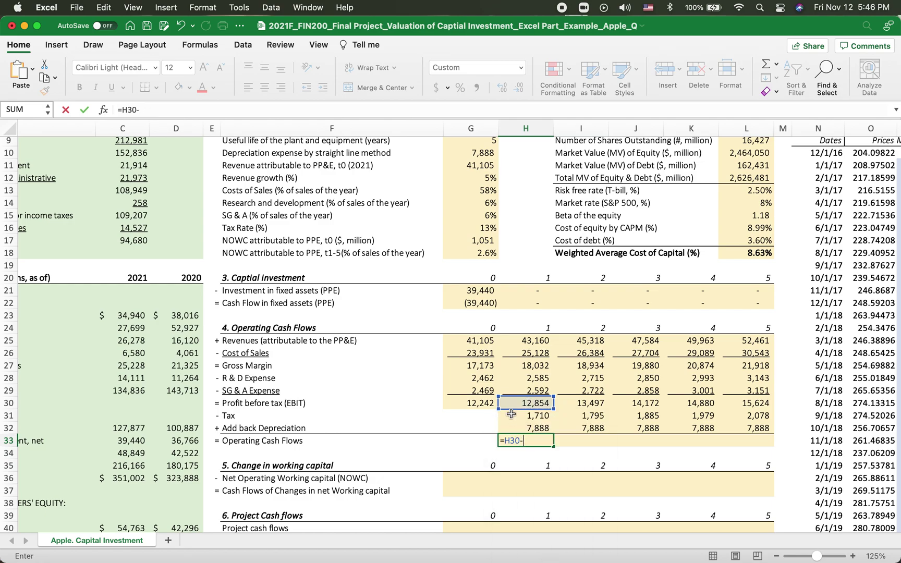
left_click(512, 415)
type("+")
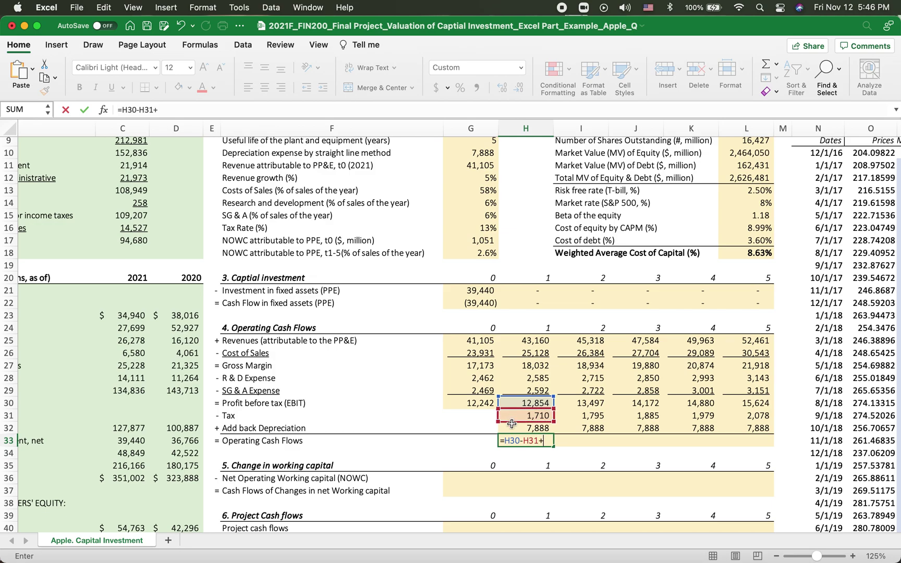
left_click(510, 429)
key("Return")
- Copy the operating cash flow formula through year 5, reaching 21,434
left_click(532, 441)
left_click_drag(553, 446, 773, 444)
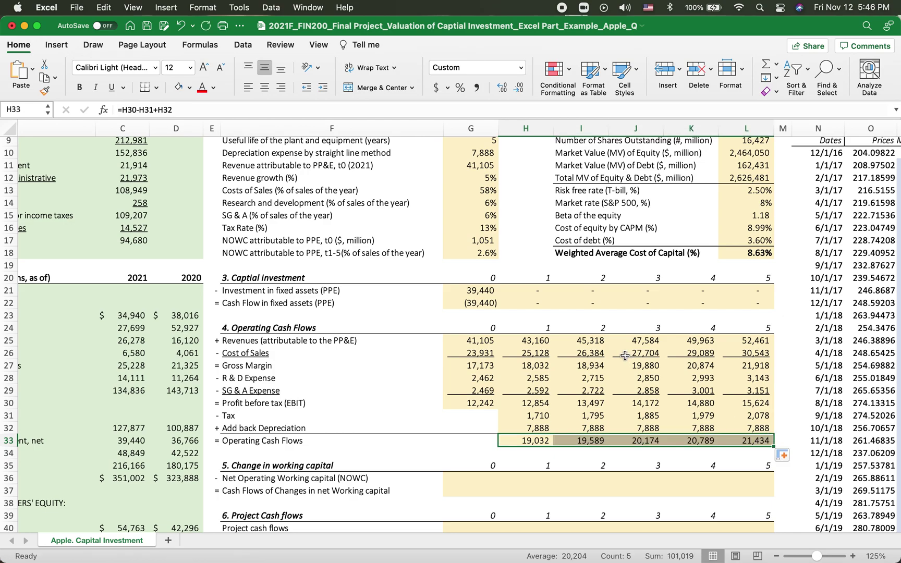
scroll(625, 355, "down", 4)
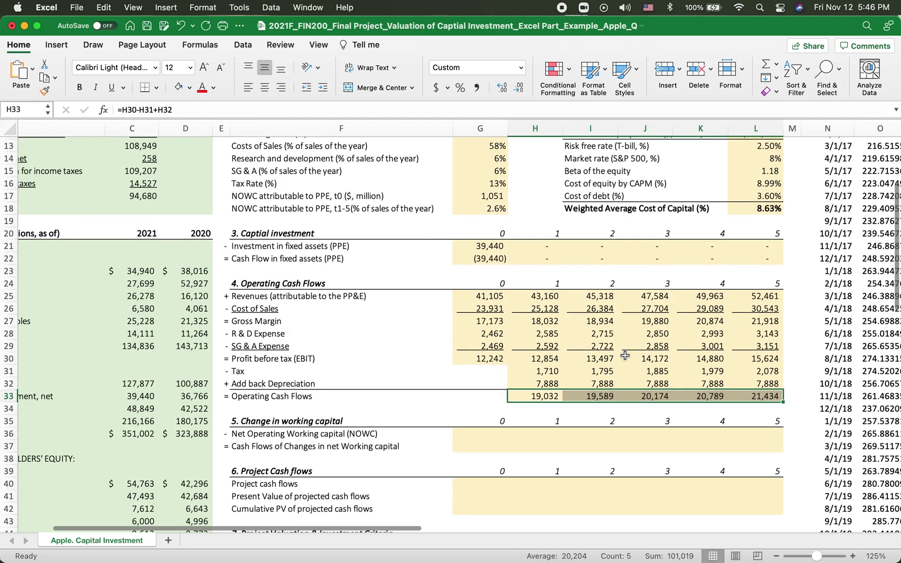
left_click(483, 435)
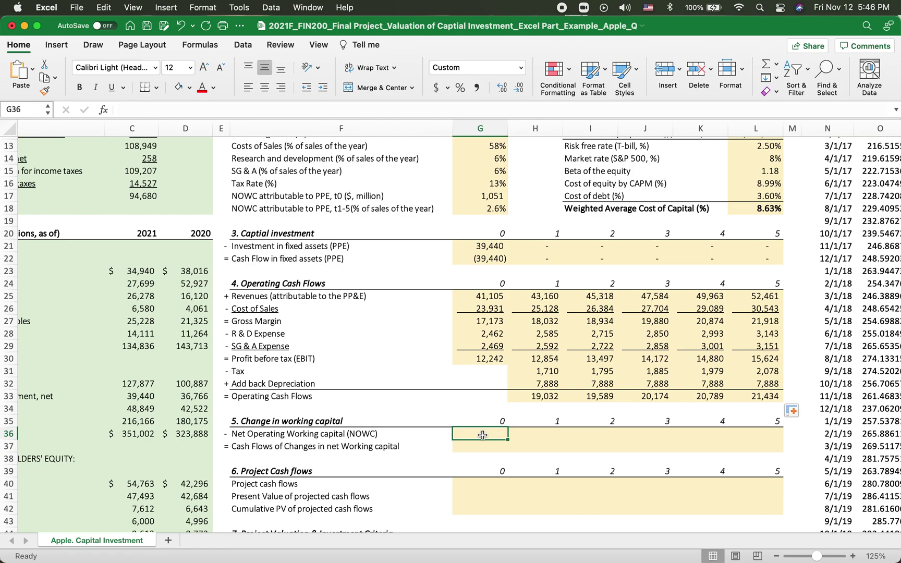
- Set NOWC to =$G$18*G25 (2.6% of sales) and fill years 0–5, 1,051 to 1,342
type("=")
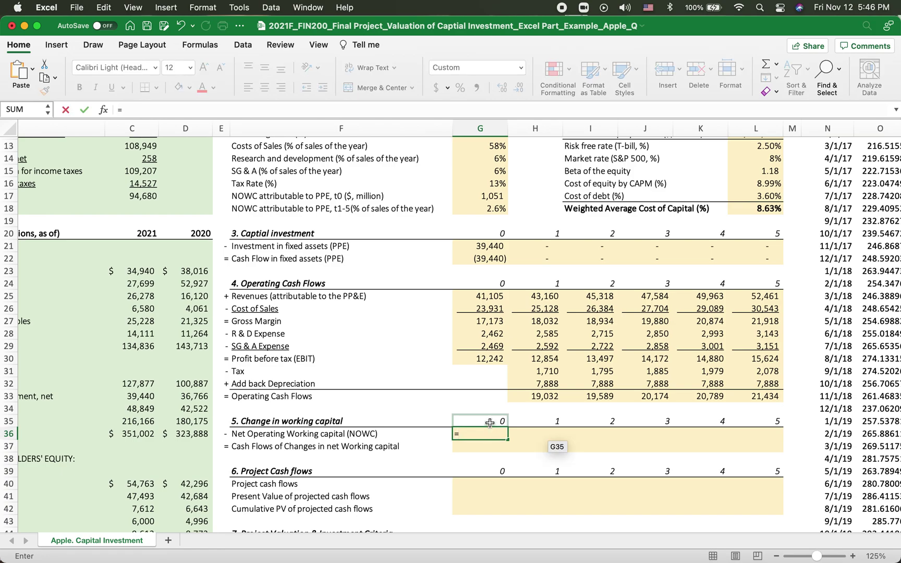
scroll(406, 292, "up", 1)
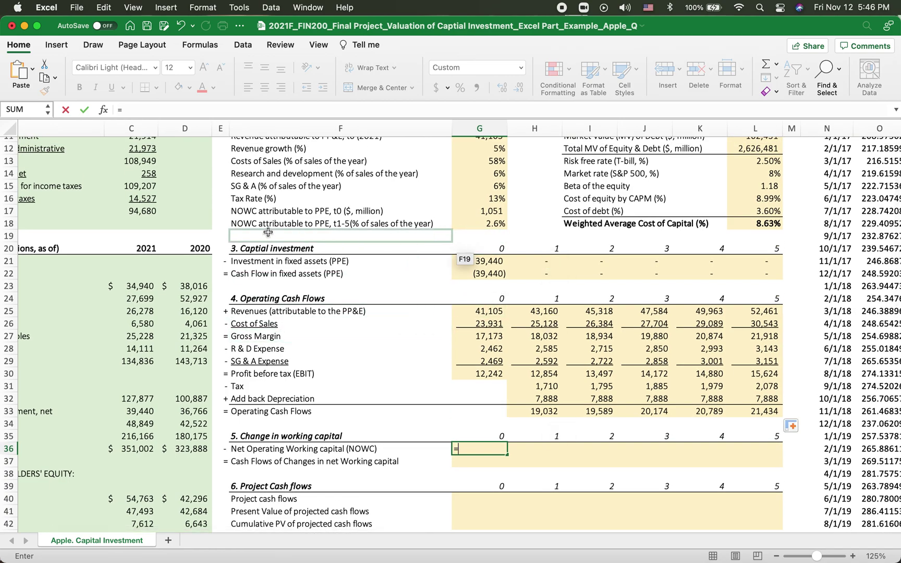
left_click(465, 228)
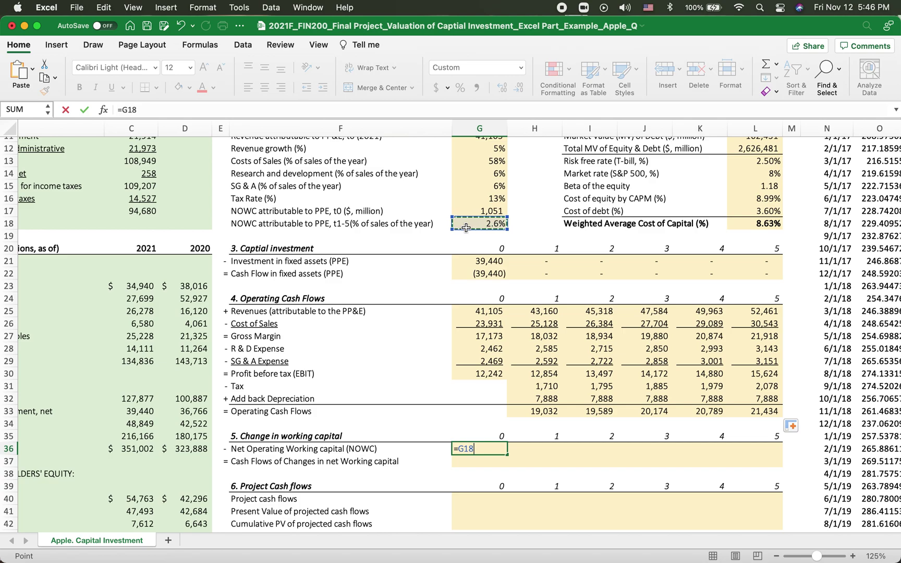
key("F4")
type("*")
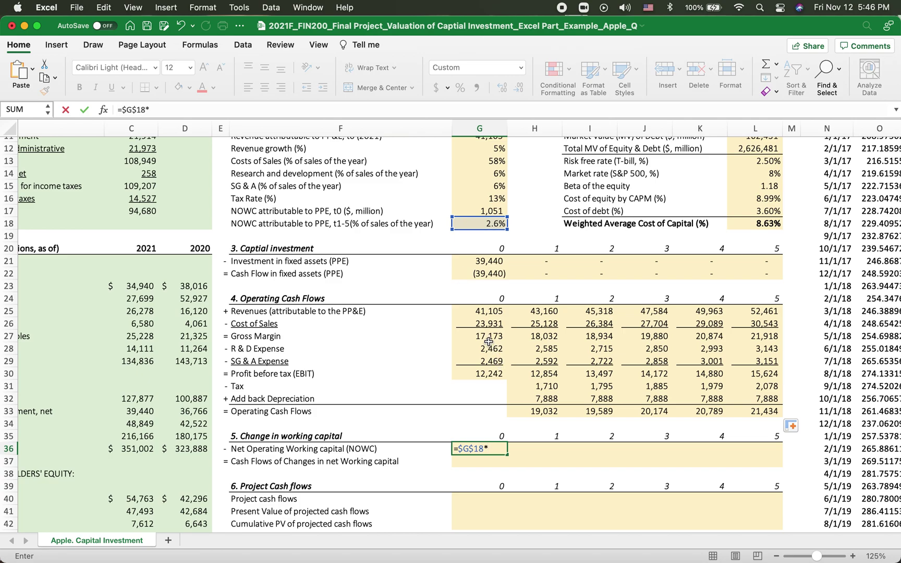
left_click(475, 312)
key("Return")
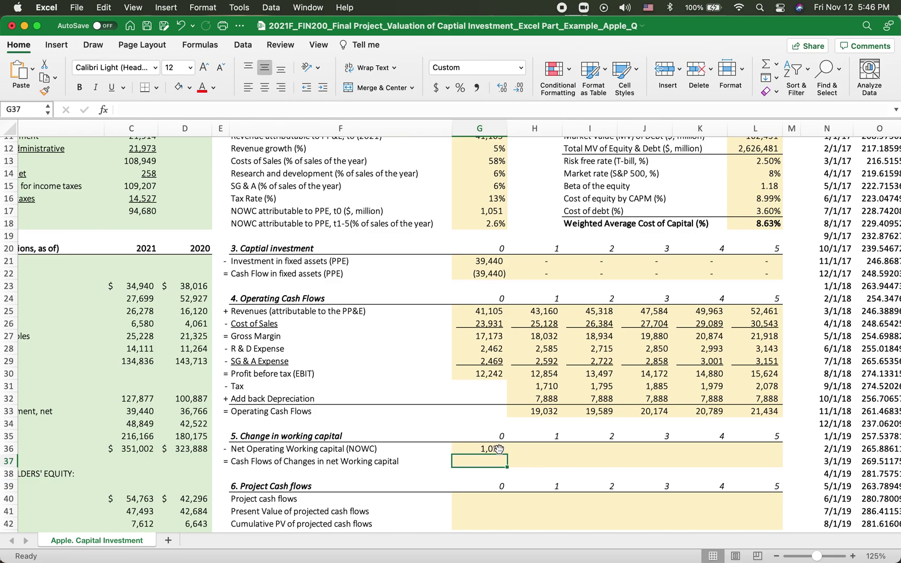
left_click(481, 450)
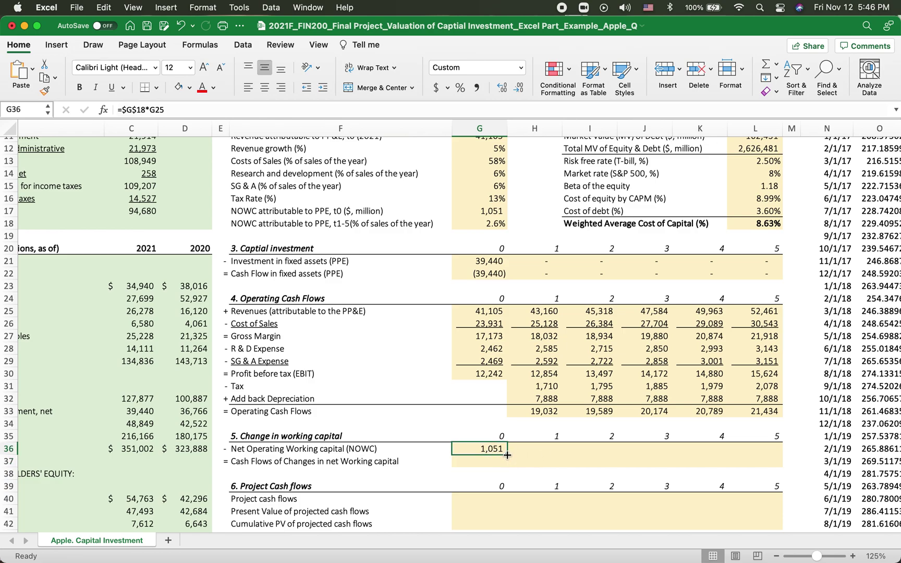
left_click_drag(506, 455, 780, 459)
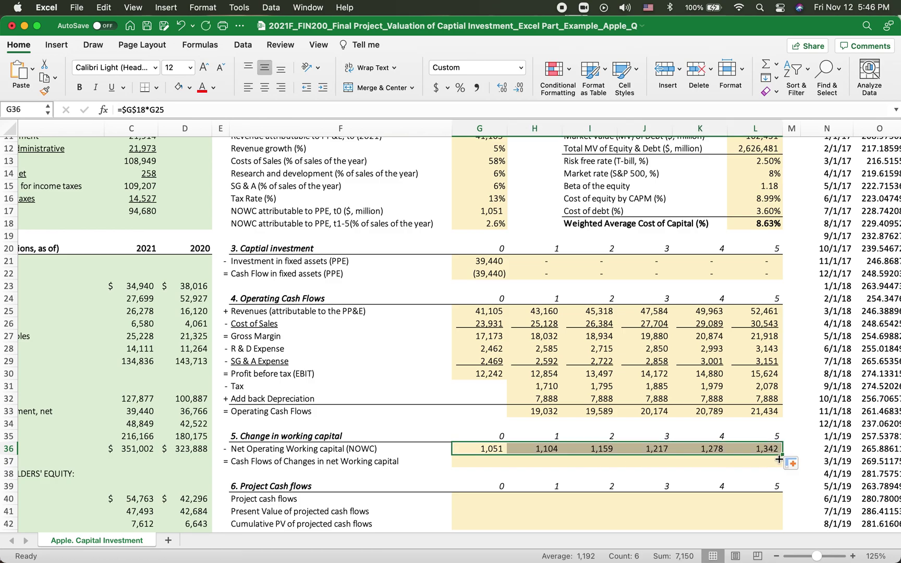
left_click(471, 462)
- Enter working-capital cash flows: =-G36 for year 0 and =G36-H36 filled to year 5
type("=")
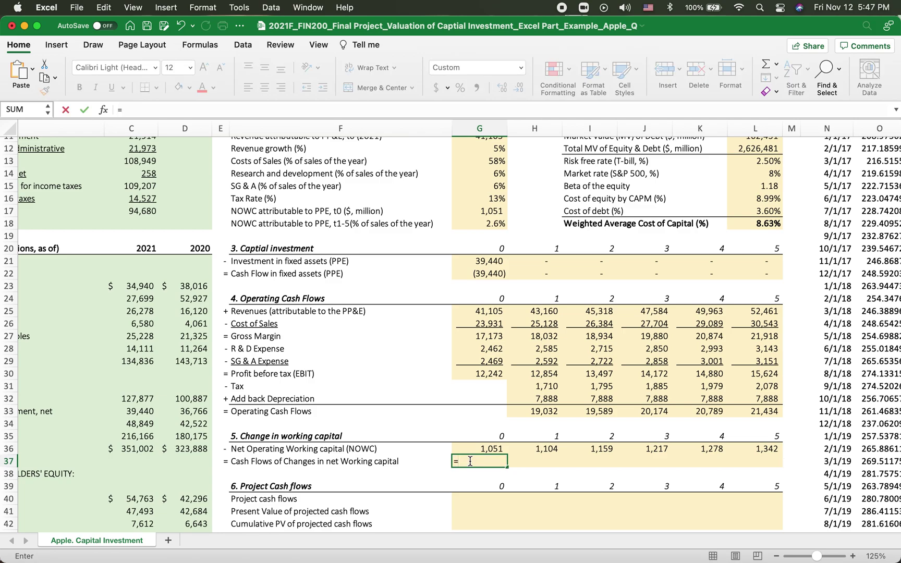
type("-")
left_click(479, 449)
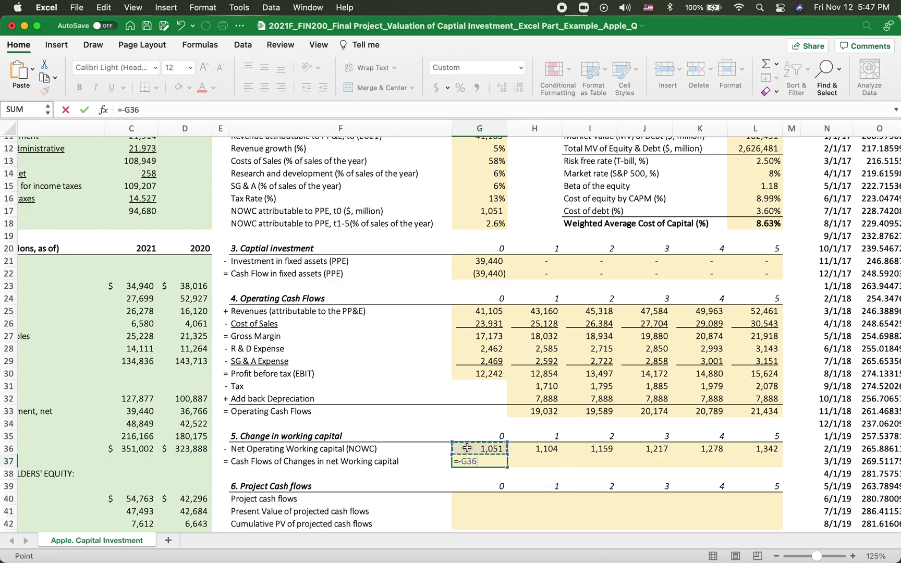
key("Return")
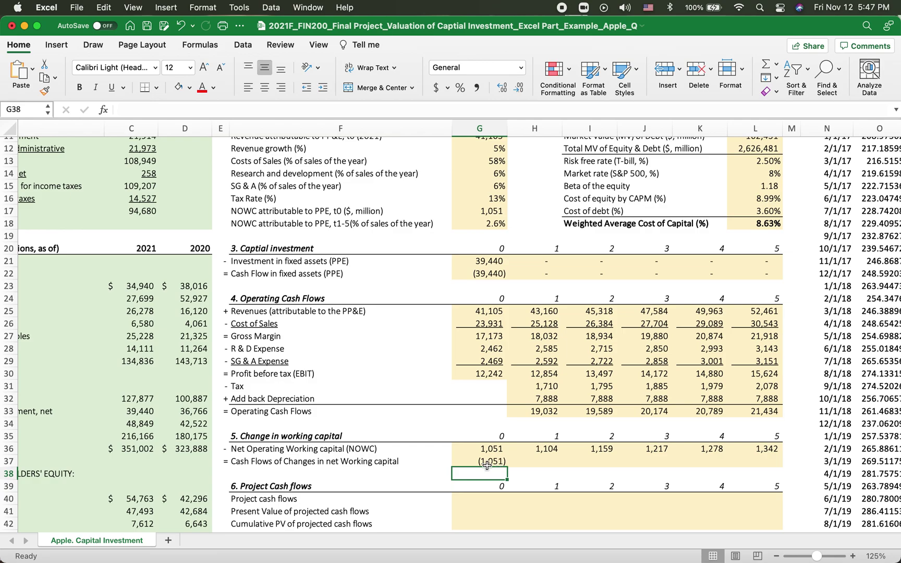
left_click(545, 459)
type("=")
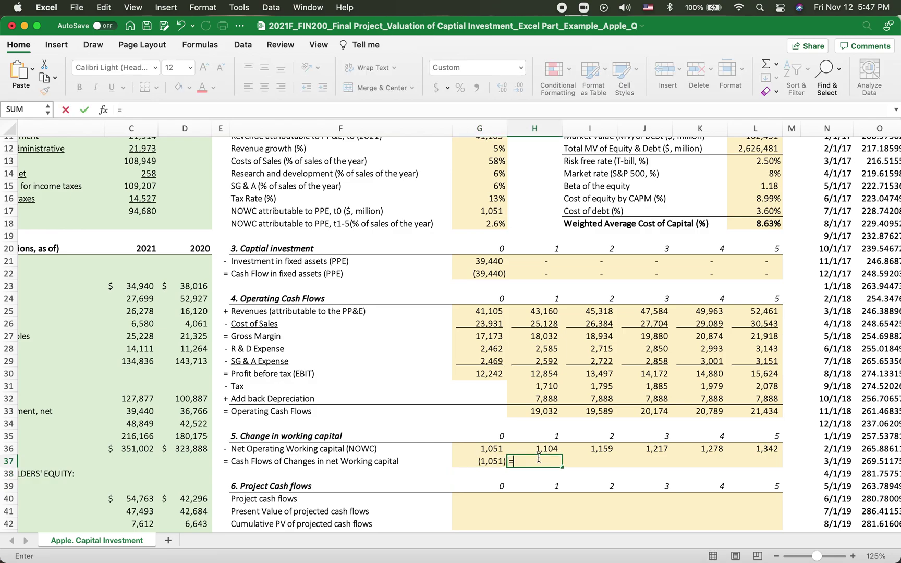
left_click(480, 448)
type("-")
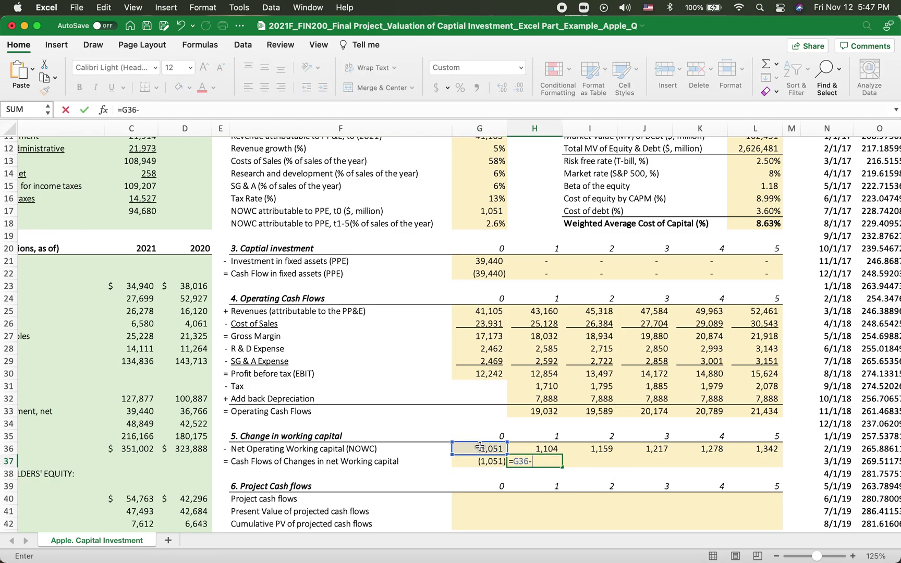
left_click(524, 449)
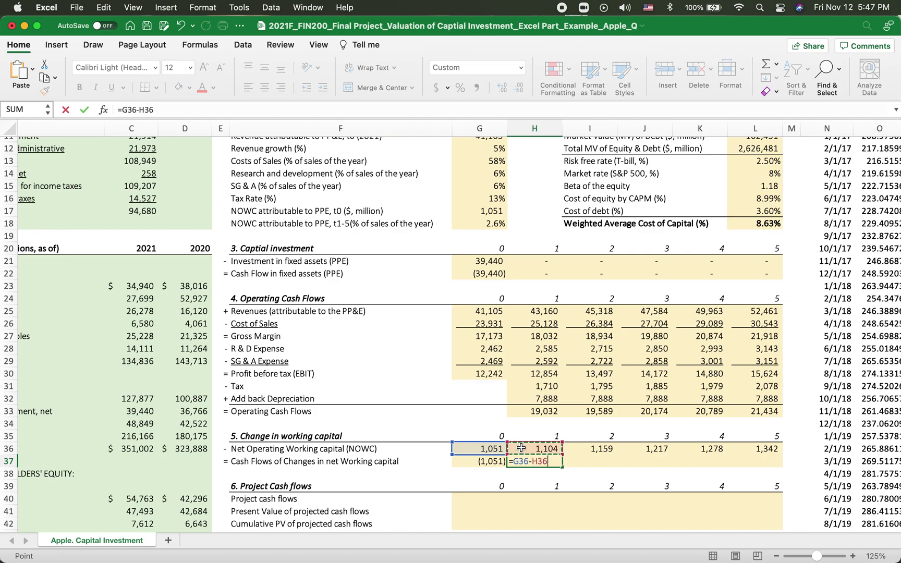
key("Return")
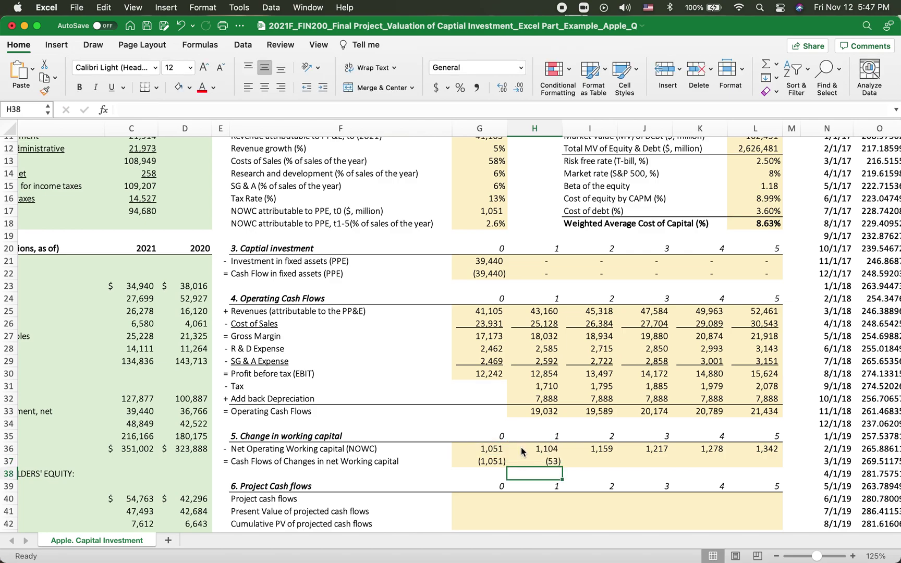
left_click(542, 460)
left_click_drag(562, 468, 756, 469)
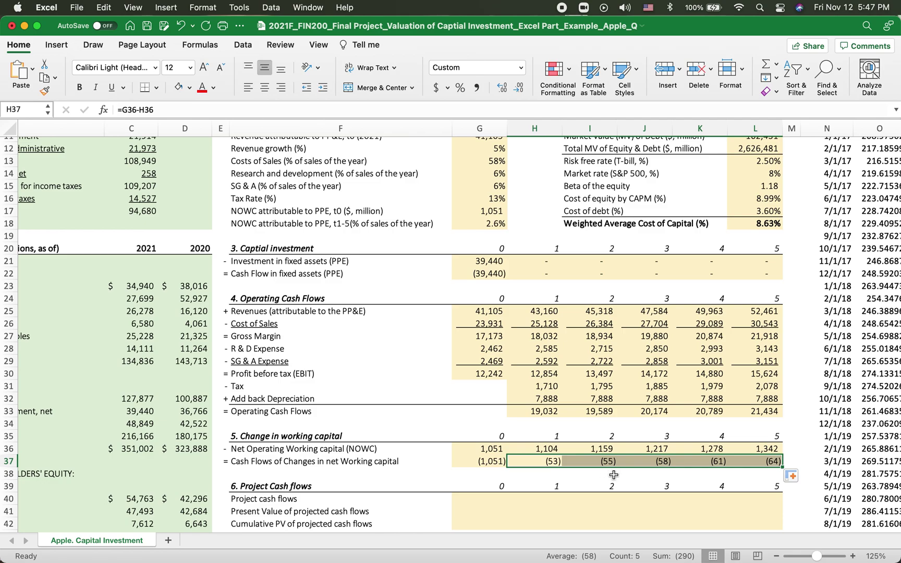
- Set year-5 NOWC in L36 to 0 so working capital is recovered as 1,278
left_click(752, 447)
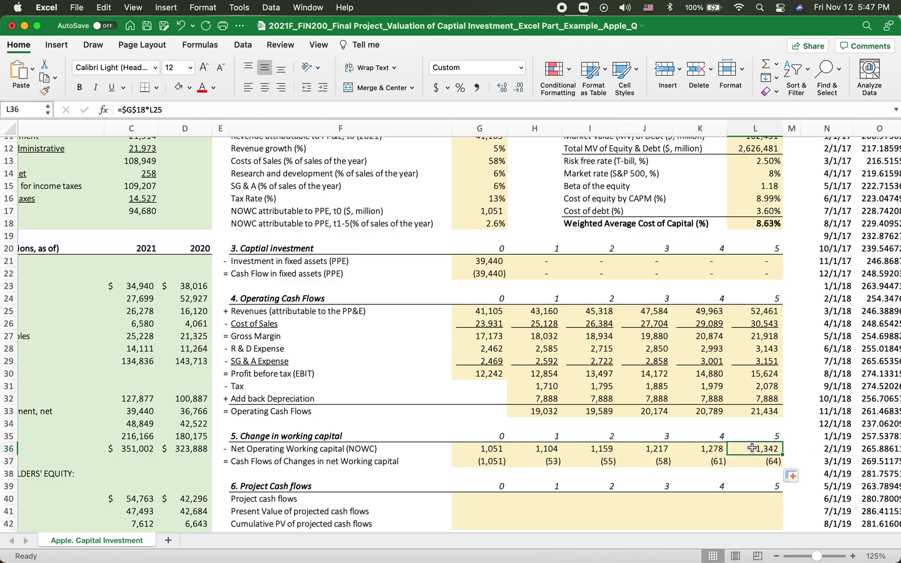
key("BackSpace")
type("0")
key("Return")
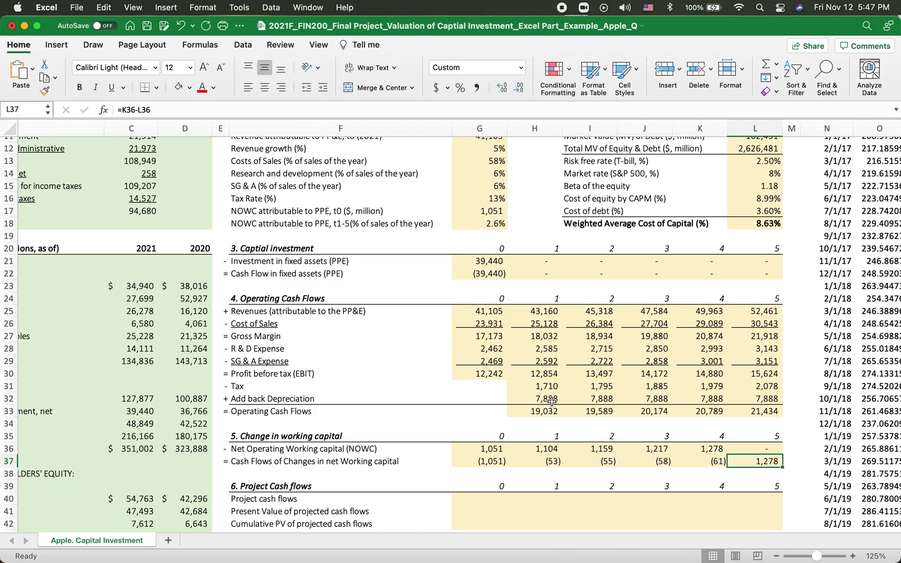
scroll(430, 355, "up", 5)
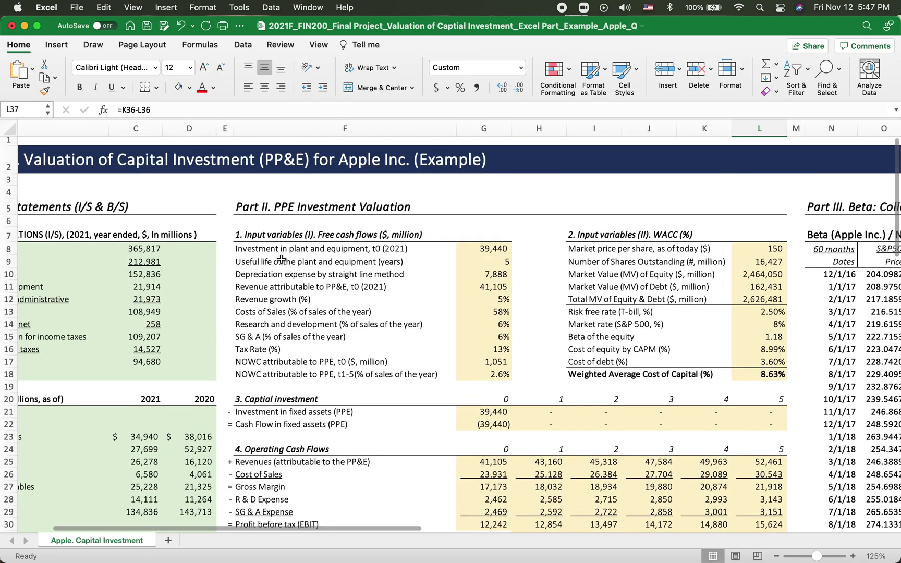
left_click(395, 252)
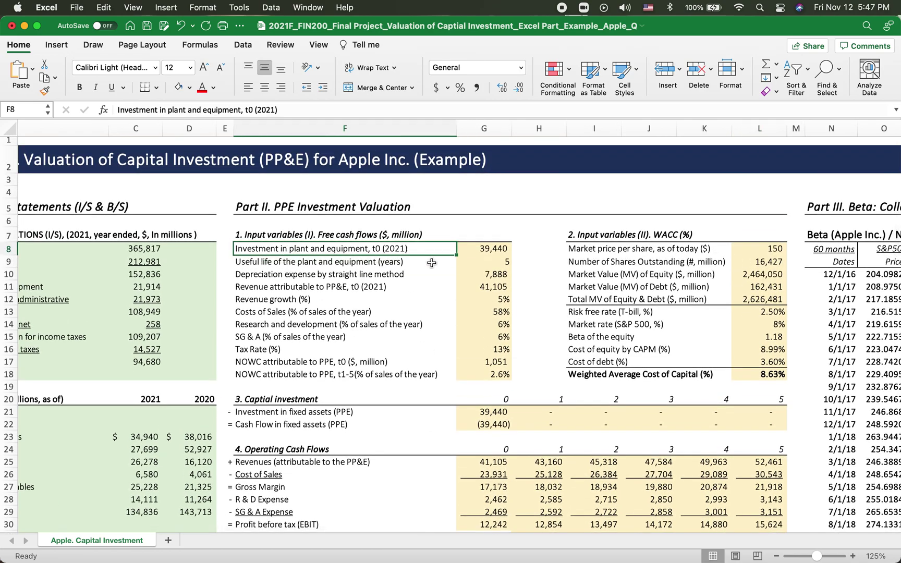
left_click(484, 253)
scroll(475, 310, "down", 5)
scroll(475, 309, "down", 2)
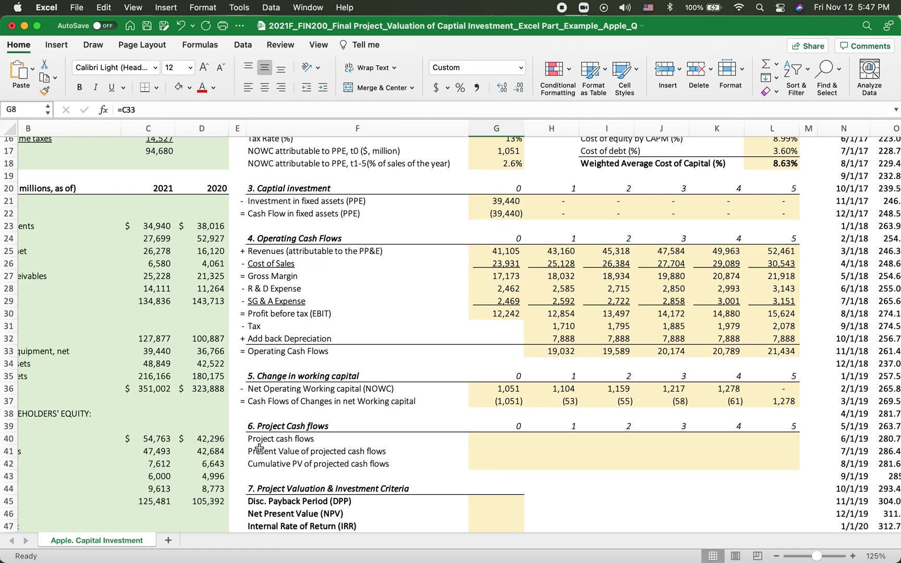
- Sum =G22+G33+G37 into project cash flows, filled from (40,491) in year 0 to 22,712
left_click(502, 441)
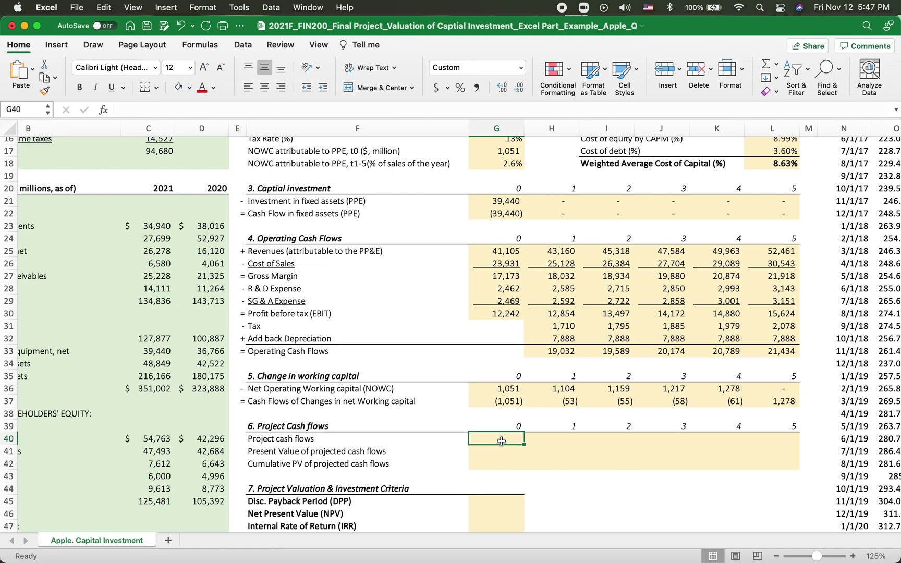
type("=")
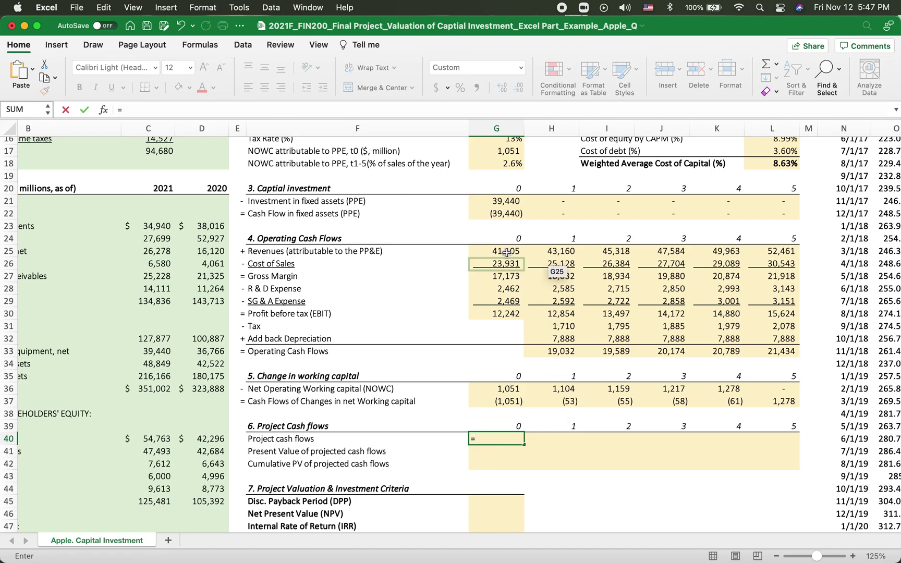
left_click(486, 214)
type("+")
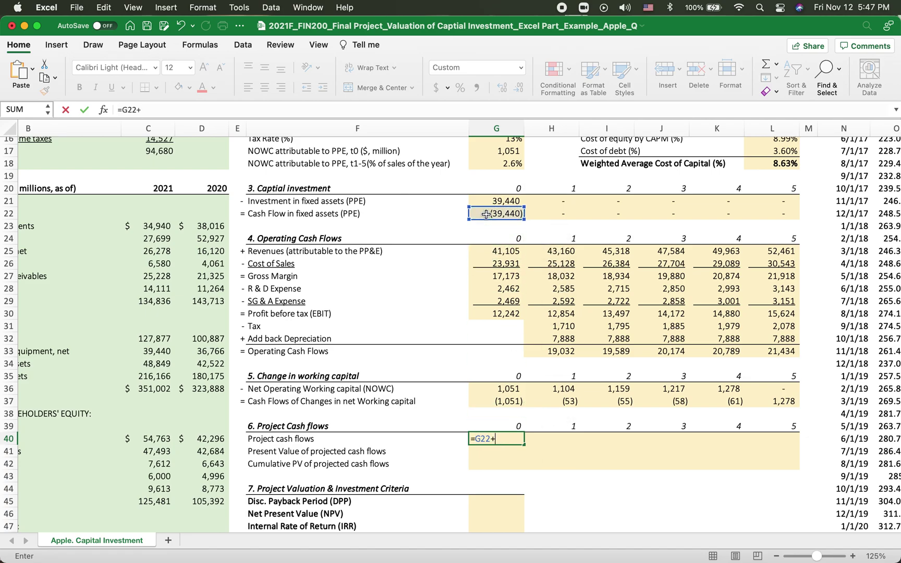
left_click(488, 349)
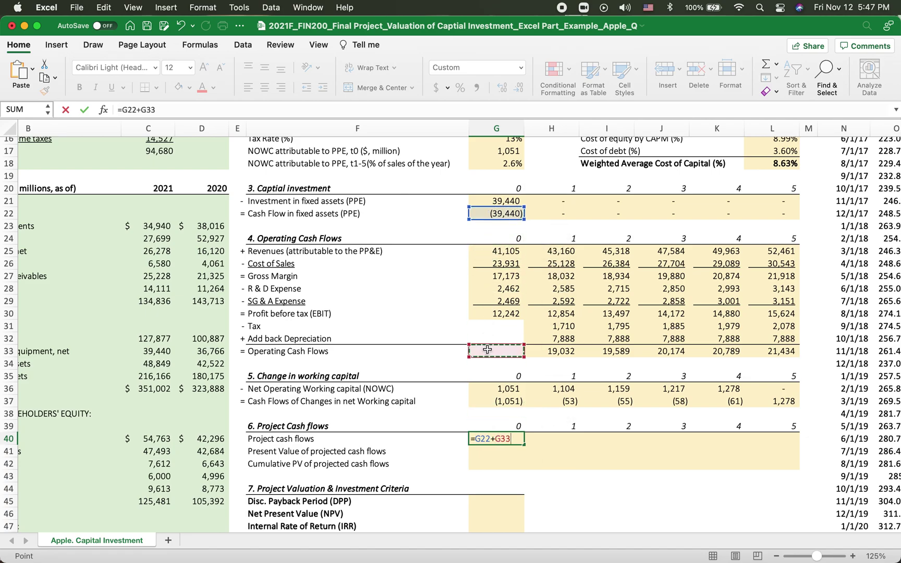
type("+")
left_click(481, 401)
key("Return")
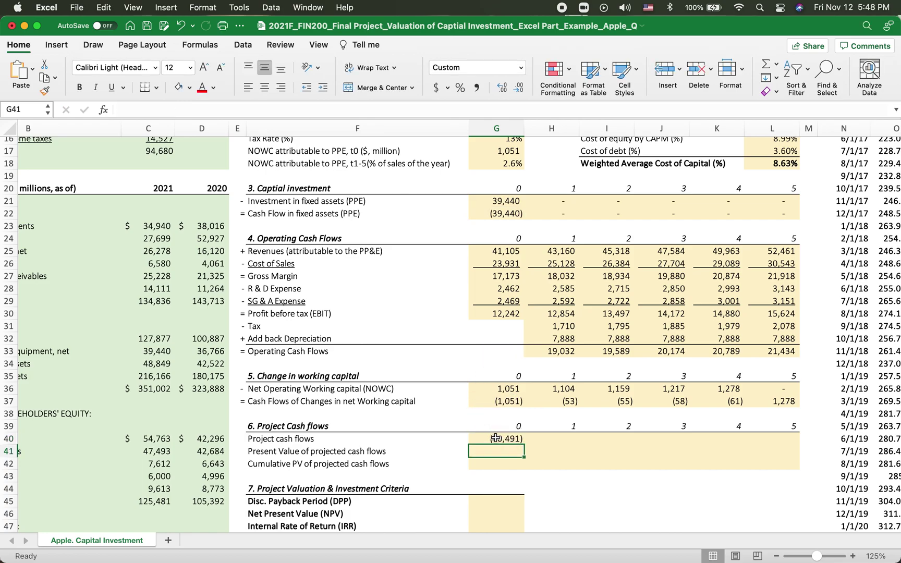
left_click(496, 438)
left_click_drag(526, 445, 802, 441)
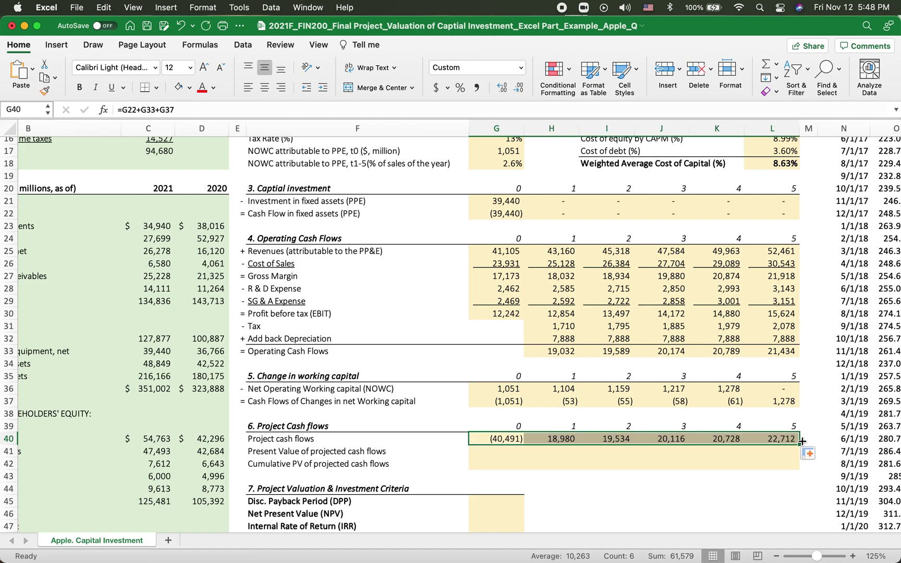
scroll(553, 479, "down", 3)
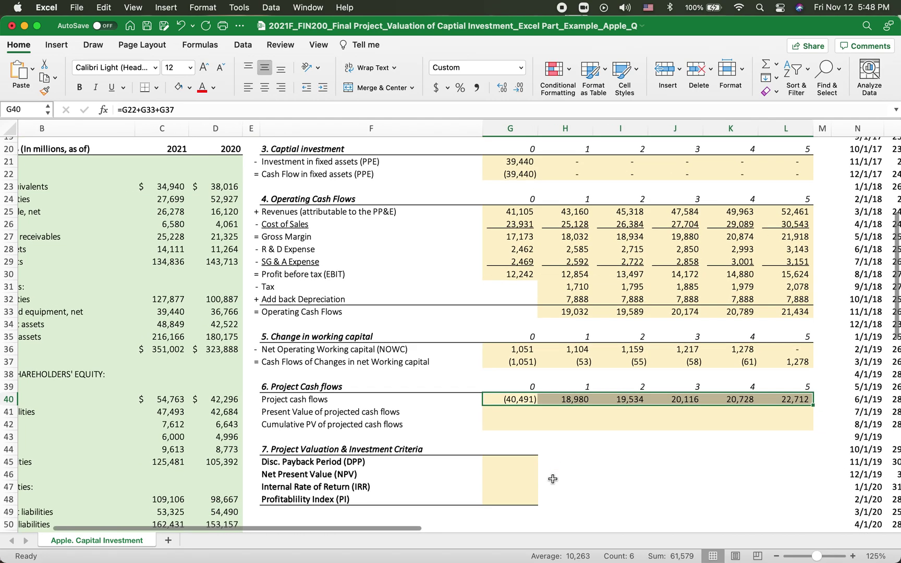
- Enter the year-0 present value in G41 as =G40/(1+$L$18)^G39
left_click(506, 410)
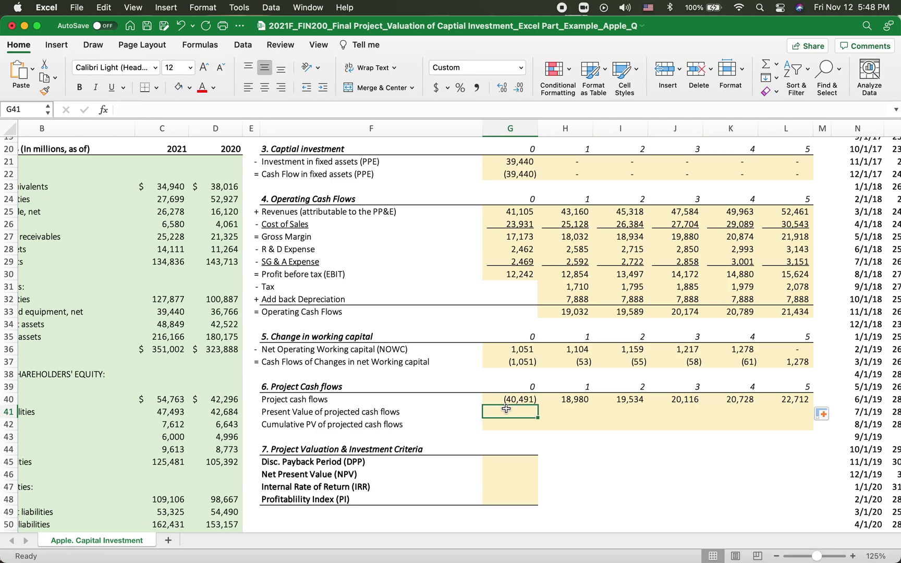
type("=")
left_click(500, 400)
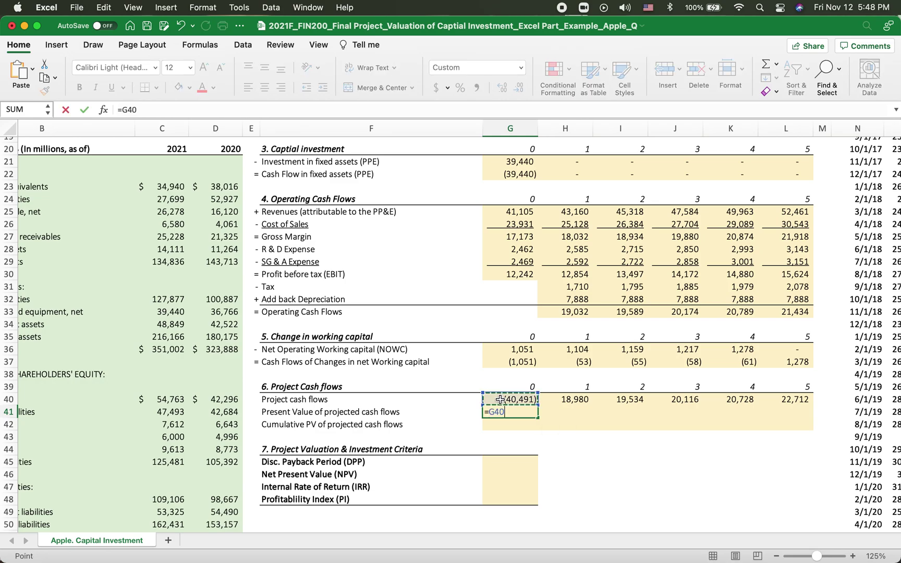
type("/(1+")
scroll(656, 308, "up", 3)
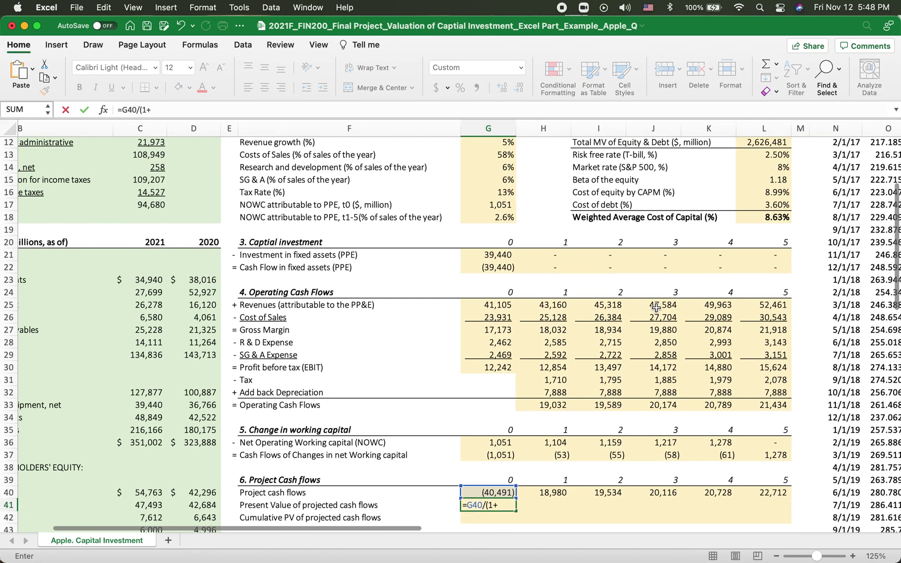
left_click(766, 222)
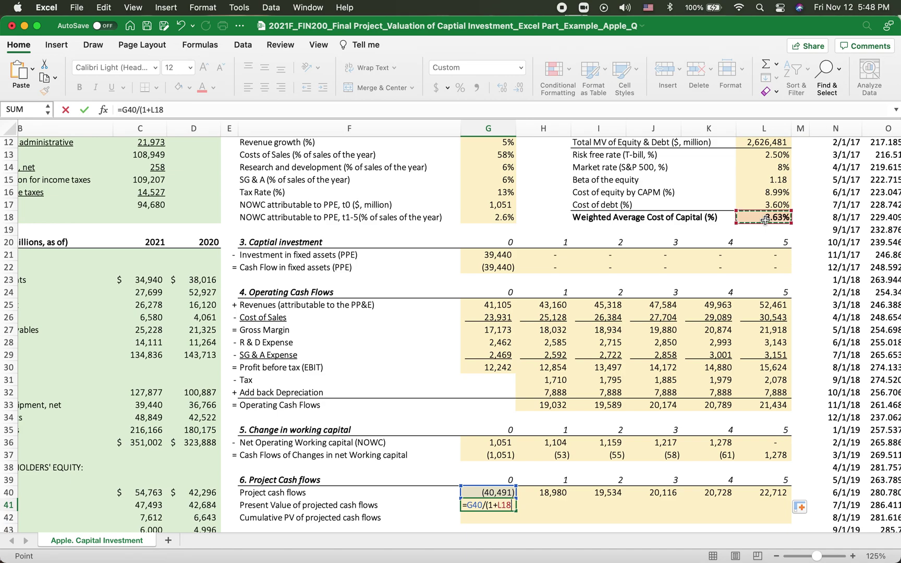
key("F4")
type(")^")
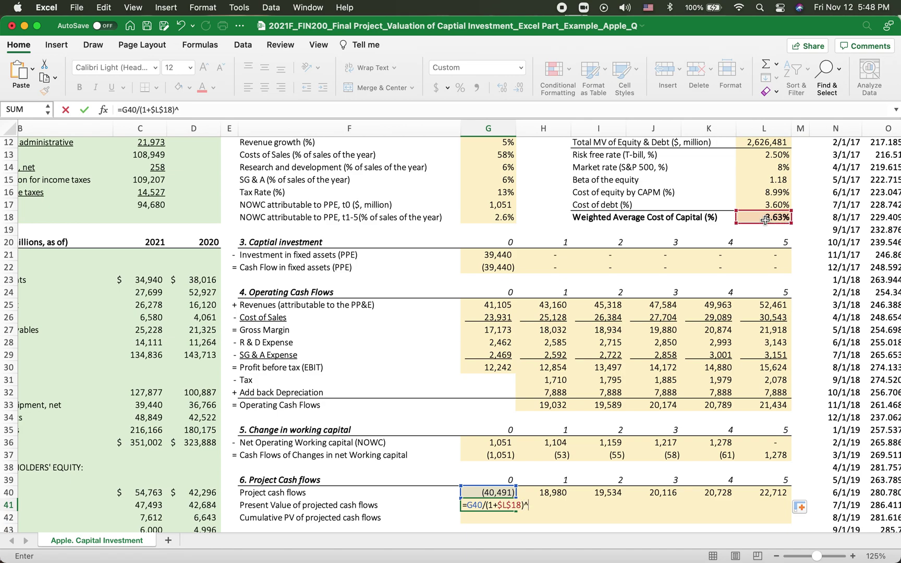
left_click(480, 481)
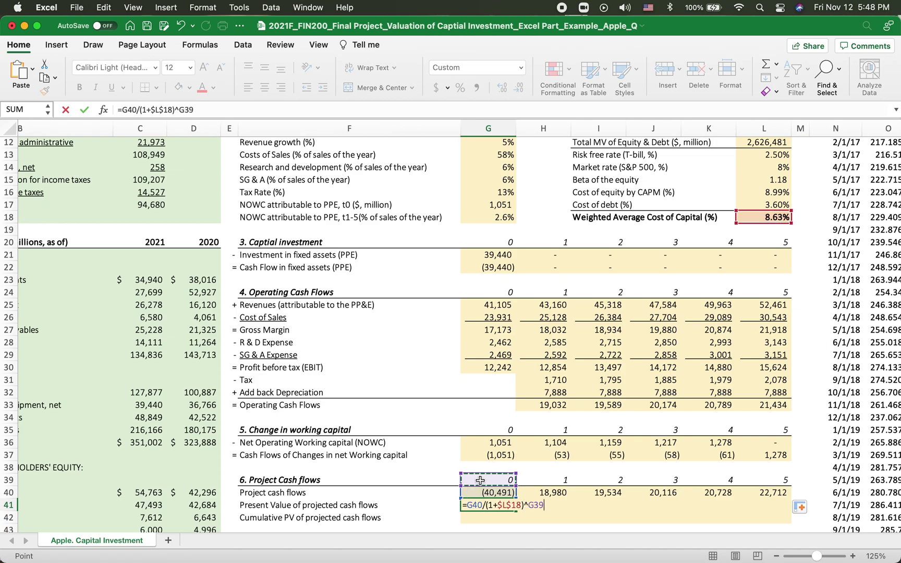
key("Return")
- Copy the present value formula across years 1–5, ending at 15,015 in L41
scroll(490, 469, "down", 2)
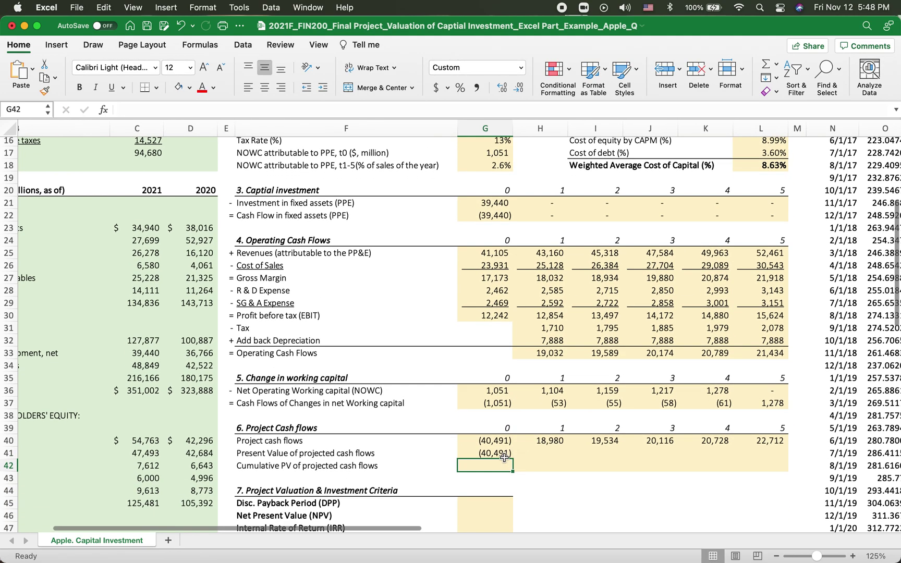
left_click(496, 452)
left_click_drag(513, 460, 778, 458)
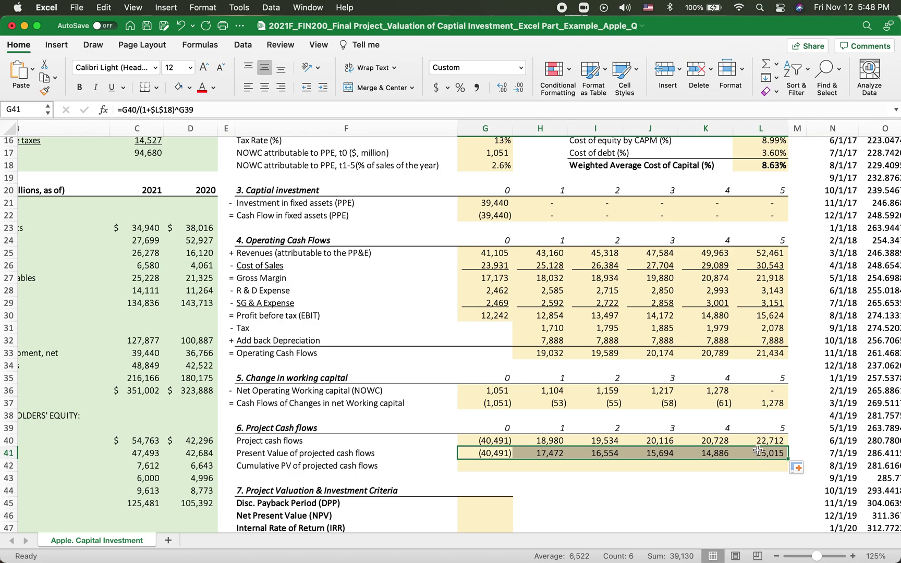
double_click(757, 453)
scroll(657, 483, "up", 3)
scroll(658, 483, "right", 2)
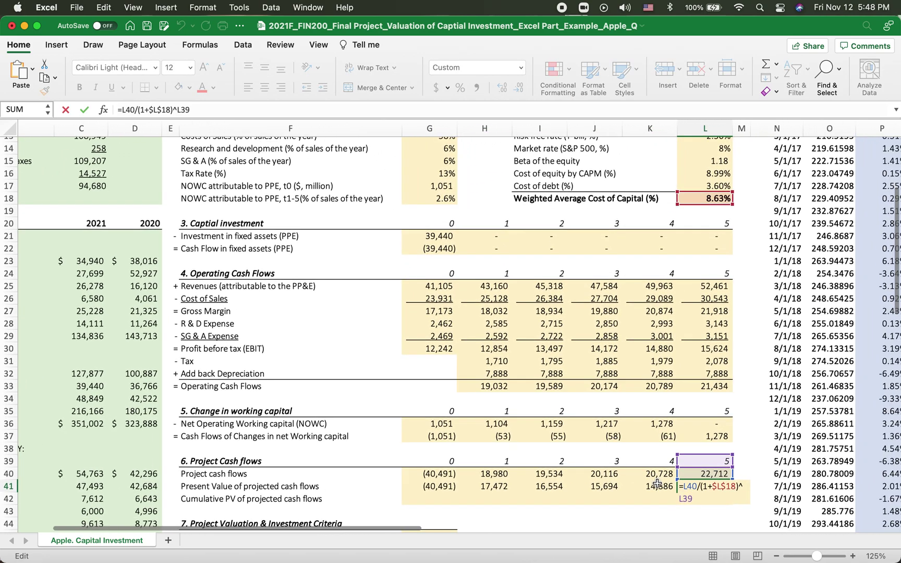
left_click(700, 486)
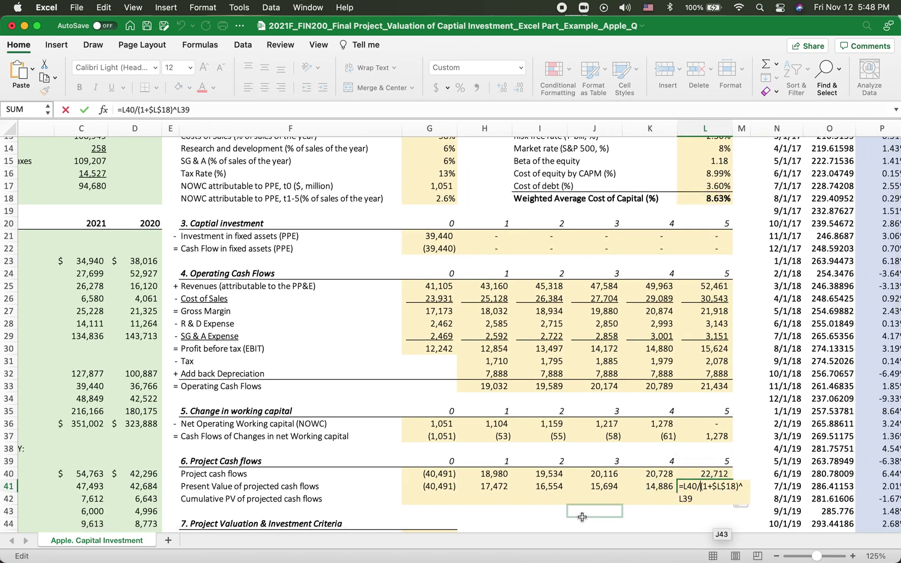
key("Return")
- Check the year 4 present value formula in K41 without changing it
left_click(652, 488)
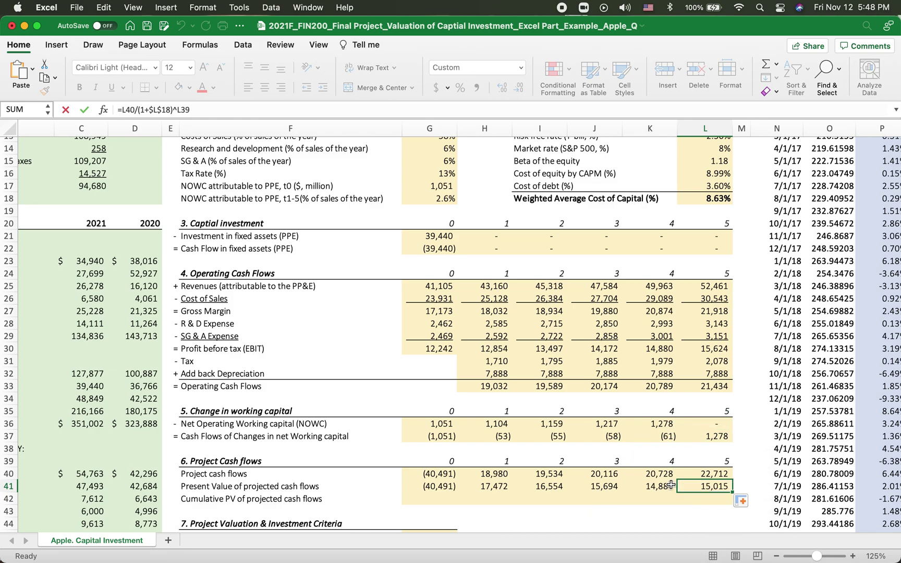
double_click(651, 487)
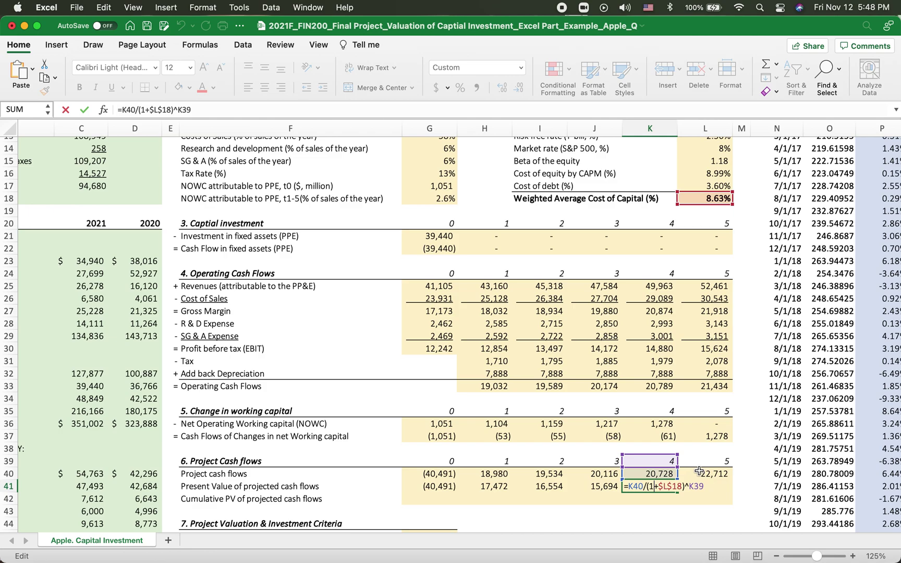
key("Escape")
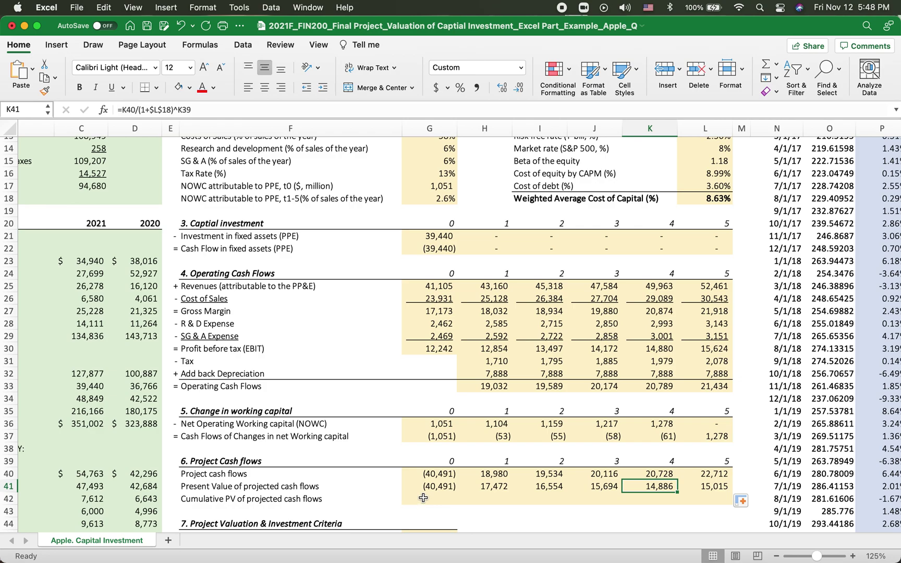
left_click(423, 498)
- Enter cumulative PV formulas =G41 in G42 and =G42+H41 in H42
type("=")
left_click(410, 483)
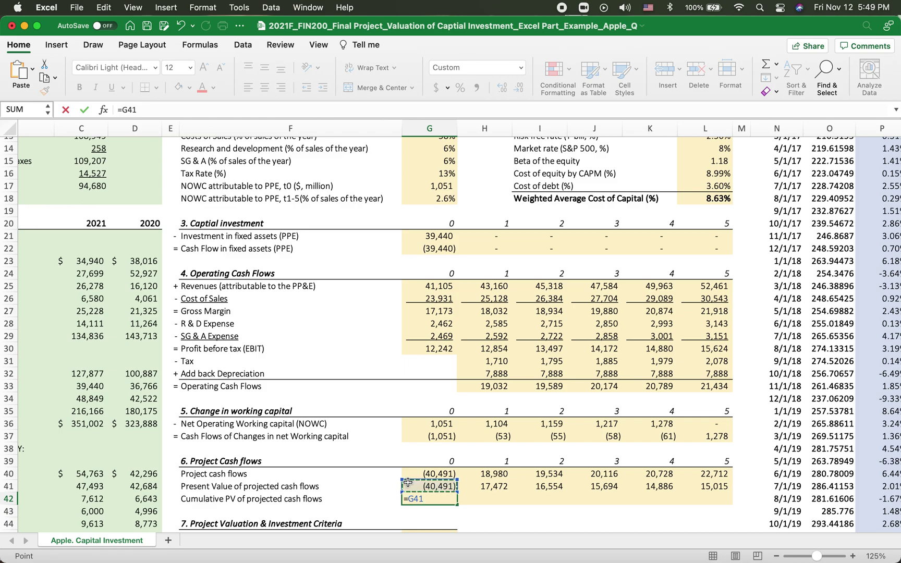
key("Return")
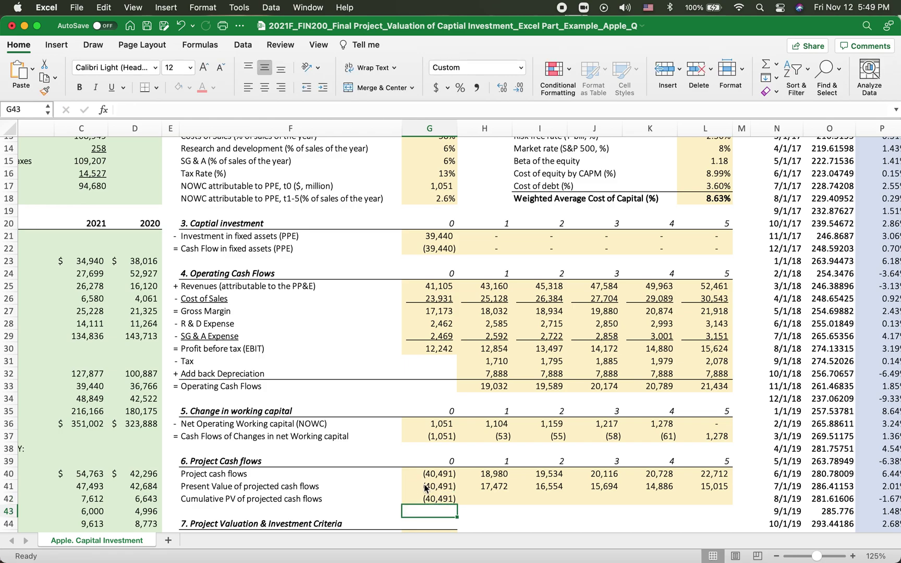
left_click(487, 498)
type("=")
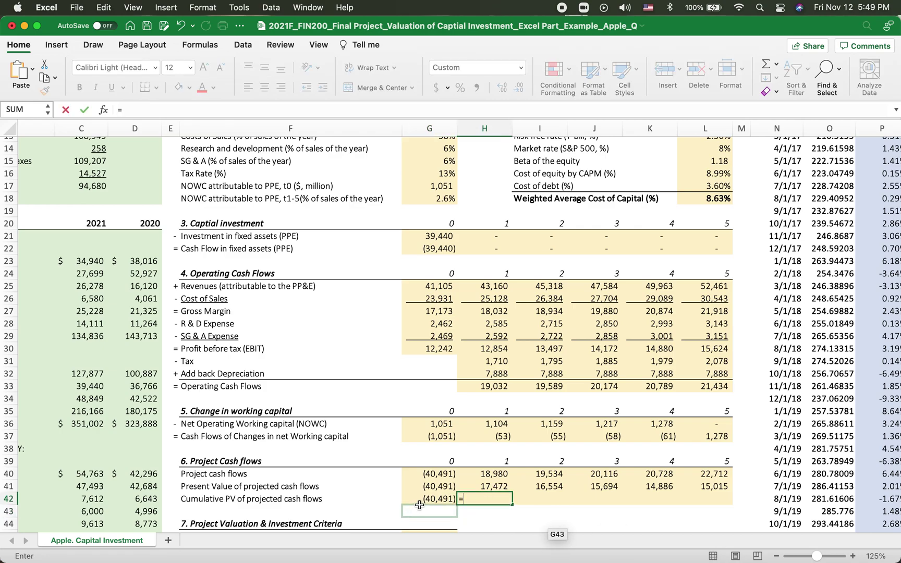
left_click(444, 498)
type("+")
left_click(477, 486)
key("Return")
- Fill the cumulative PV formula across to L42 and check the year 2 and 3 formulas
left_click(493, 494)
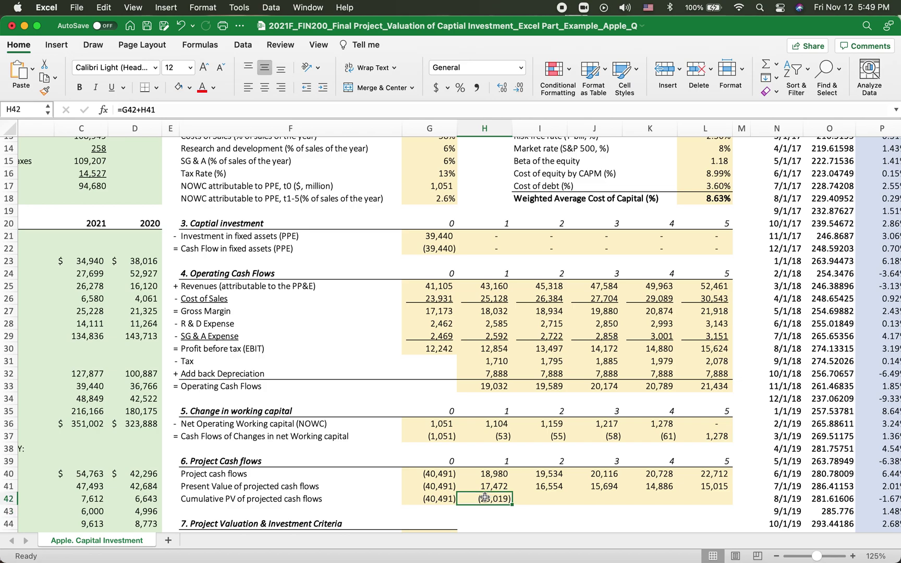
left_click_drag(512, 504, 716, 503)
scroll(521, 501, "down", 3)
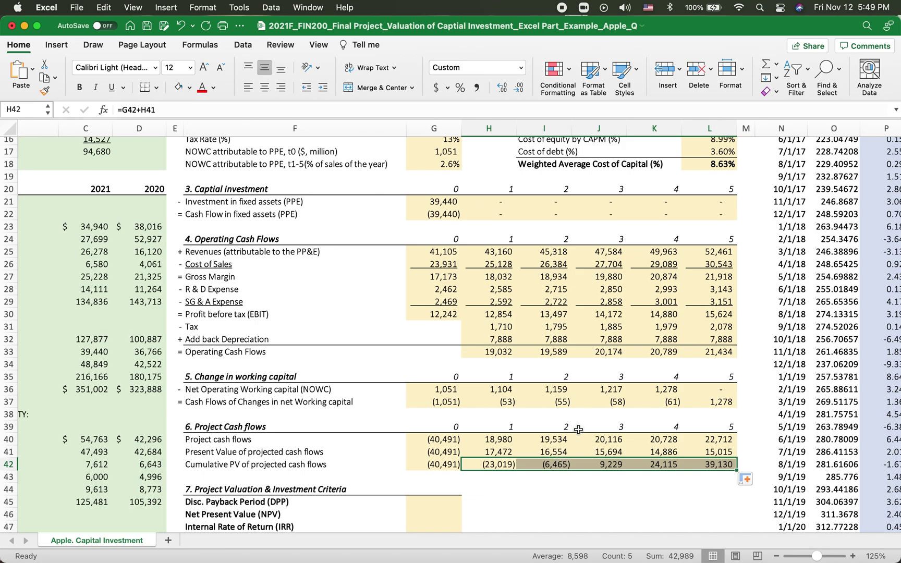
left_click(564, 489)
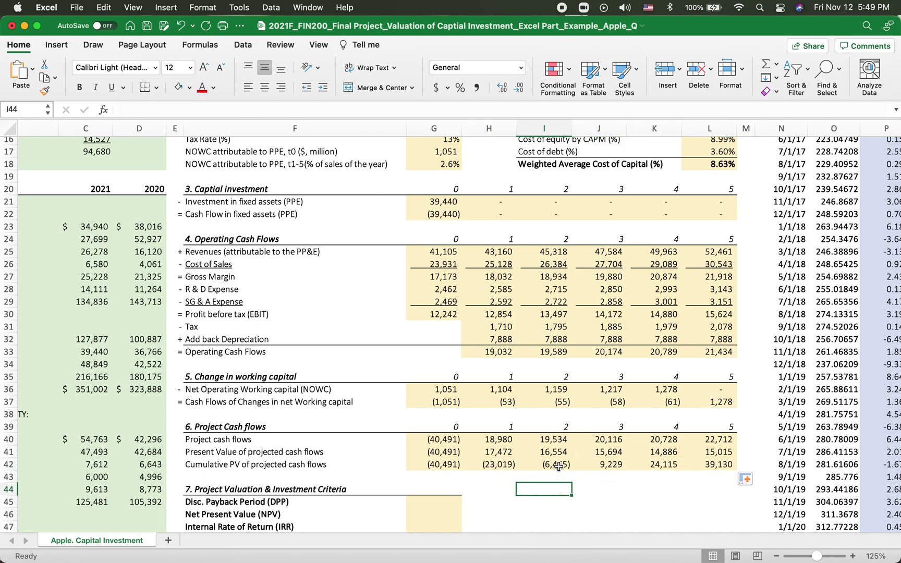
left_click(549, 466)
left_click(609, 461)
key("Left")
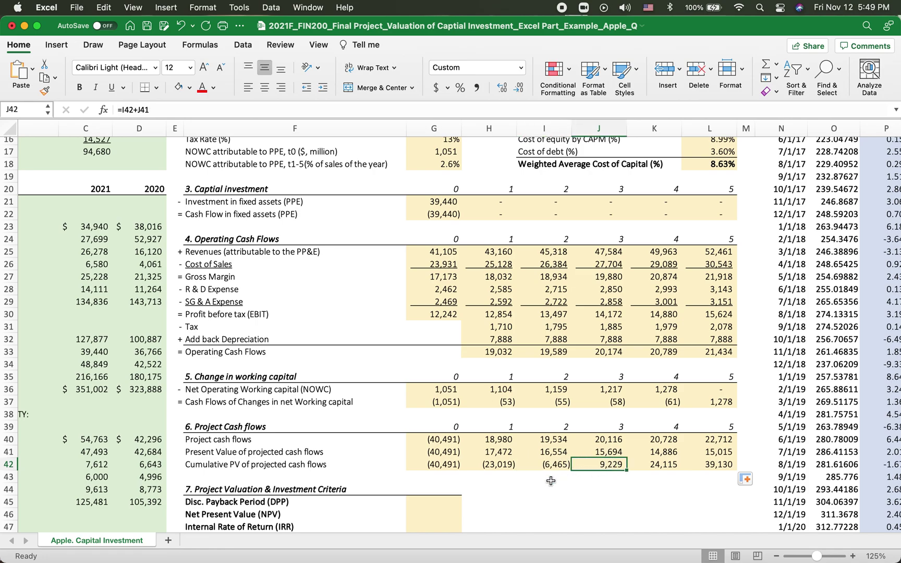
scroll(552, 482, "down", 2)
scroll(551, 482, "left", 1)
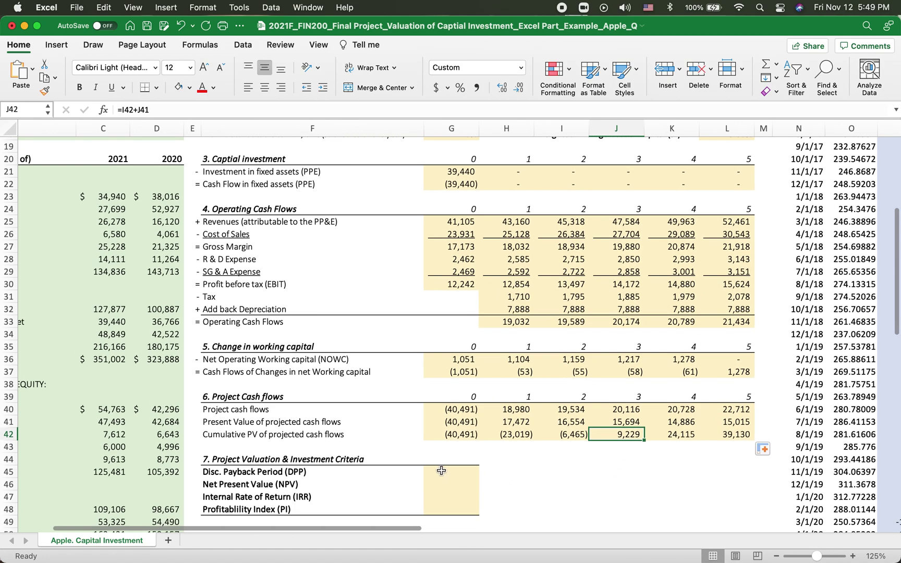
- Enter =I39+-I42/J41 in G45 for a discounted payback of 2.41 years
left_click(441, 470)
type("=")
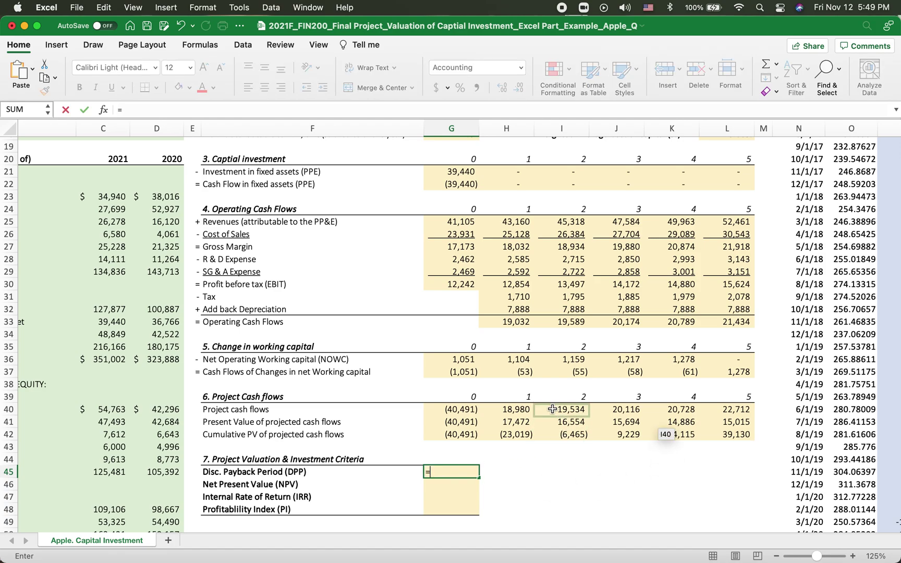
left_click(567, 398)
type("+")
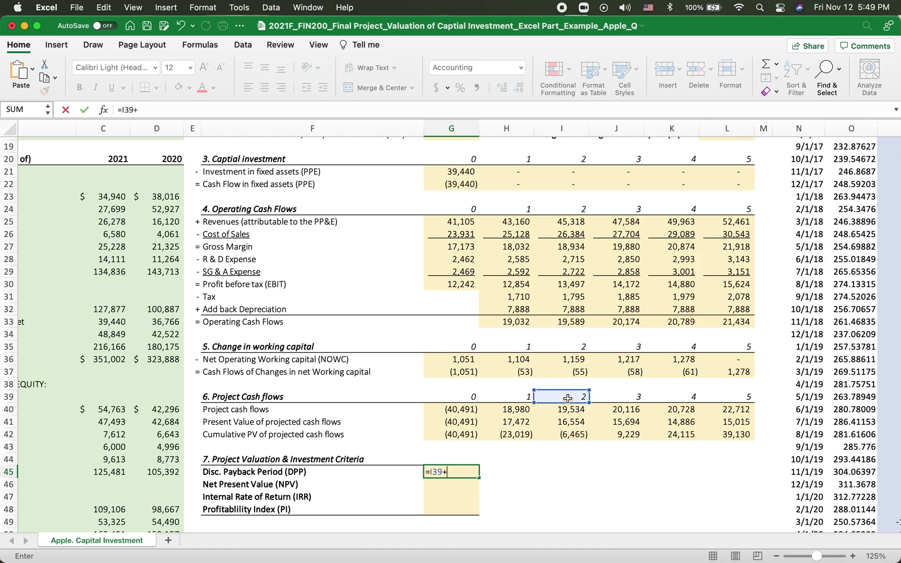
type("-")
left_click(552, 433)
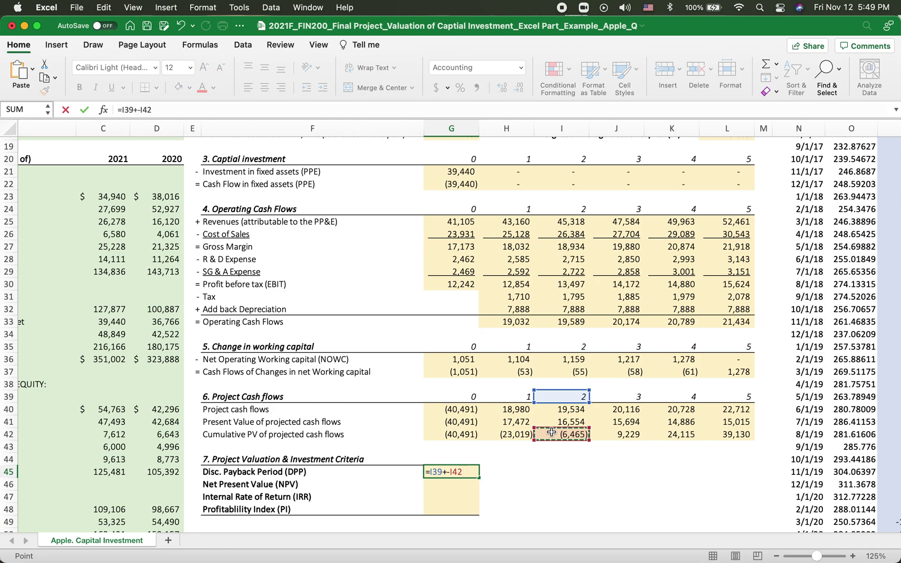
type("/")
left_click(606, 422)
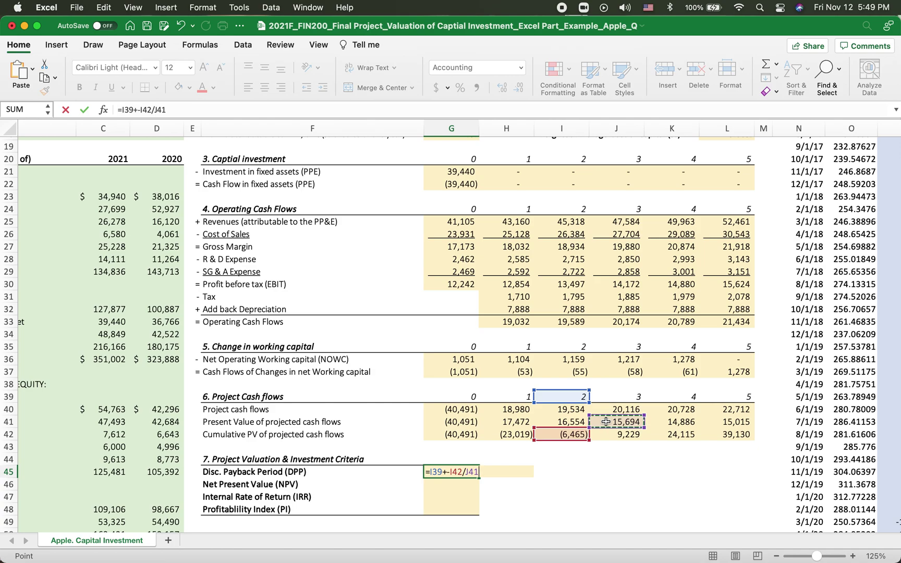
key("Return")
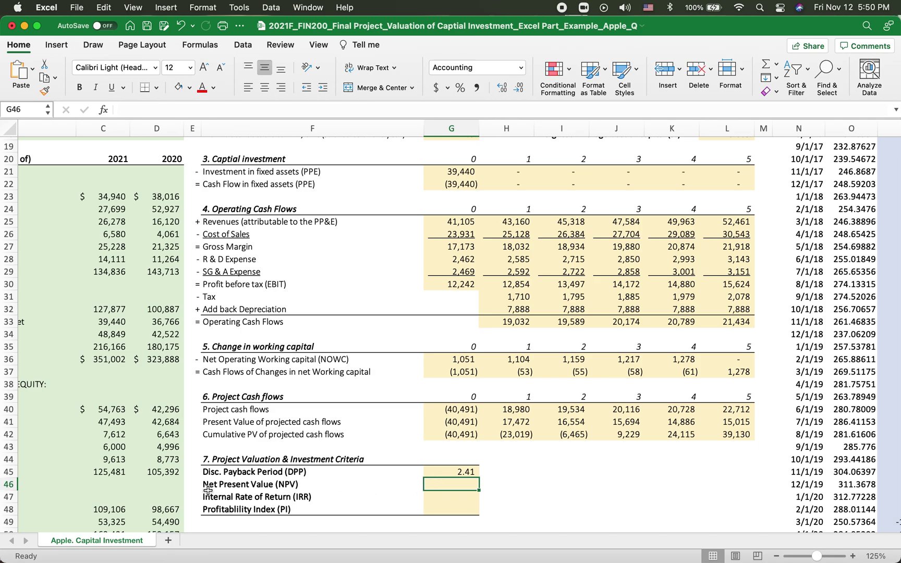
- Enter =npv(L18,H40:L40)+G40 in G46 for an NPV of 39,129.61
type("=n")
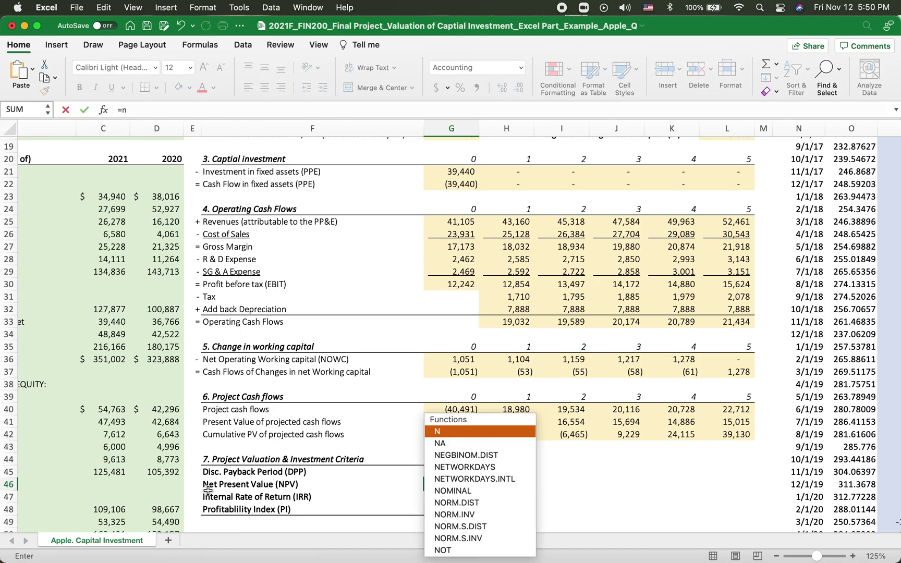
type("pv(")
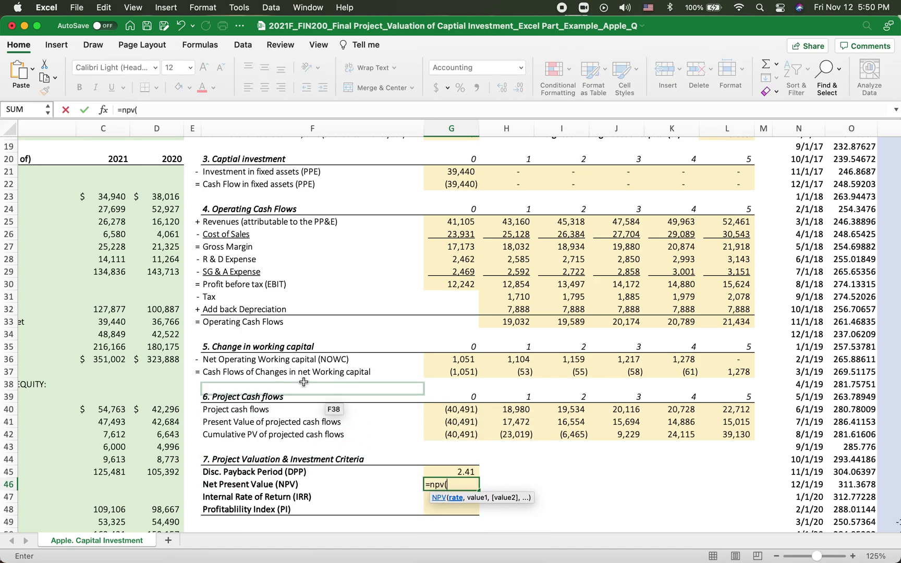
scroll(506, 329, "up", 3)
left_click(725, 168)
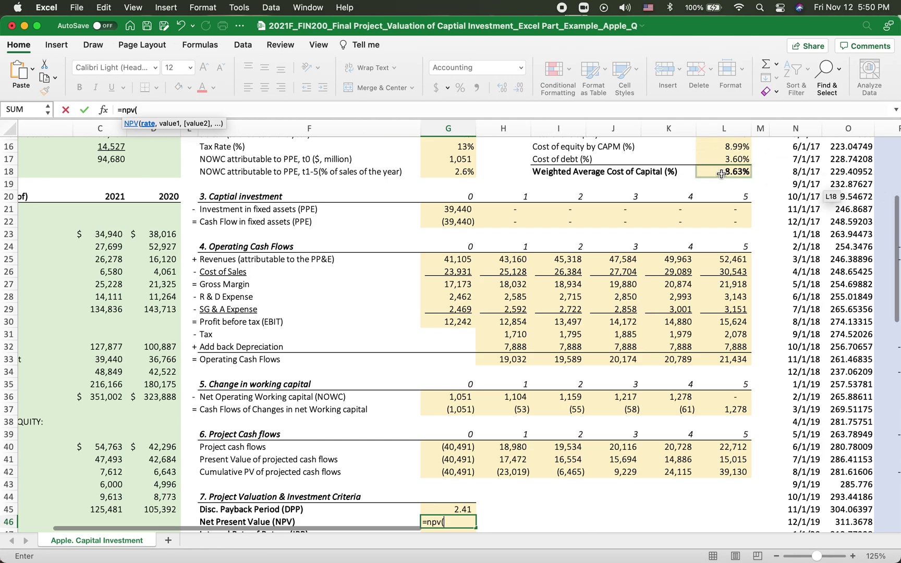
scroll(569, 255, "down", 2)
scroll(569, 255, "down", 2)
scroll(489, 413, "up", 2)
type(",")
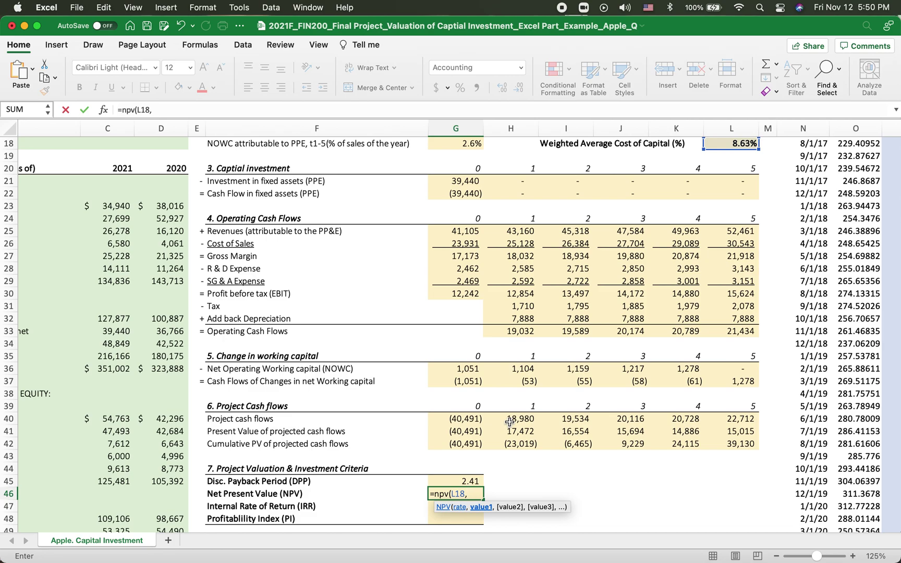
left_click_drag(509, 421, 756, 418)
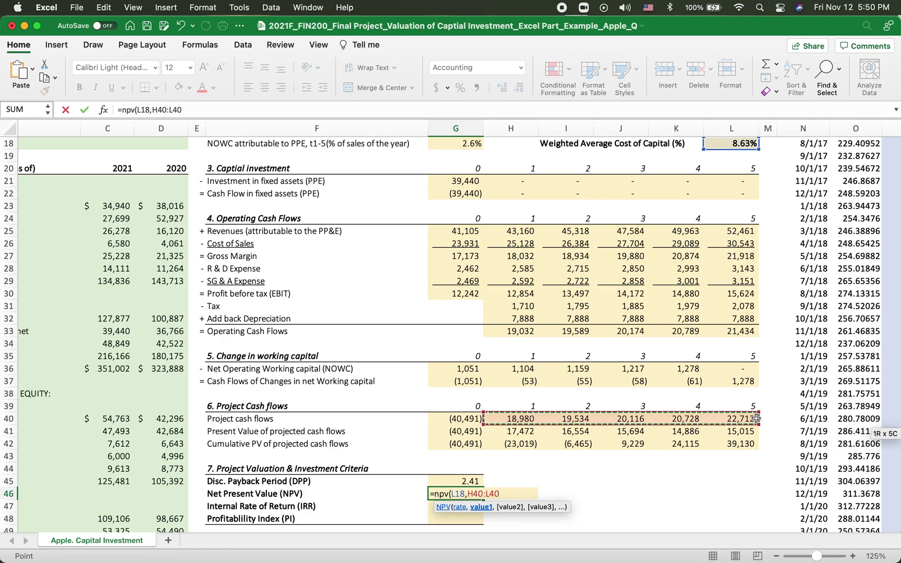
type(")+")
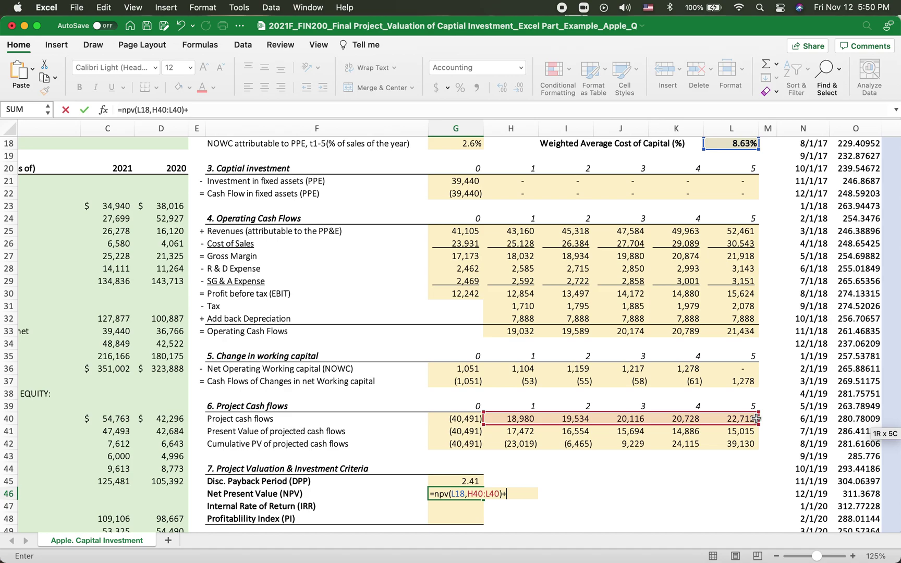
left_click(440, 420)
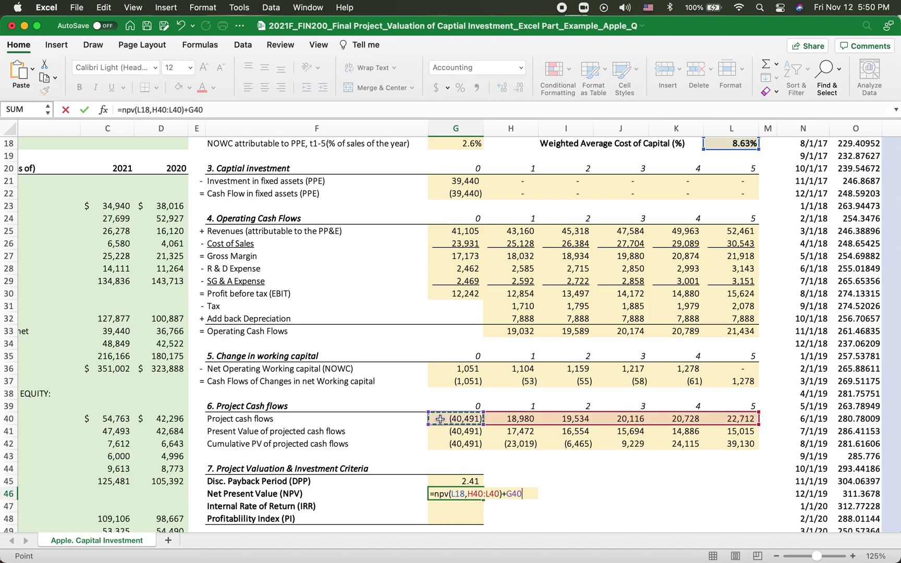
key("Return")
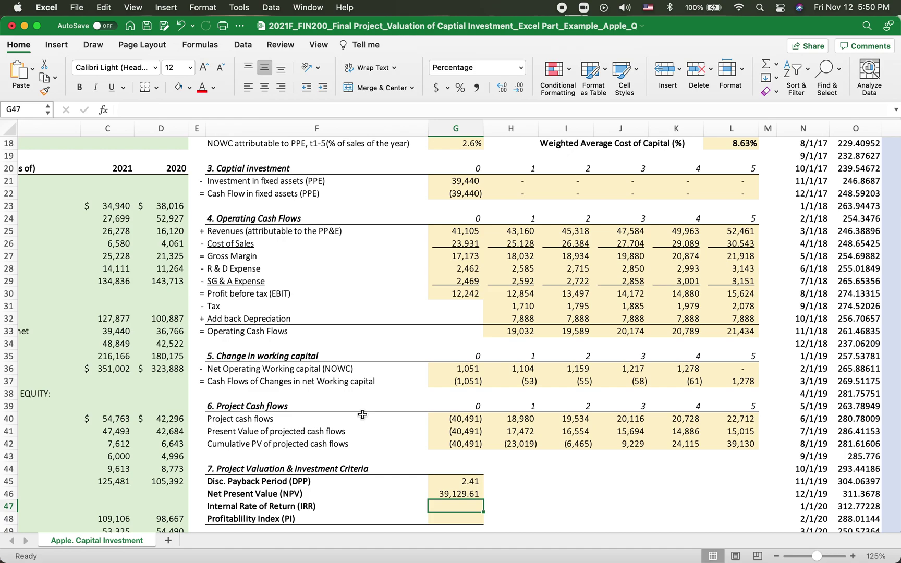
- Enter =irr(G40:L40) in G47, giving an IRR of 39.97%
scroll(362, 415, "up", 10)
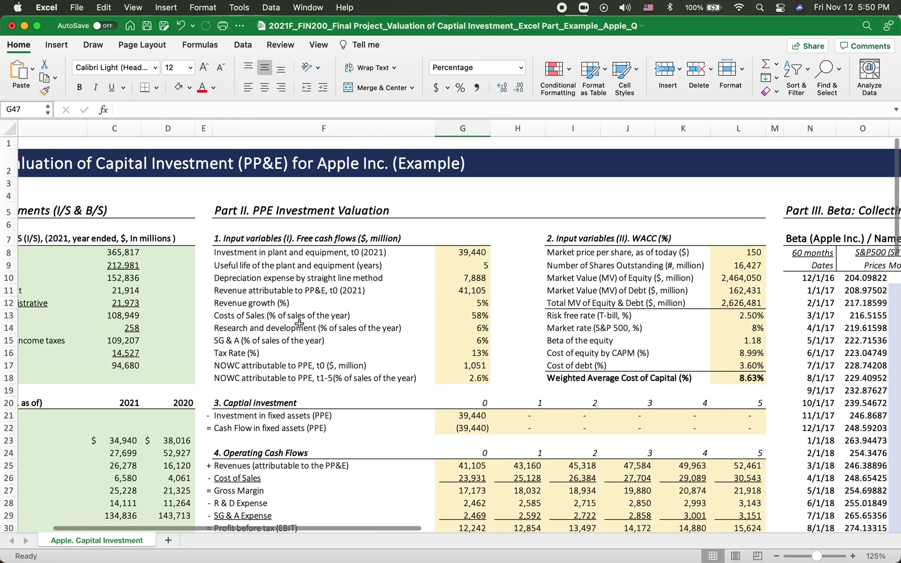
scroll(321, 429, "down", 10)
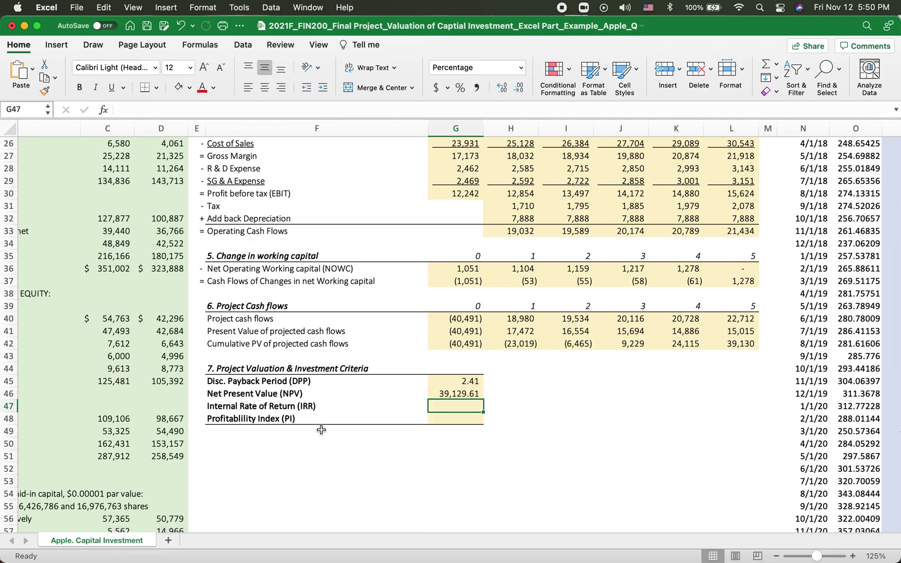
type("=")
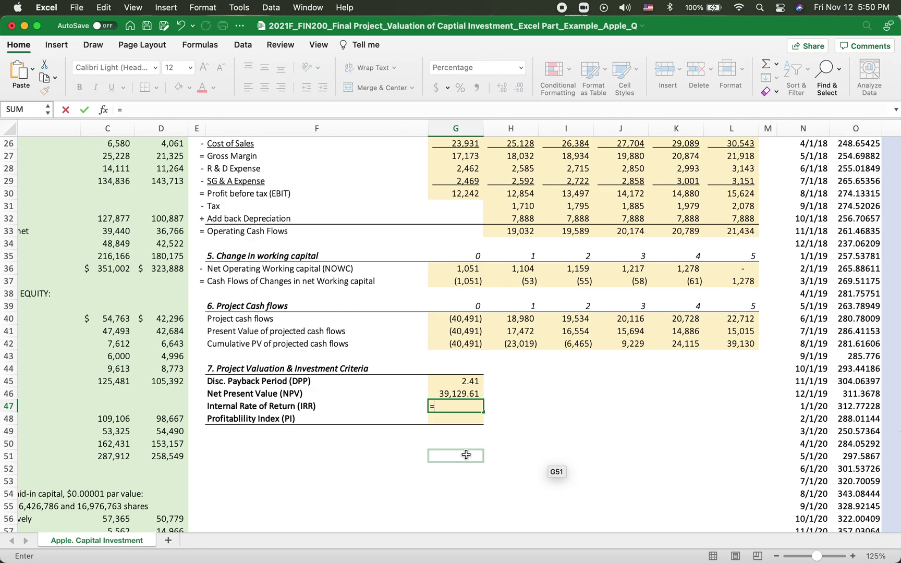
scroll(583, 435, "up", 3)
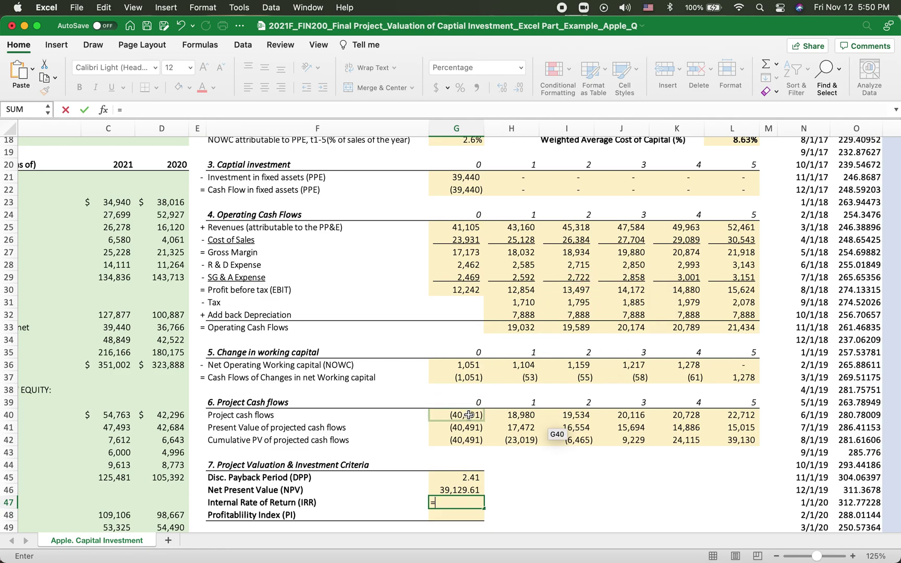
type("irr")
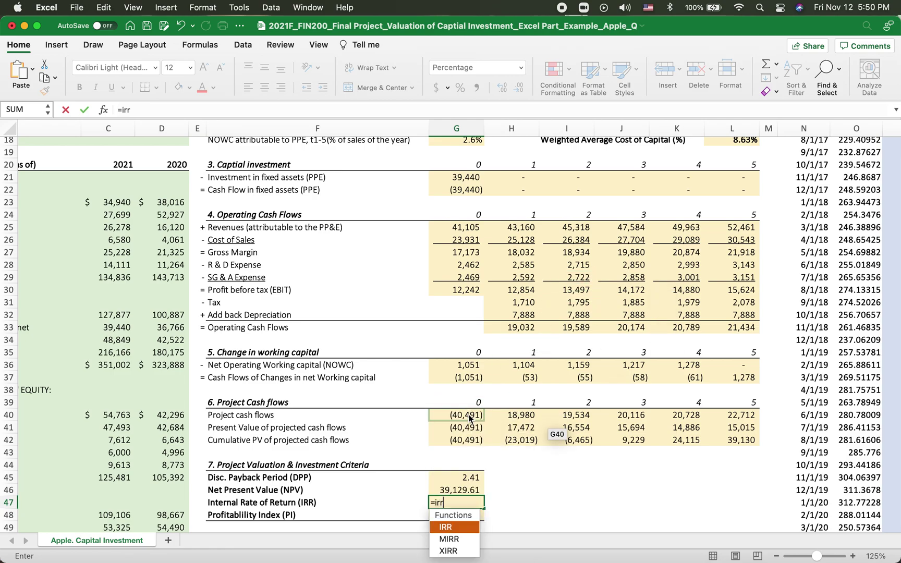
type("(")
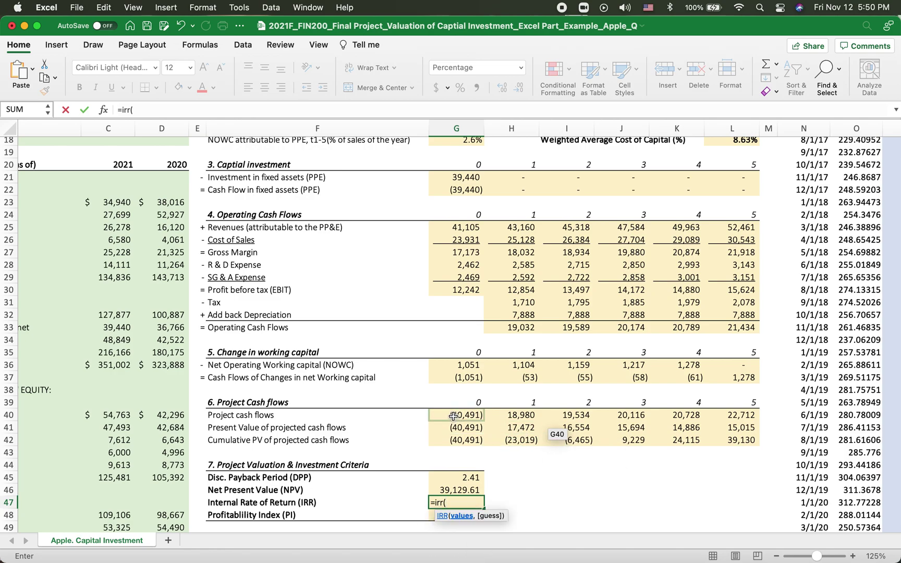
left_click_drag(453, 416, 722, 415)
type(")")
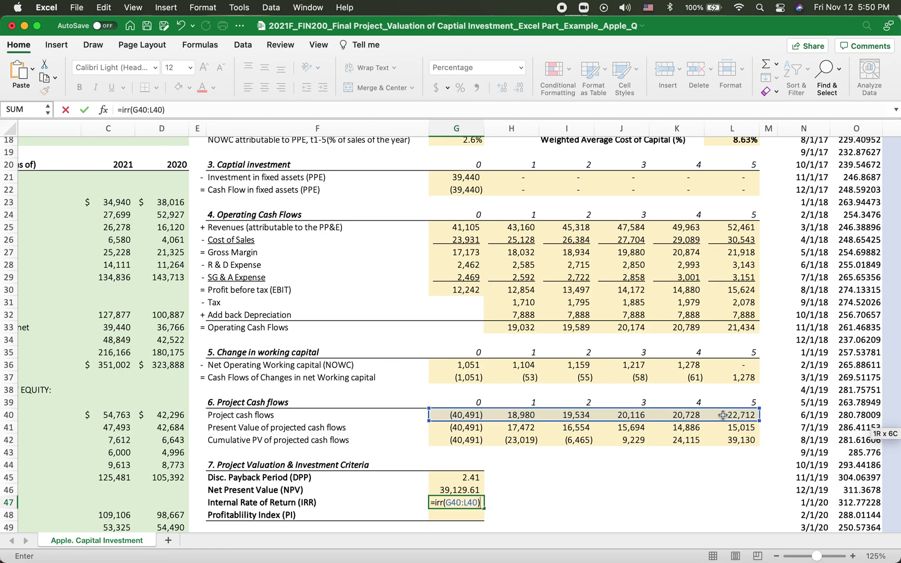
key("Return")
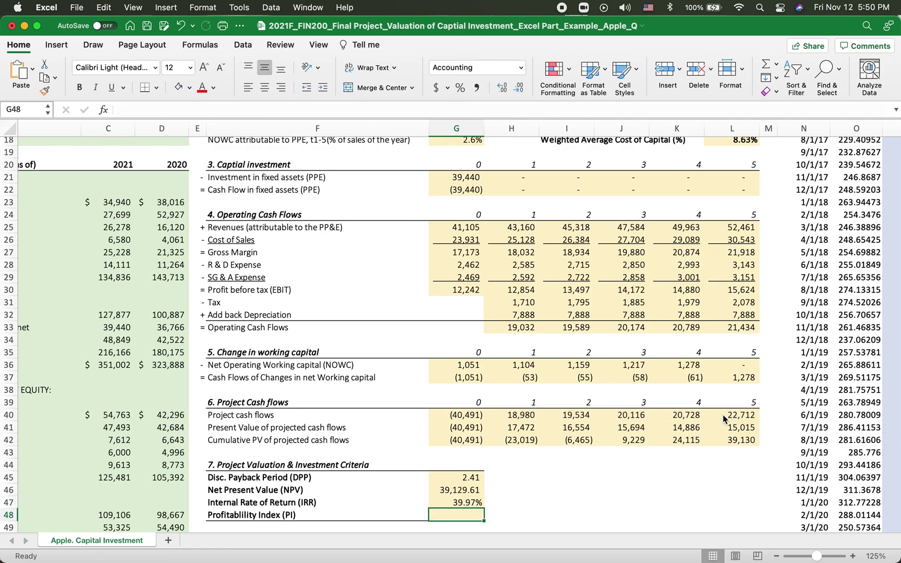
scroll(650, 421, "down", 4)
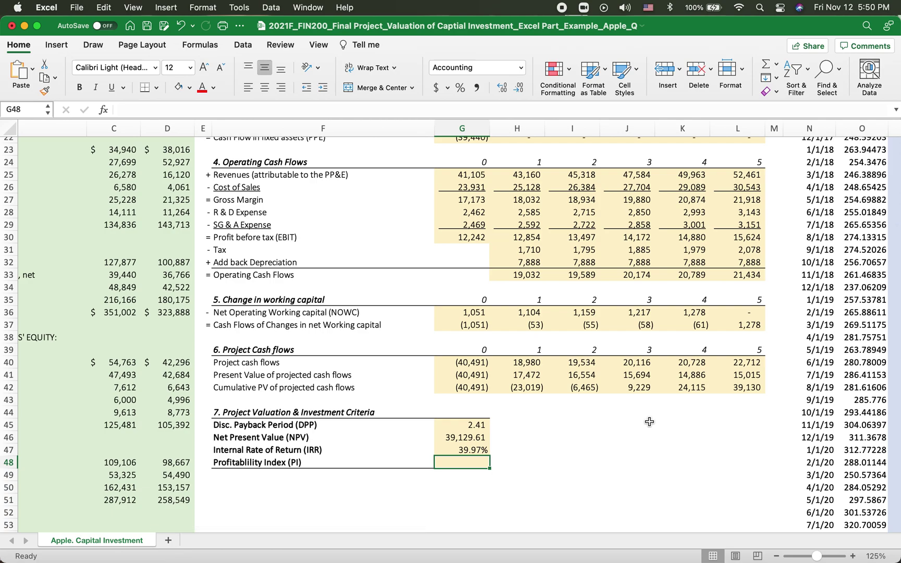
scroll(649, 422, "up", 1)
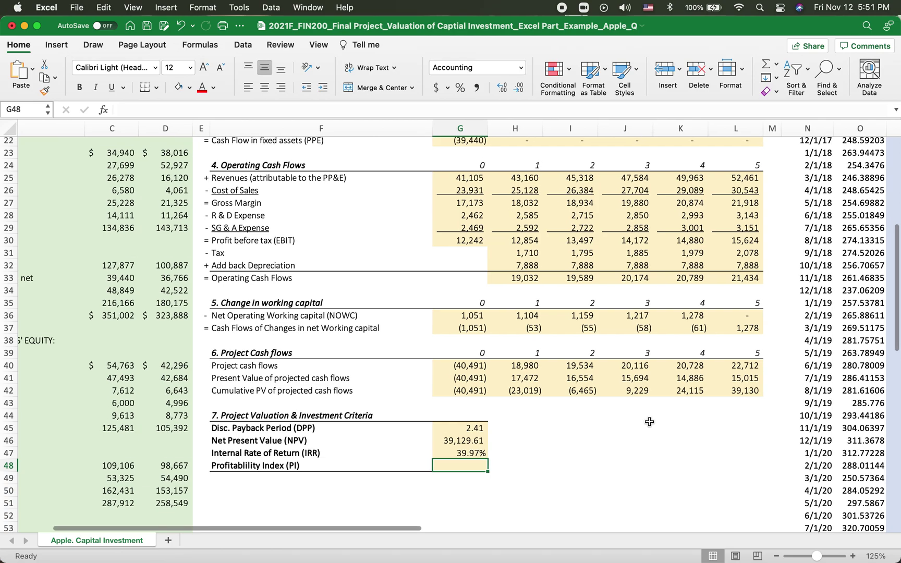
scroll(649, 421, "right", 1)
scroll(649, 421, "up", 8)
scroll(649, 421, "left", 2)
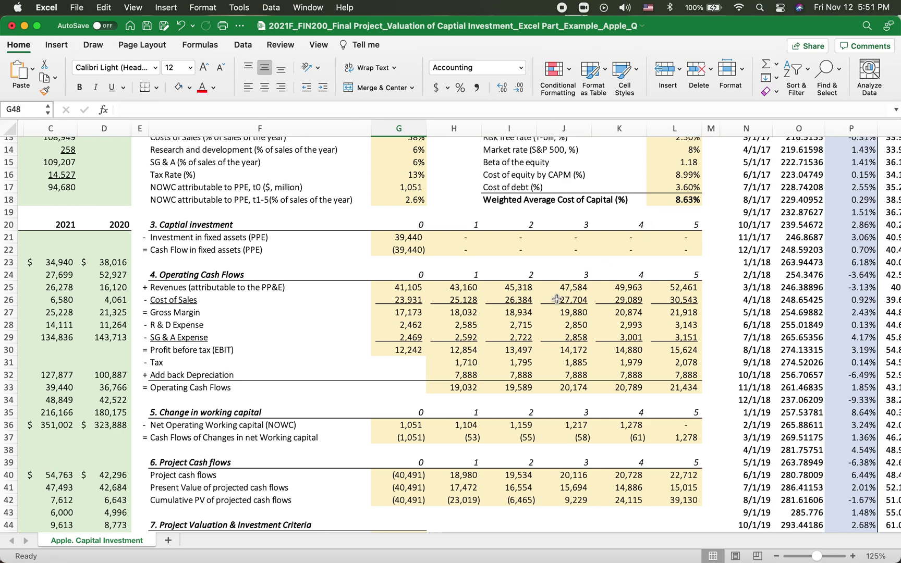
scroll(557, 299, "down", 6)
scroll(557, 299, "left", 2)
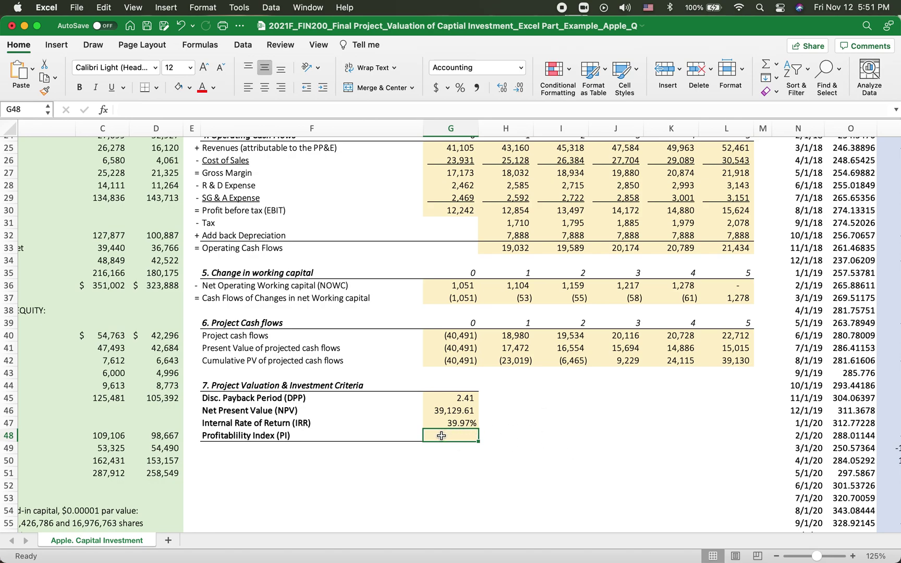
scroll(545, 412, "up", 15)
scroll(544, 413, "left", 2)
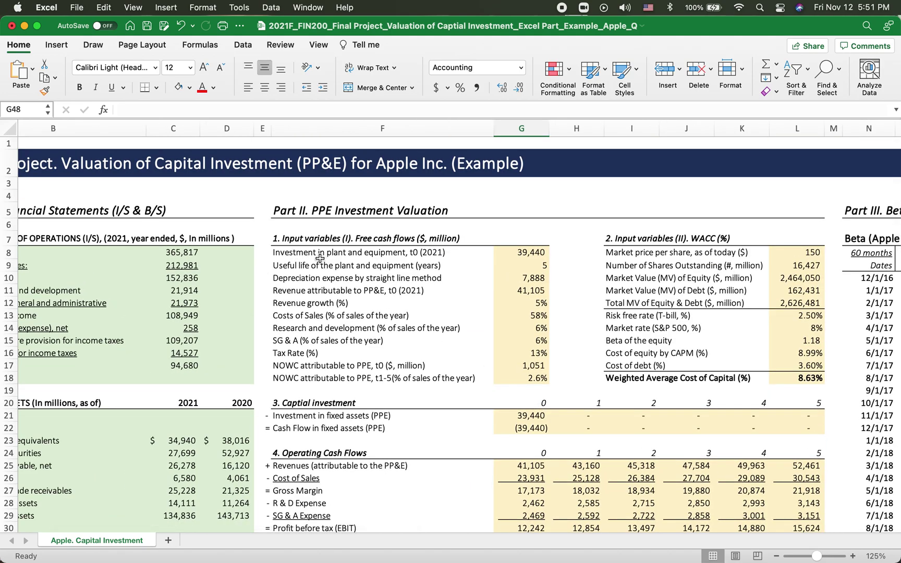
scroll(464, 408, "down", 4)
scroll(464, 408, "right", 2)
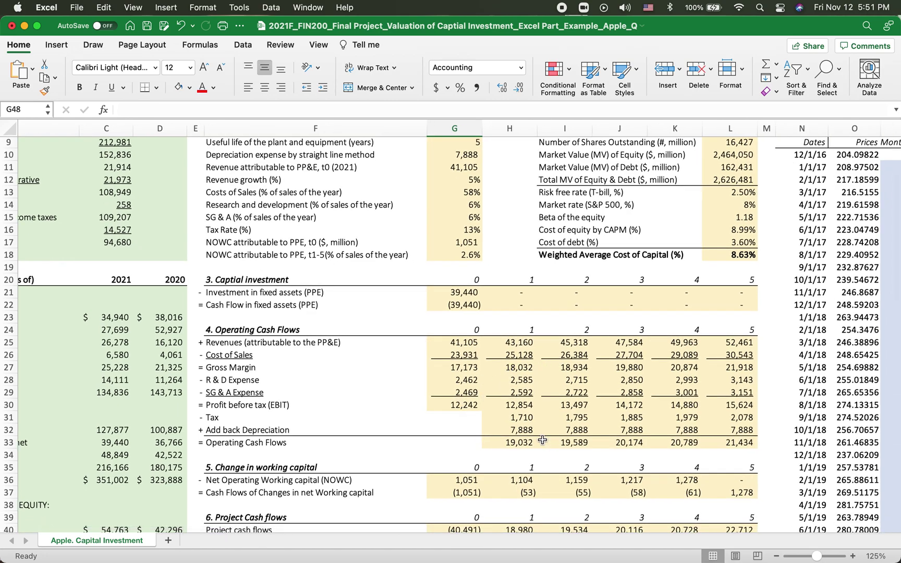
scroll(542, 440, "down", 4)
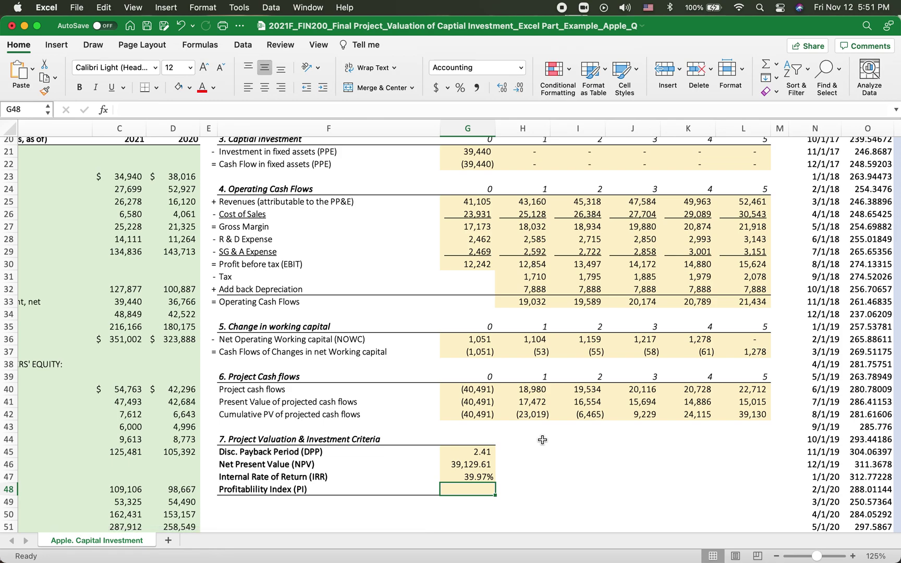
- Enter =npv(L18,H40:L40)/-G40 in G48 for a profitability index of 1.97
type("=npv")
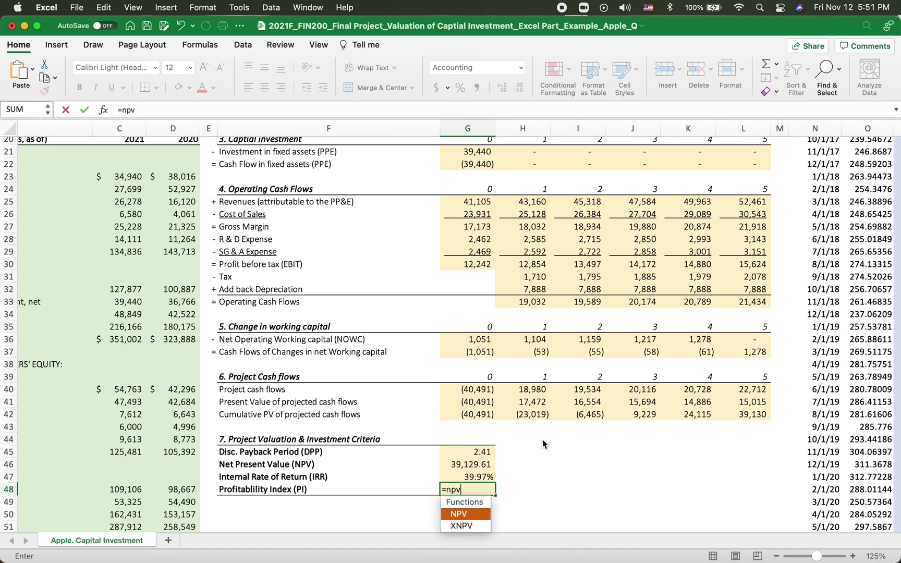
type("(")
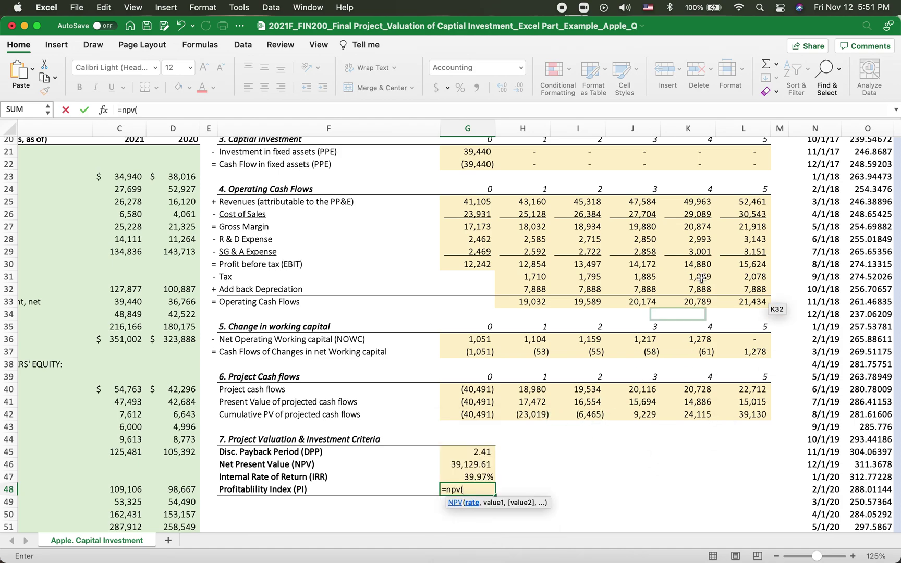
scroll(719, 143, "up", 3)
left_click(750, 153)
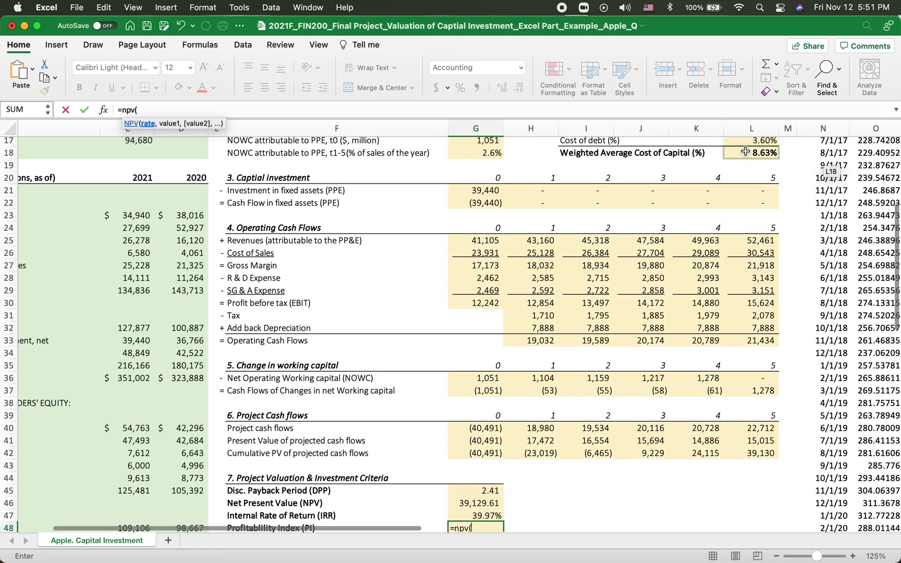
scroll(636, 264, "down", 4)
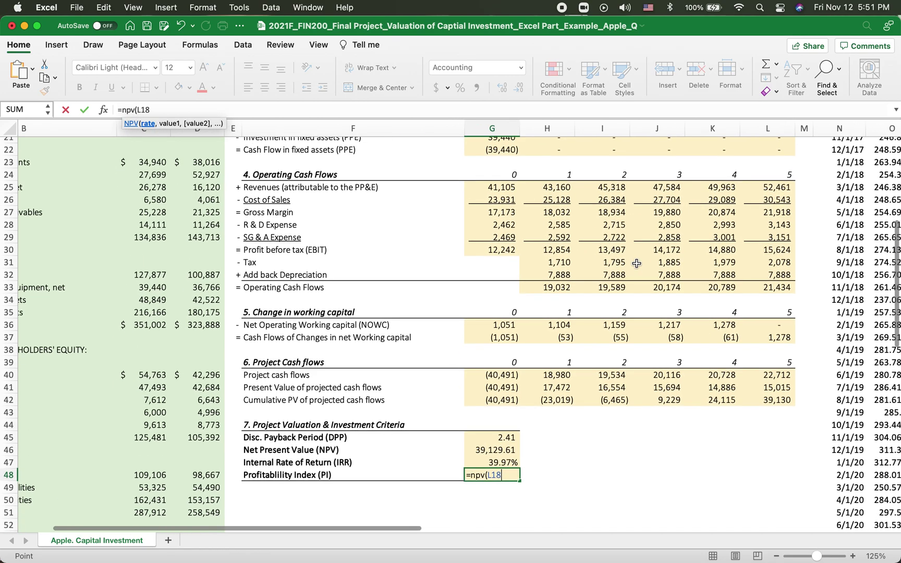
type(",")
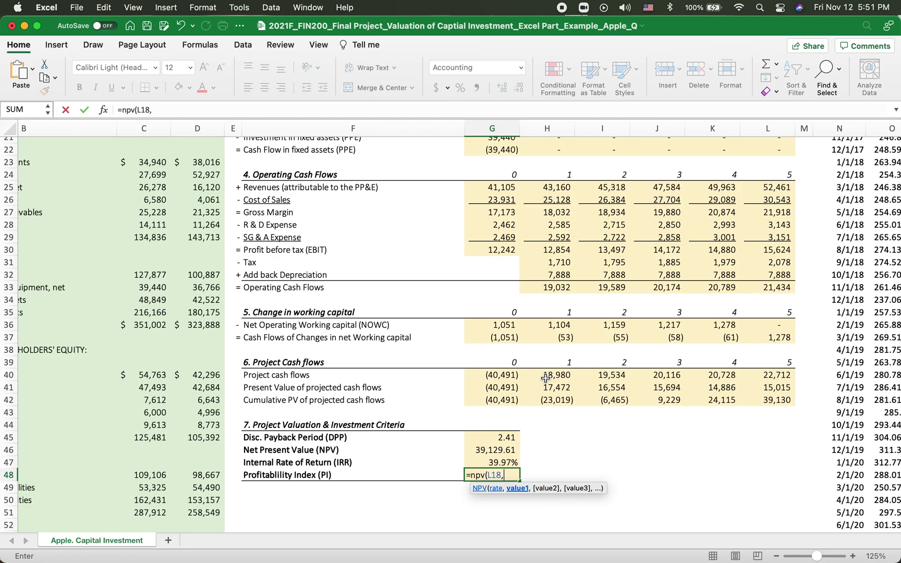
left_click_drag(545, 378, 779, 375)
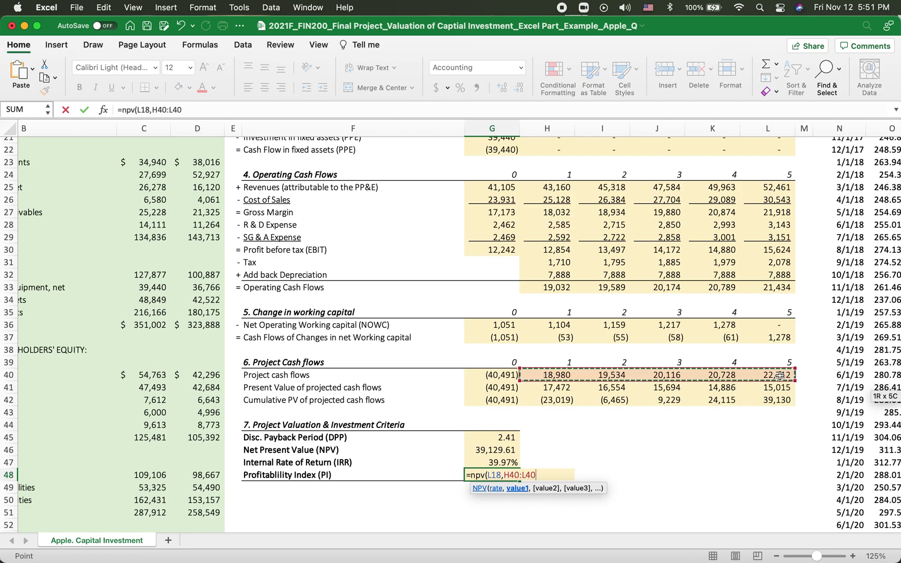
type(")/-")
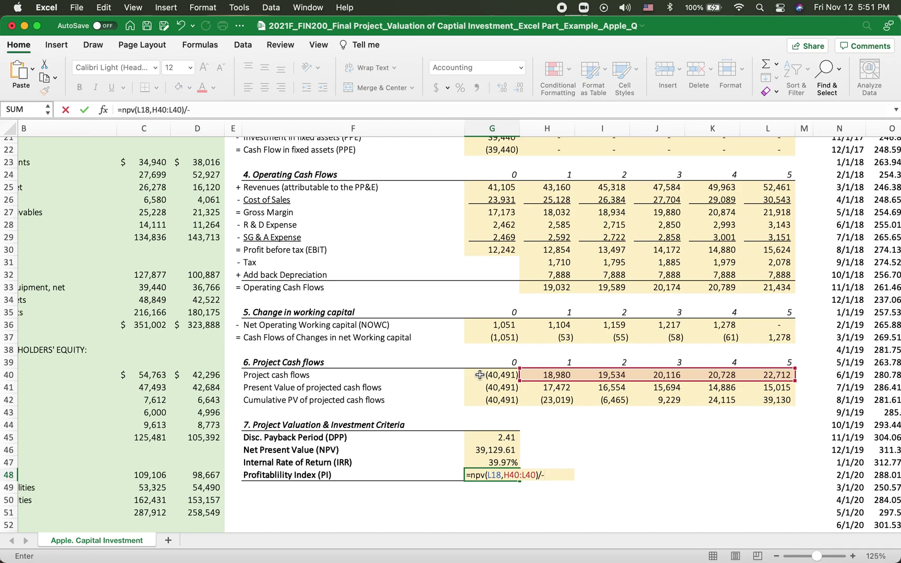
left_click(480, 375)
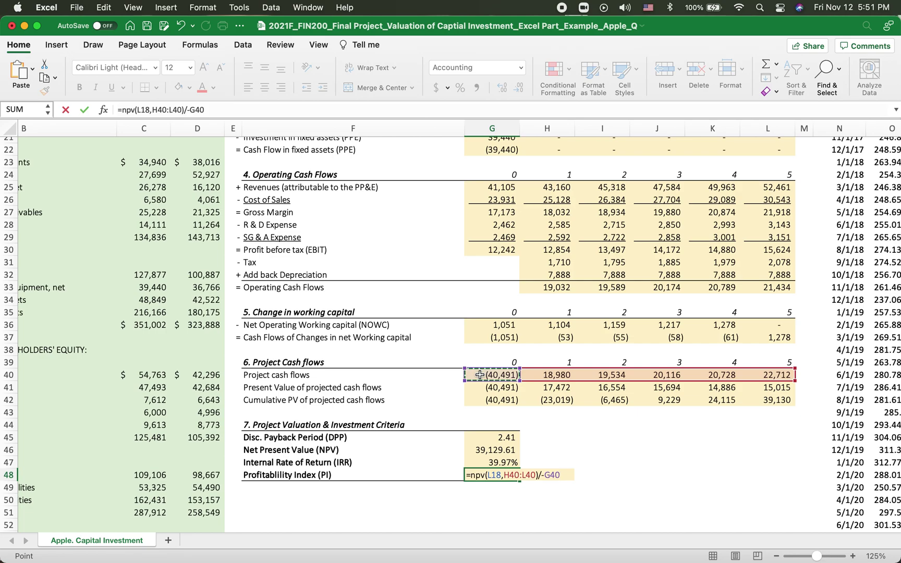
key("Return")
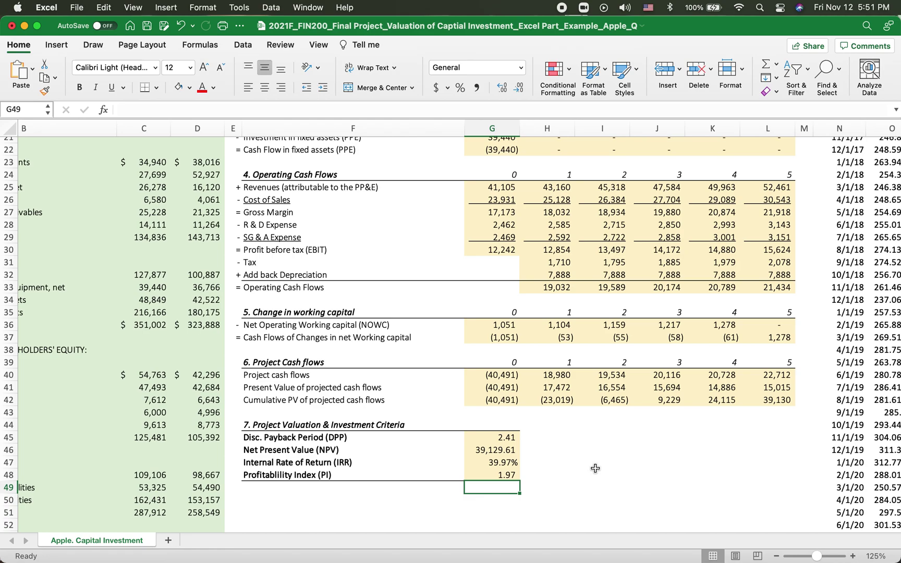
scroll(595, 469, "up", 6)
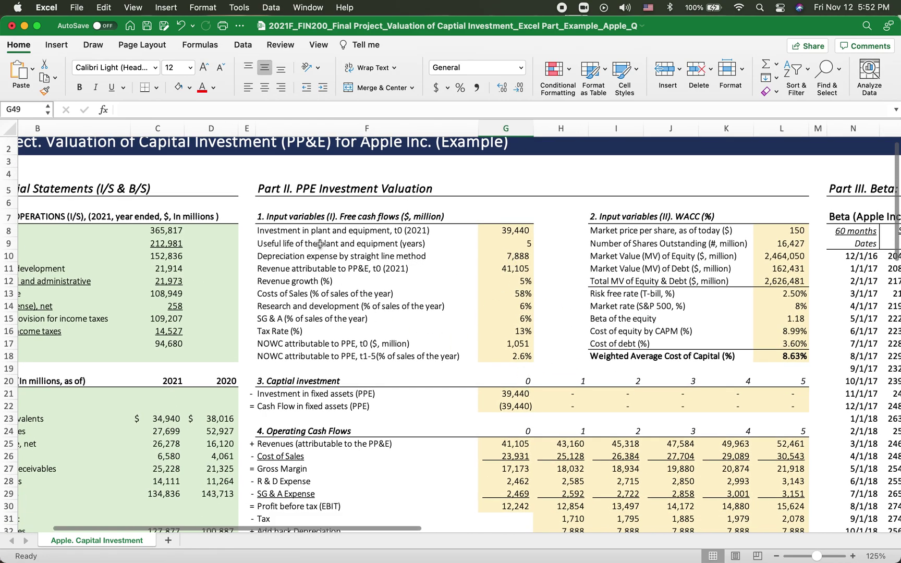
scroll(436, 319, "down", 5)
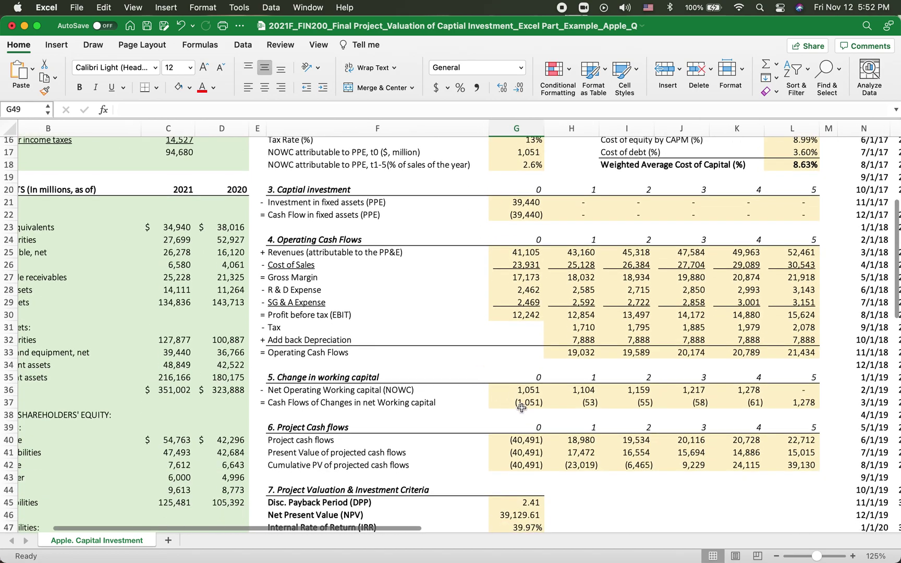
scroll(431, 464, "down", 2)
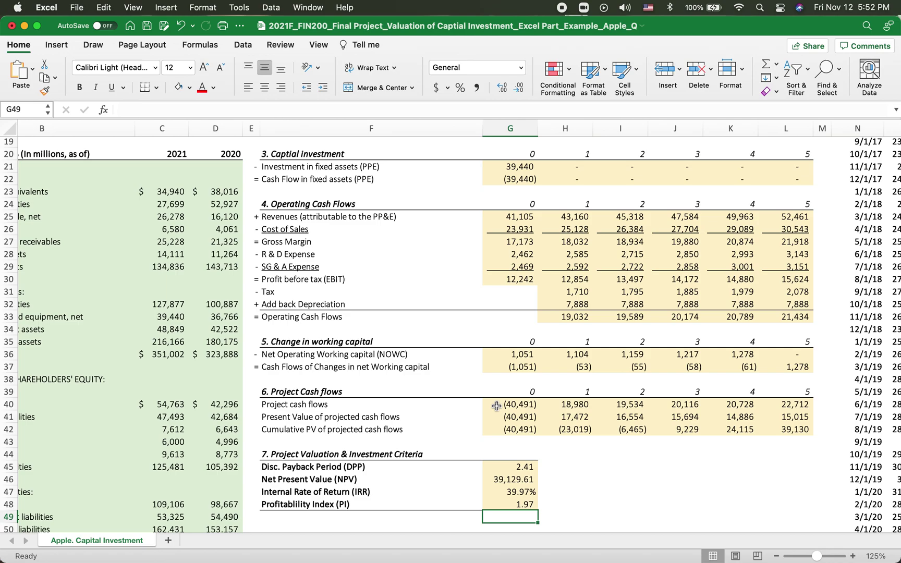
scroll(497, 406, "down", 2)
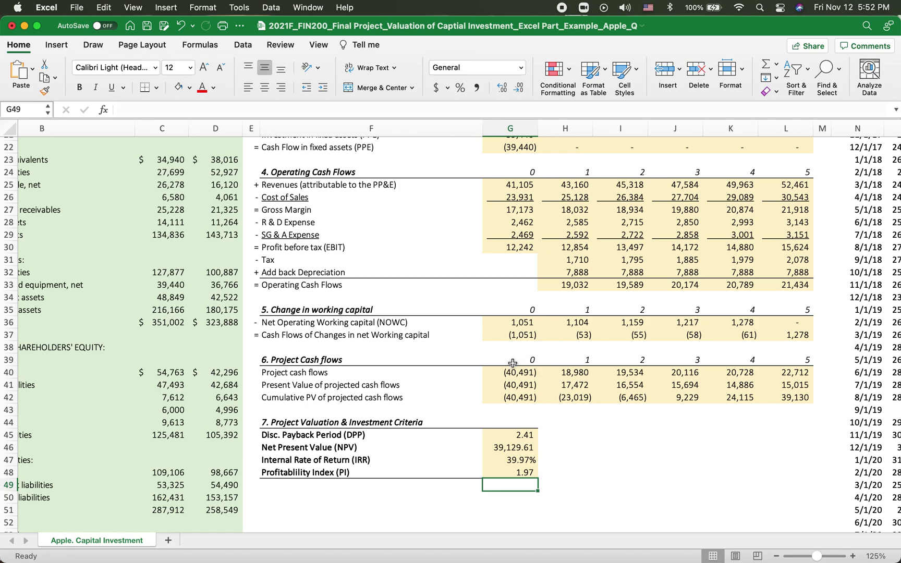
left_click(495, 471)
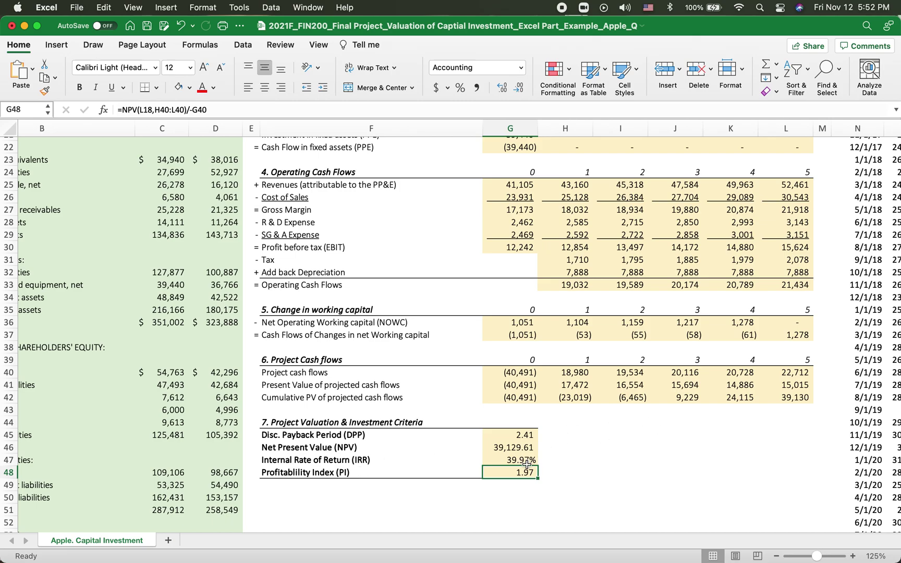
left_click(500, 435)
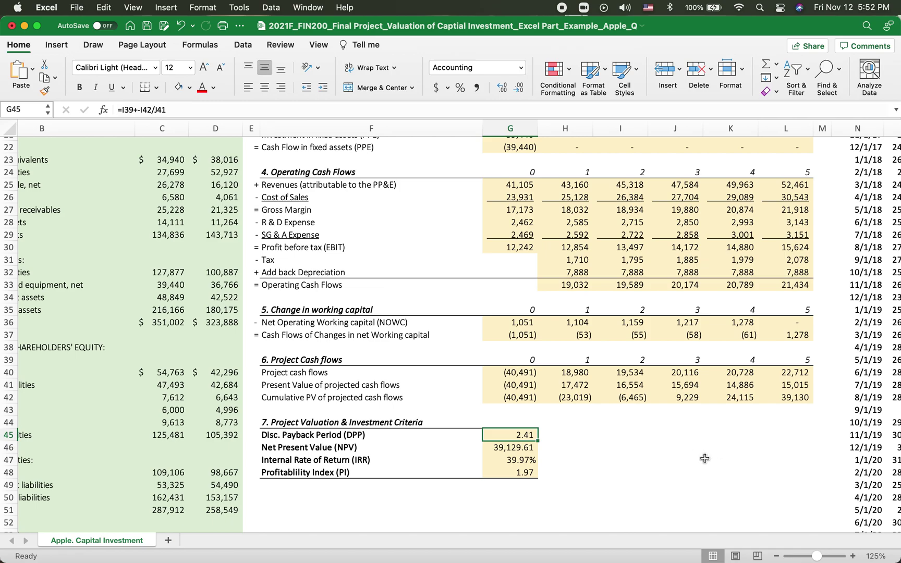
scroll(704, 459, "up", 10)
scroll(704, 457, "down", 15)
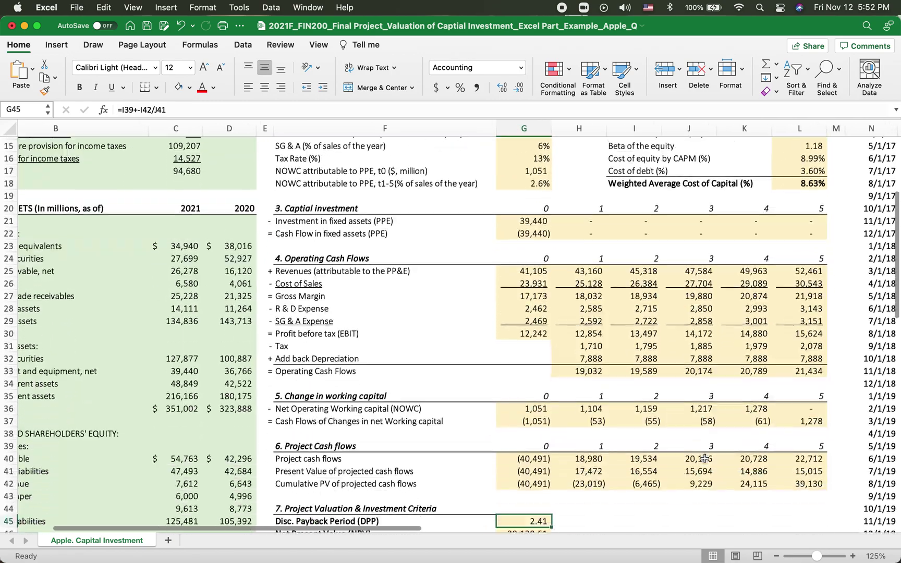